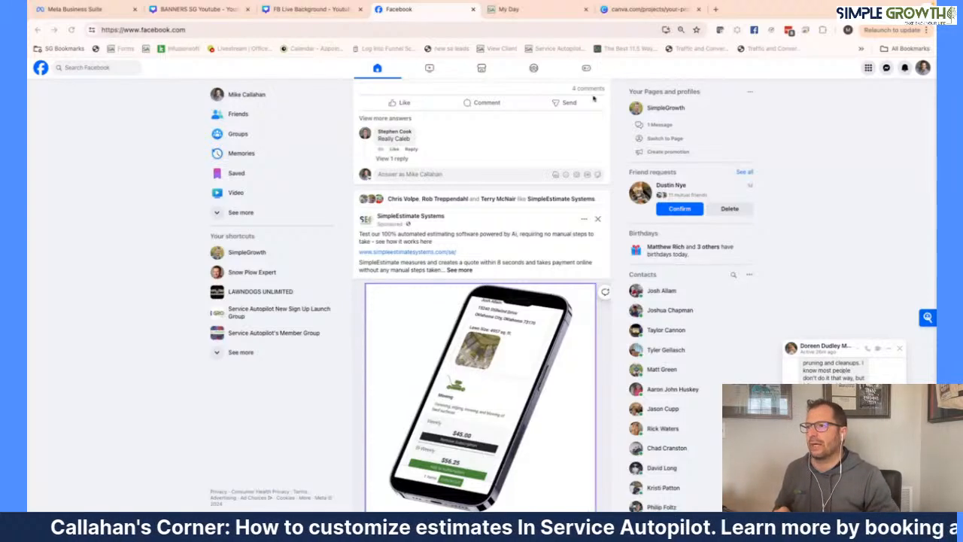
- Switch to Service Autopilot, find Estimate Grids in the settings by searching "est", and start a new grid
click(523, 9)
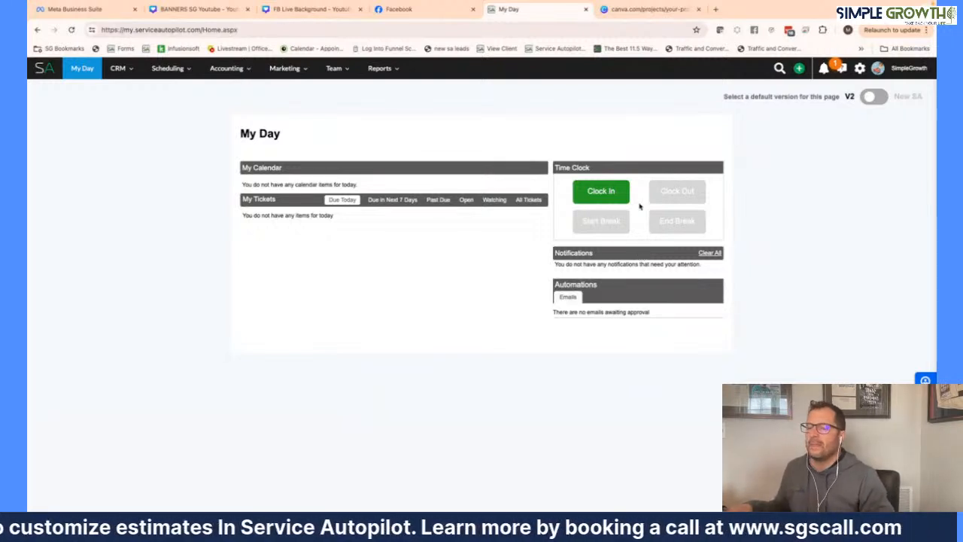
click(860, 68)
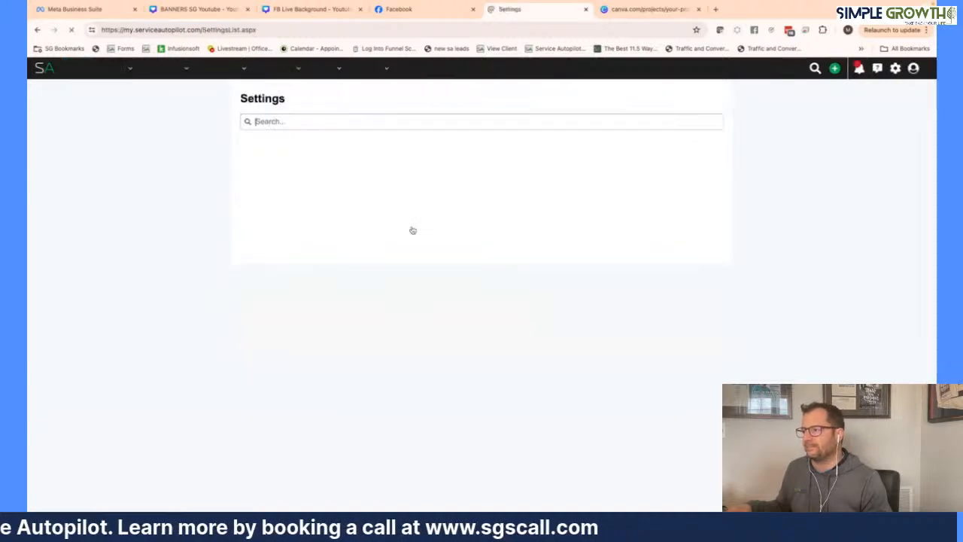
text(est)
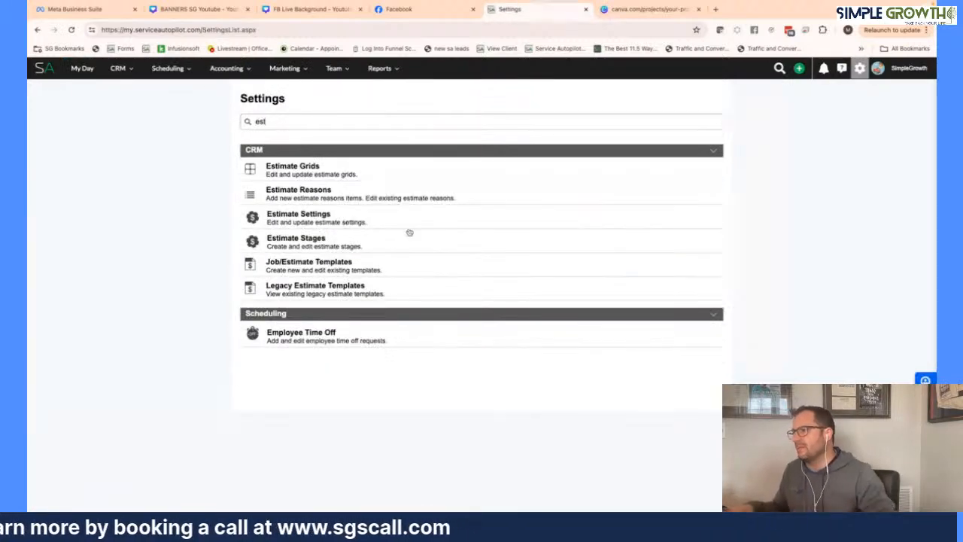
click(294, 168)
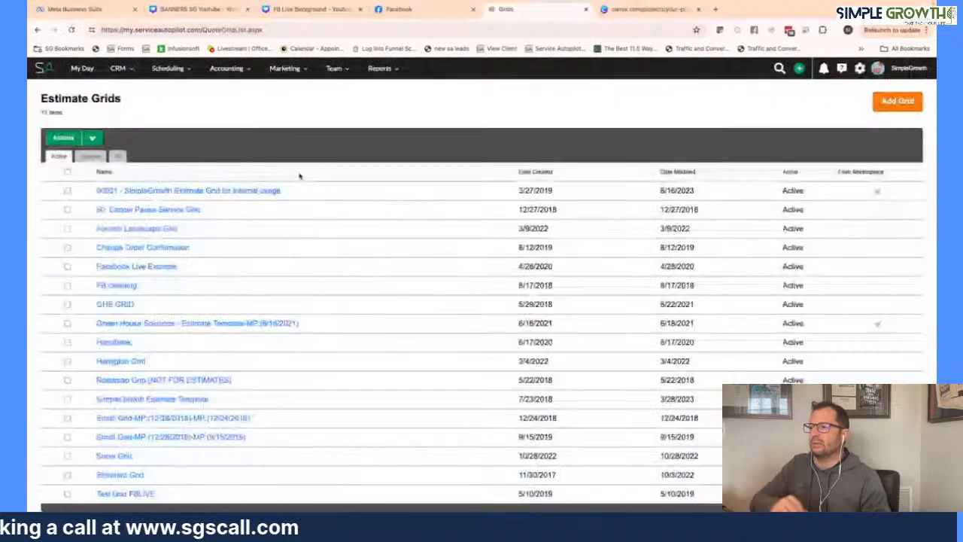
click(899, 103)
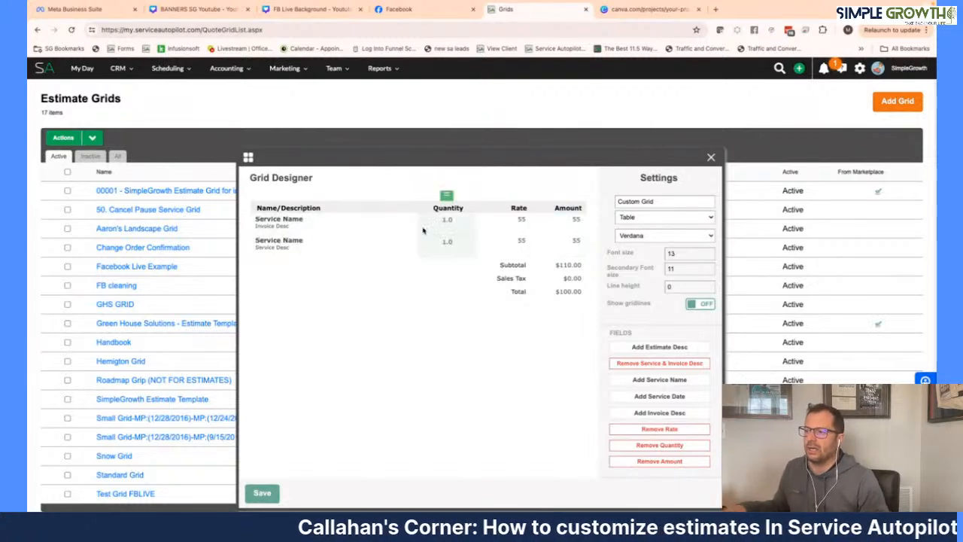
- Replace the grid's Service & Invoice Description column with an Estimate Description column placed first
scroll(424, 232, down, 1)
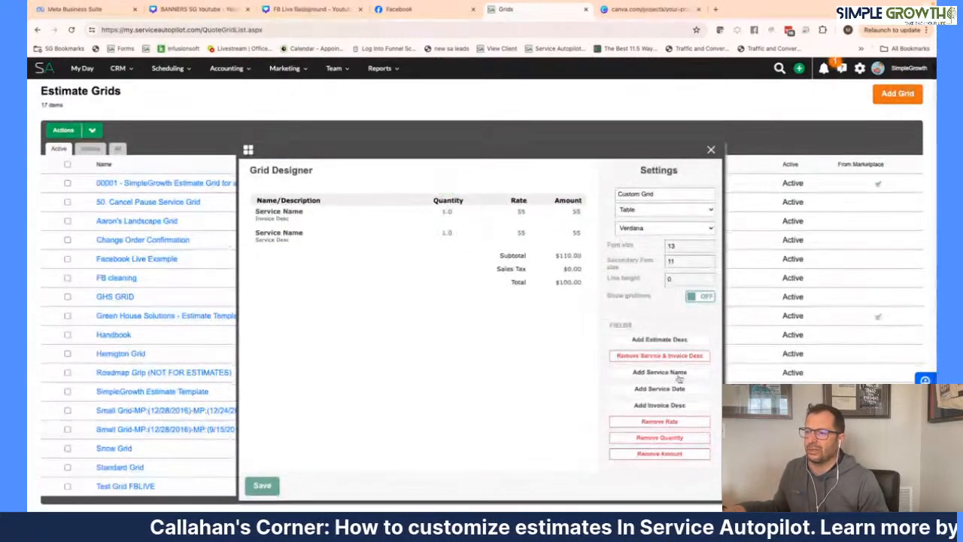
click(669, 343)
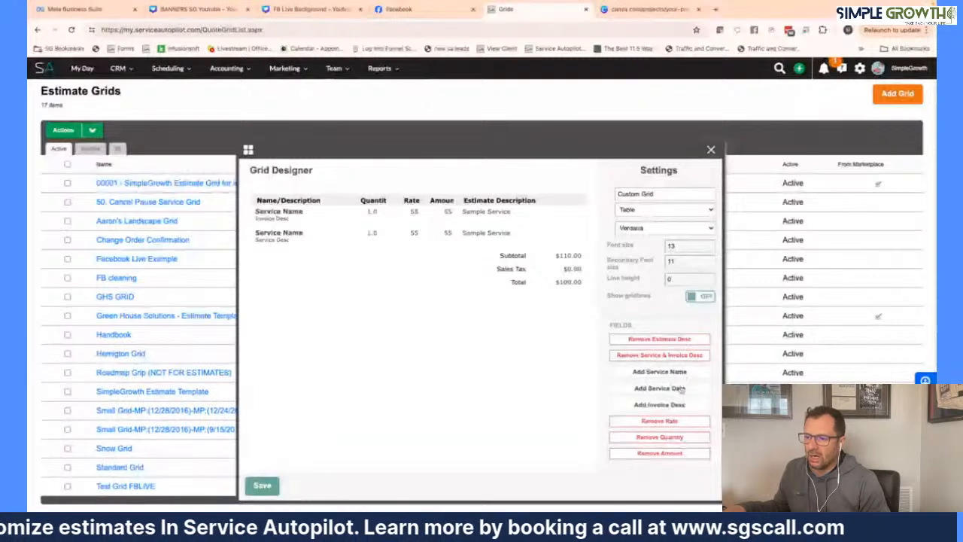
click(659, 355)
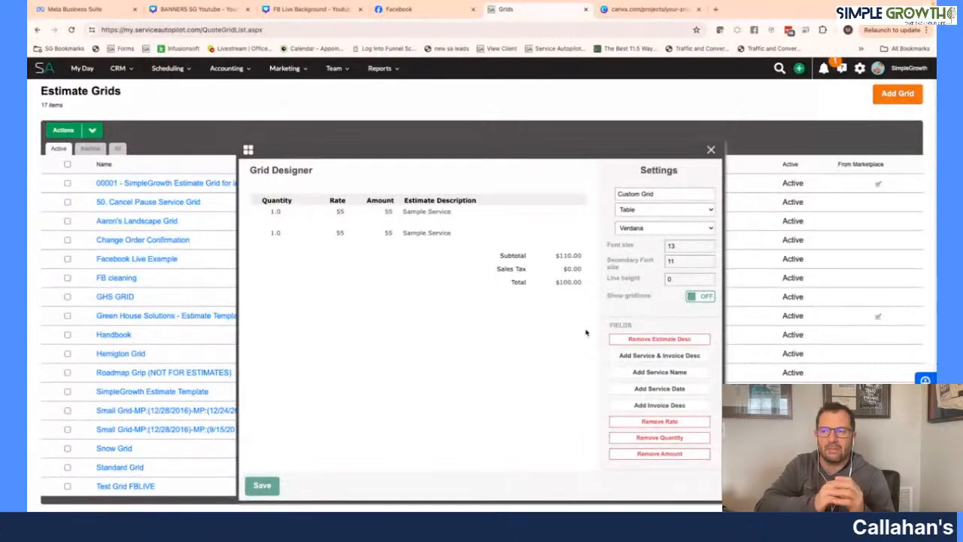
drag(486, 187, 293, 194)
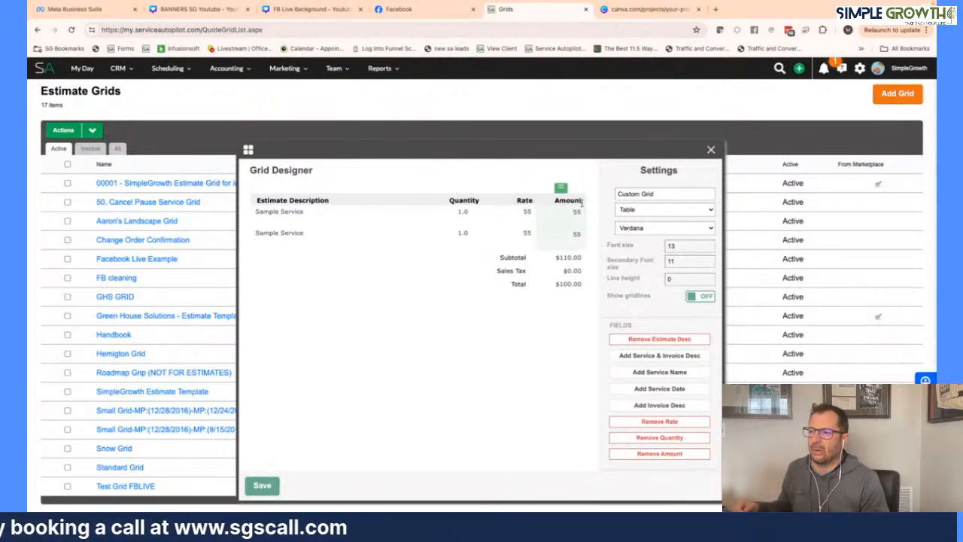
- Remove the Rate and Quantity columns and turn off the subtotal, tax and grand total in the grid
click(660, 422)
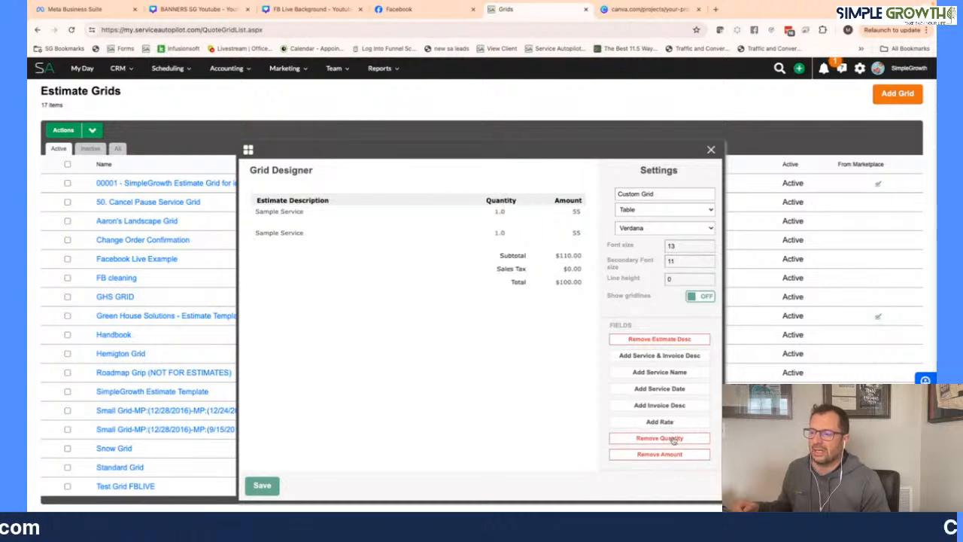
click(660, 438)
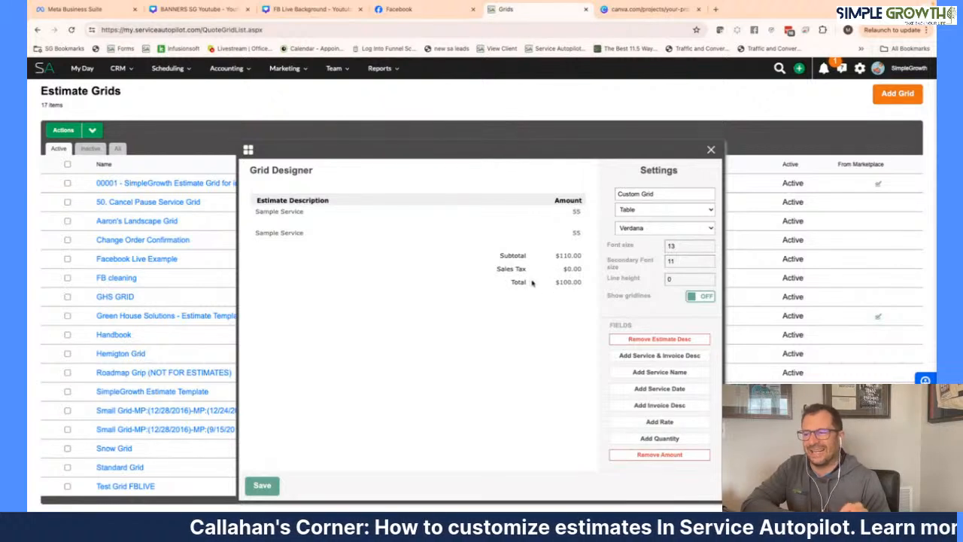
scroll(649, 393, down, 3)
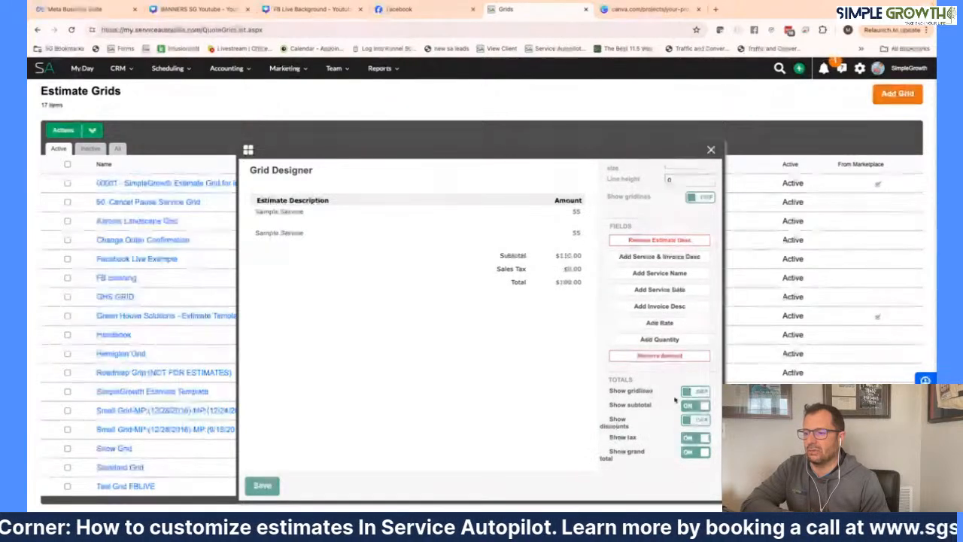
click(698, 408)
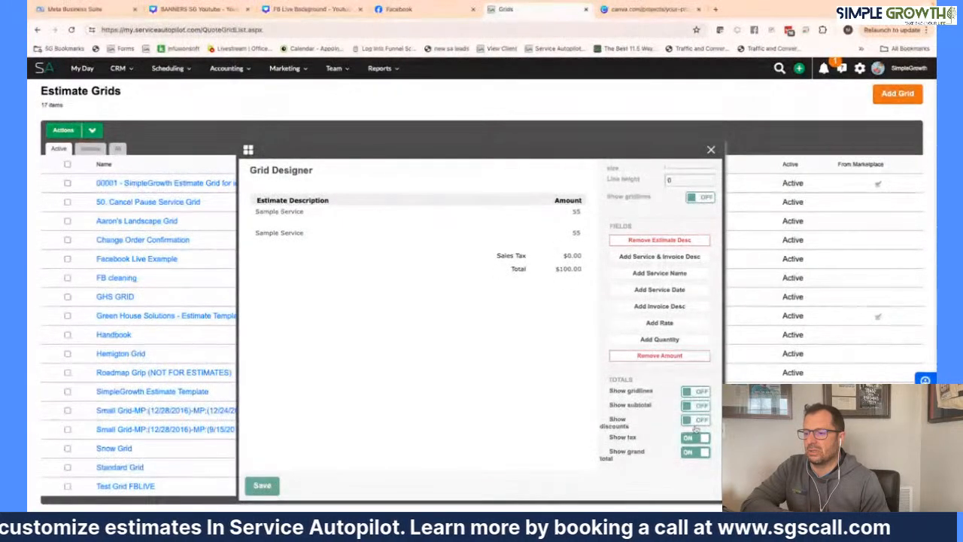
click(695, 438)
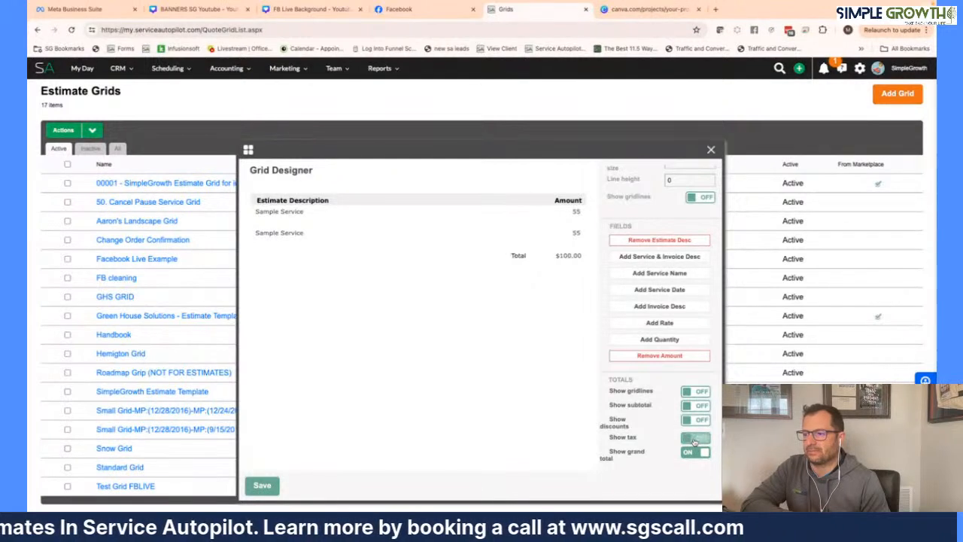
click(689, 453)
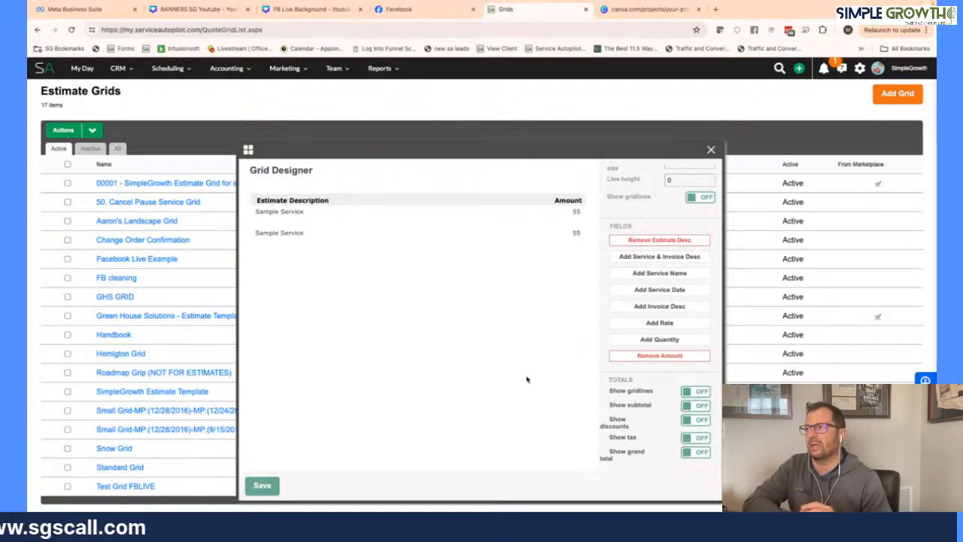
- Rename the Amount column header to "Price Per Visit" and the Estimate Description header to "Service Description"
click(398, 9)
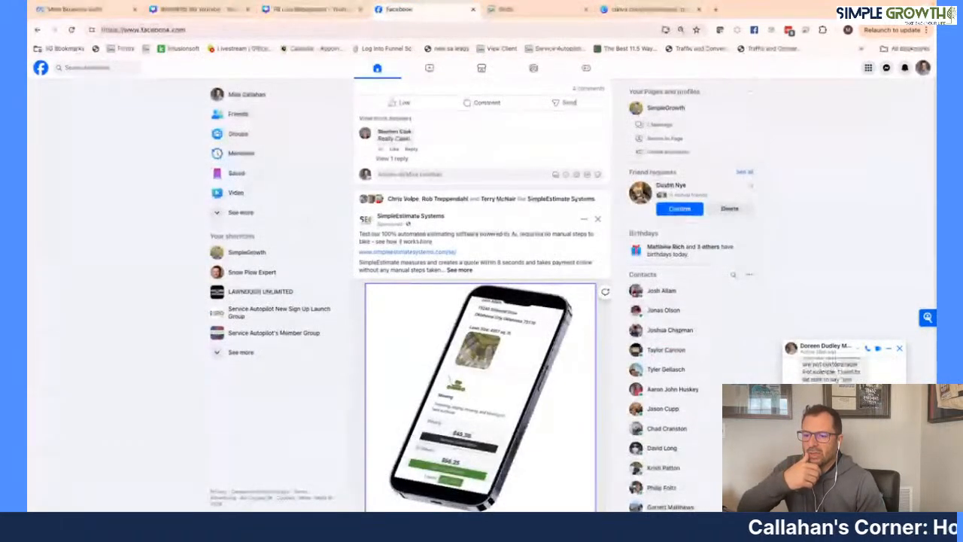
click(520, 9)
click(578, 200)
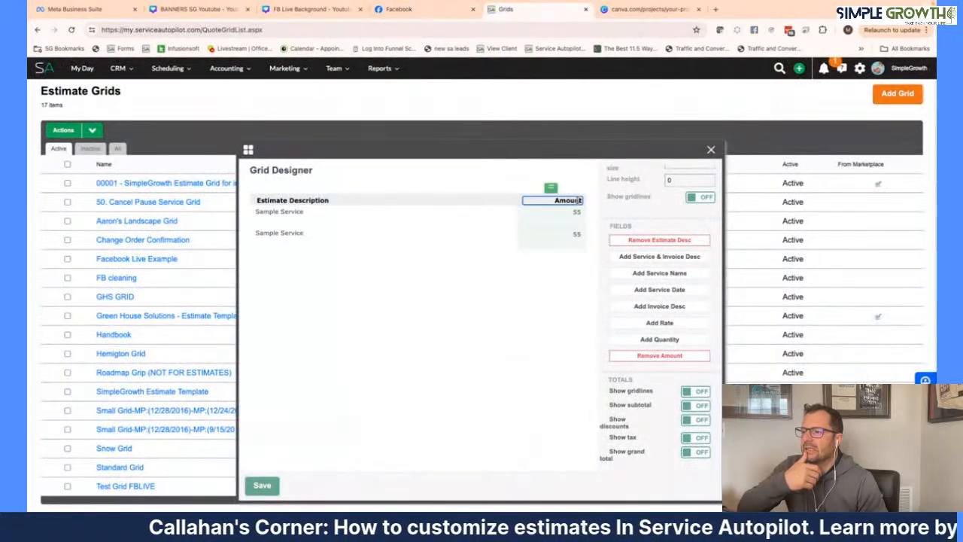
key(ctrl+a)
text(Perv)
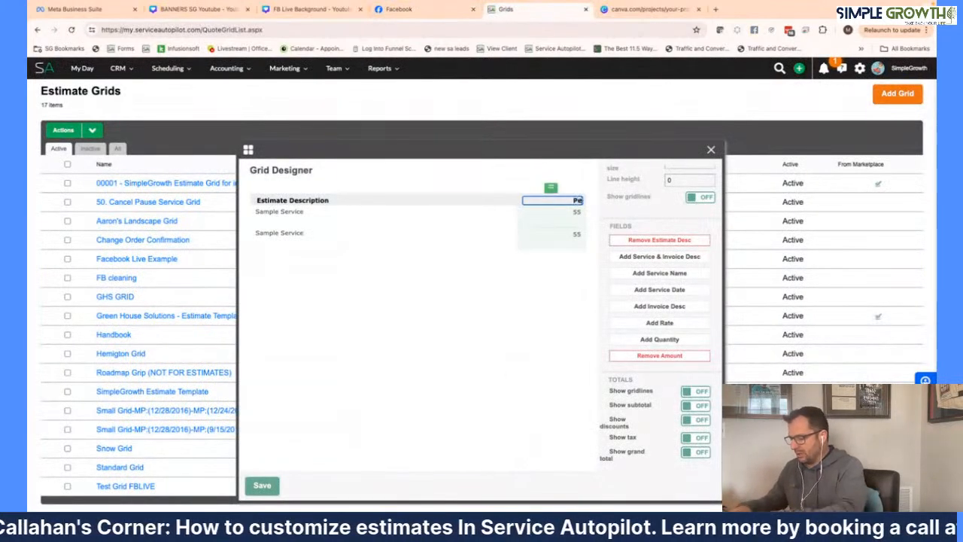
key(BackSpace)
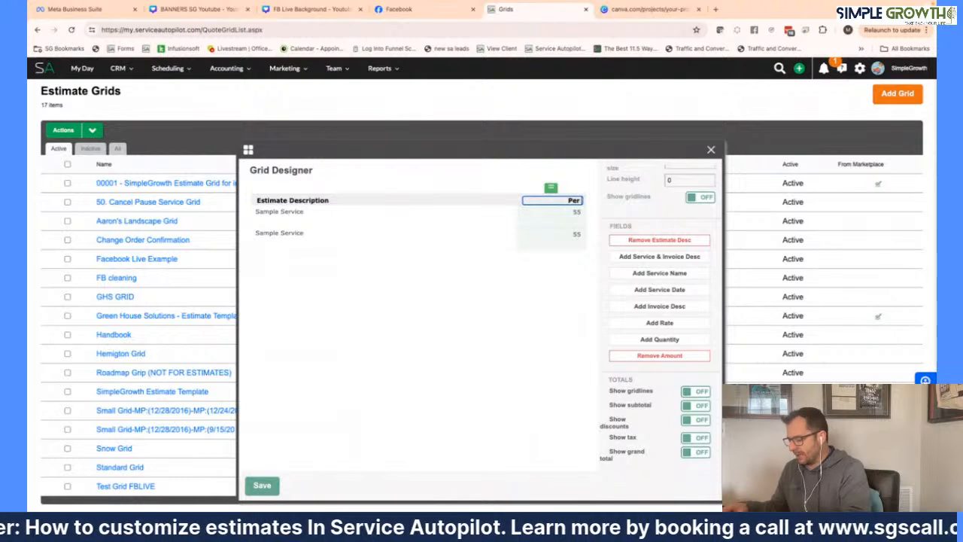
text(Vist)
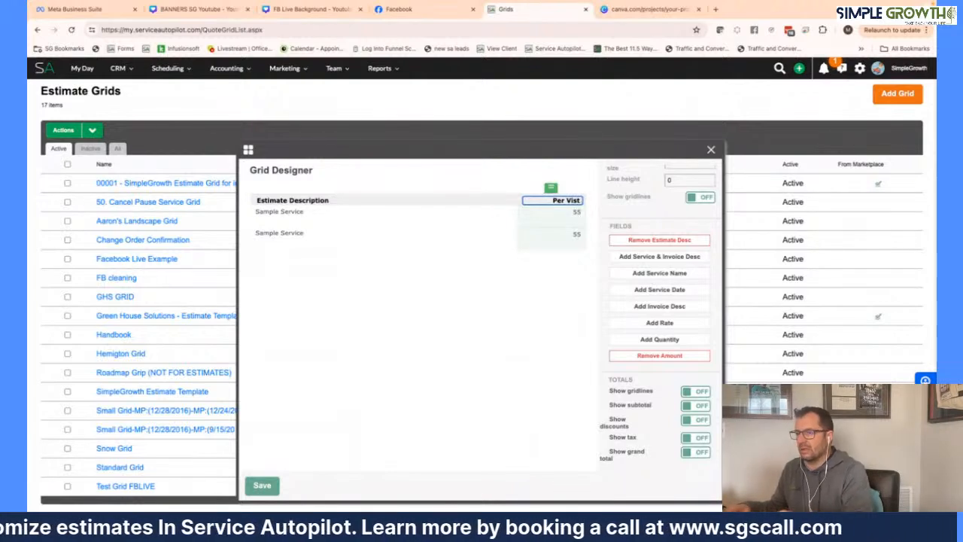
text(it)
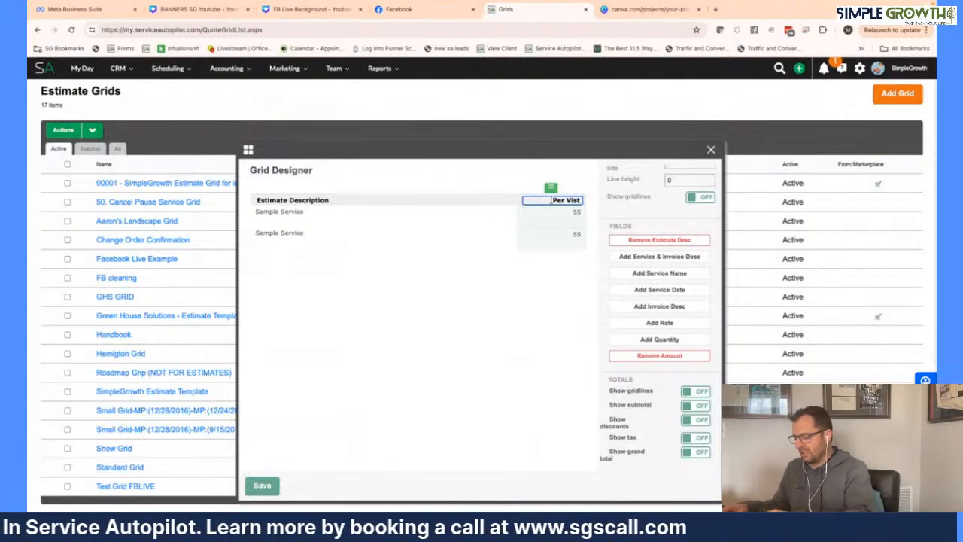
text(Price)
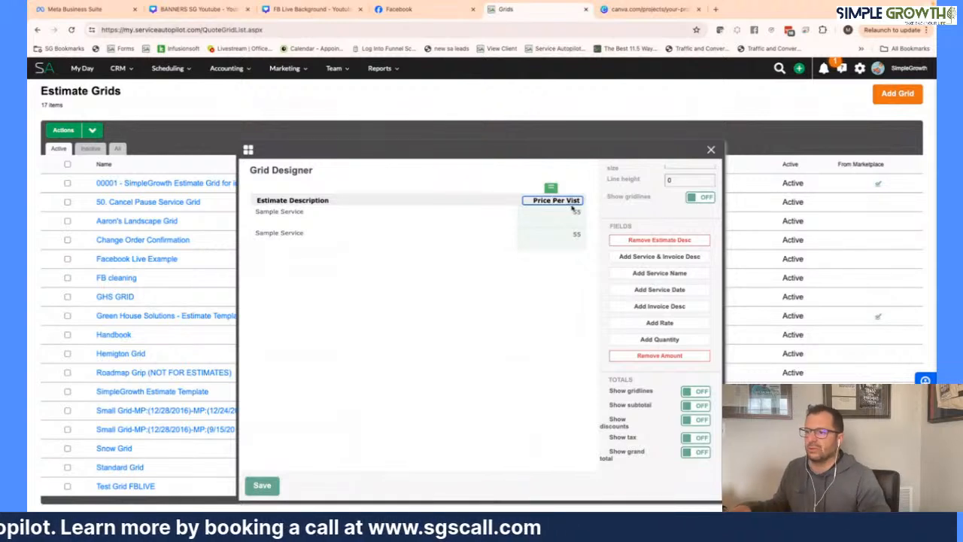
right_click(575, 201)
click(571, 213)
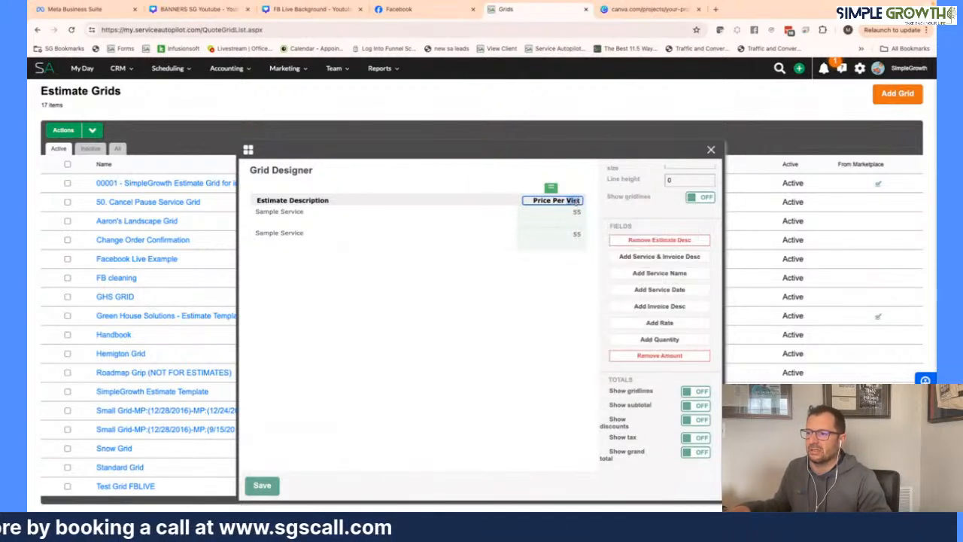
click(561, 285)
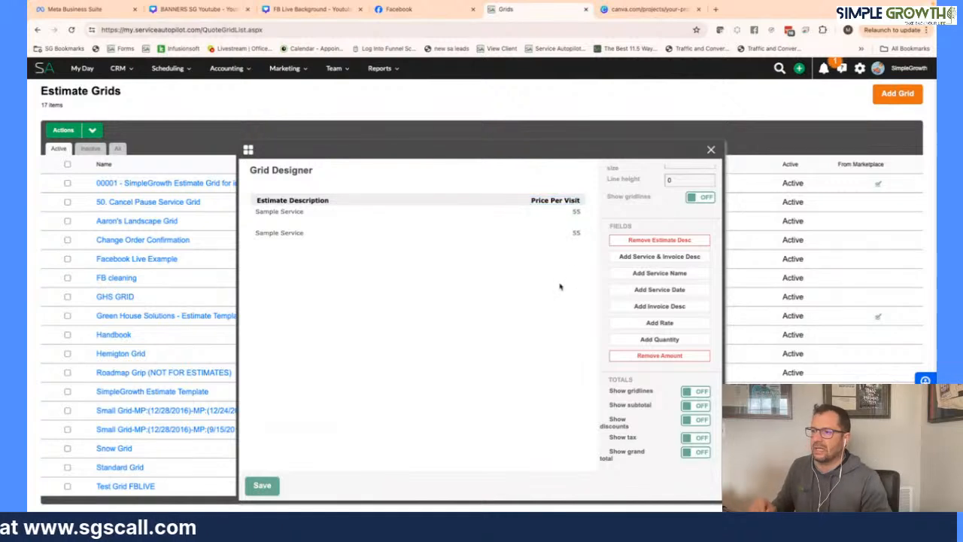
click(288, 198)
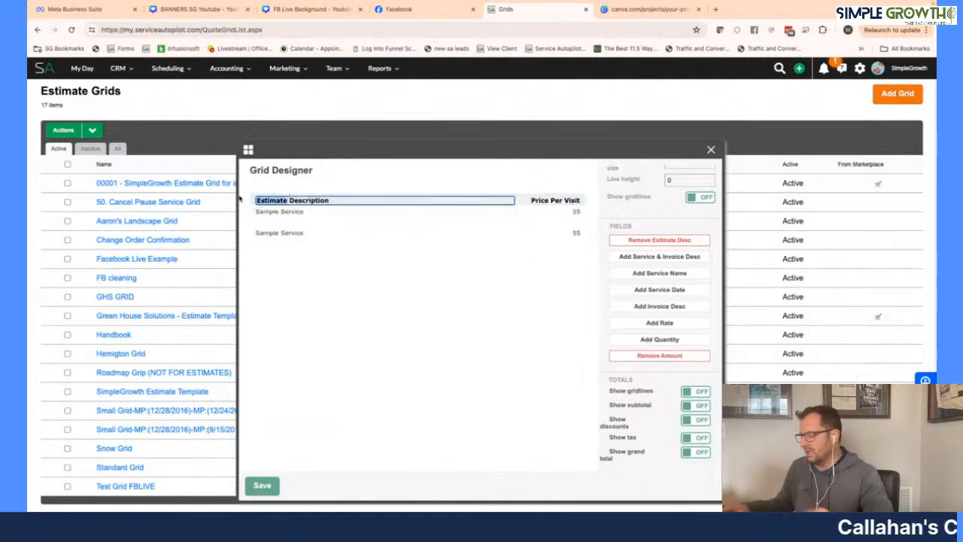
text(Servic)
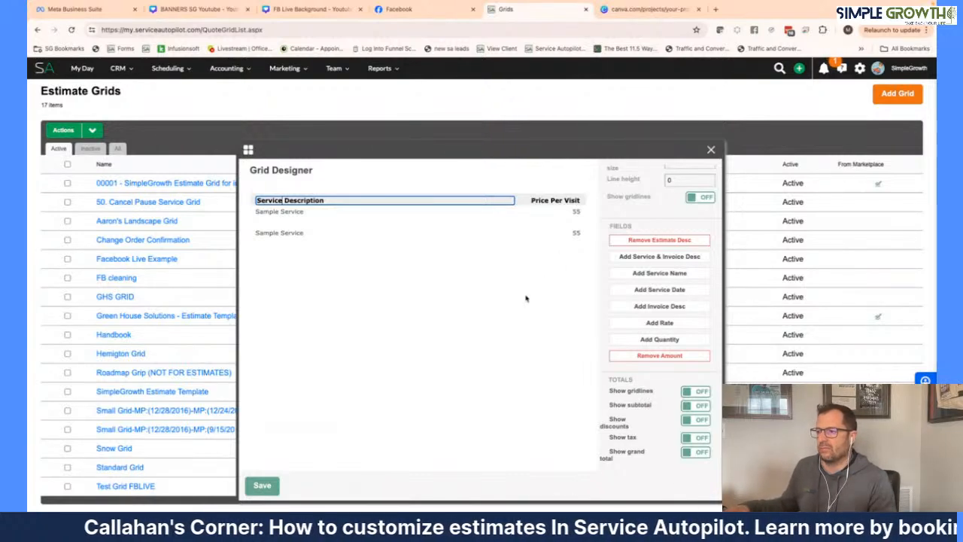
- Name the grid "FB Live Question ***" and save it
scroll(527, 299, up, 1)
scroll(668, 229, up, 3)
triple_click(671, 201)
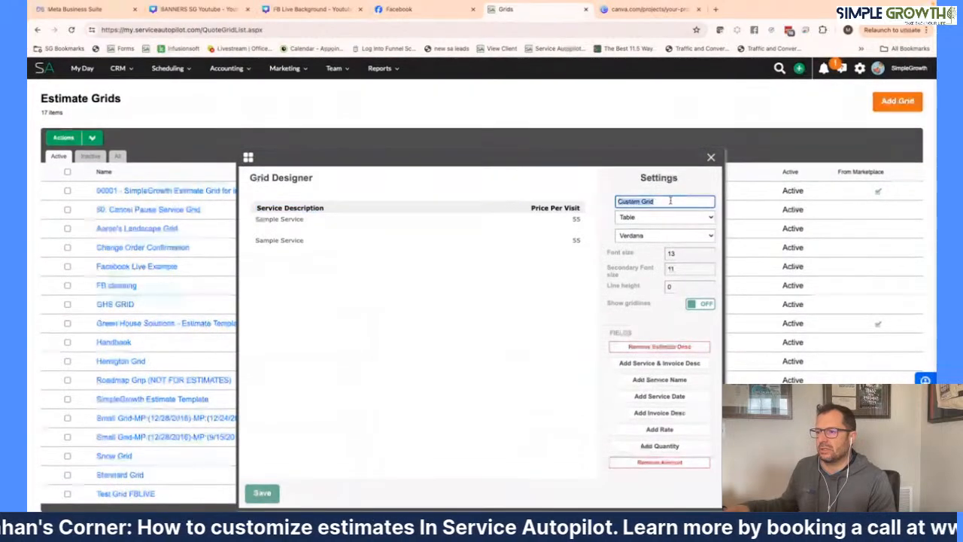
text(FB Live Question ***)
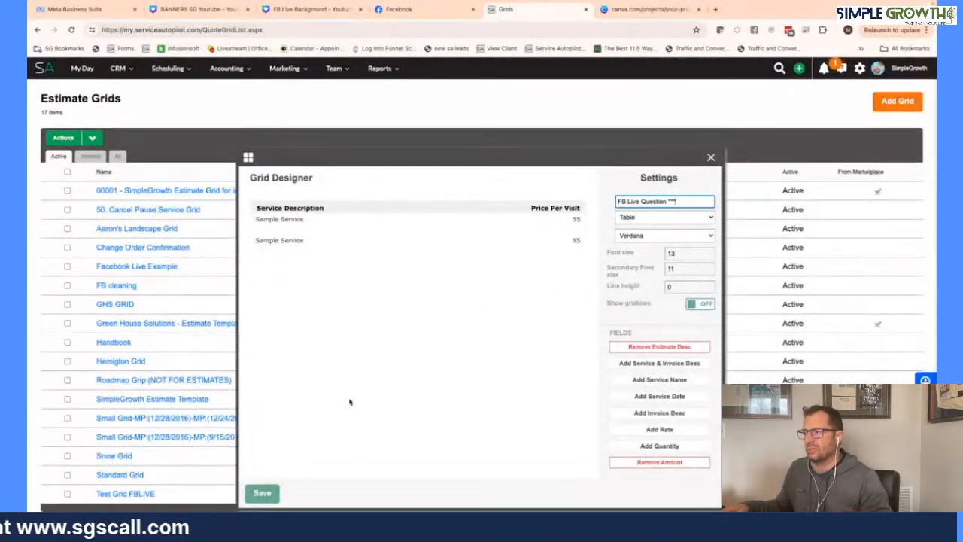
click(265, 493)
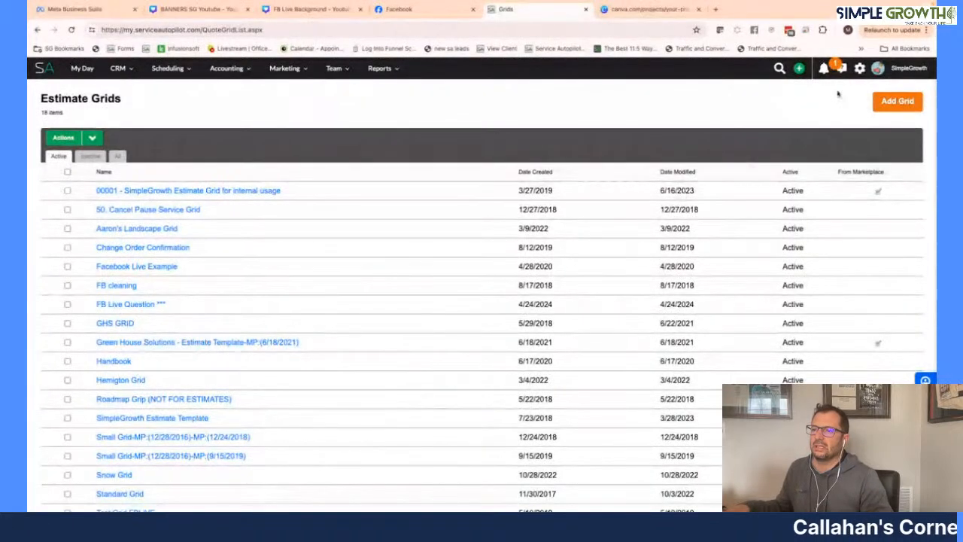
- Find Services in the settings by searching "serv" and open a blank form for adding a service
click(860, 68)
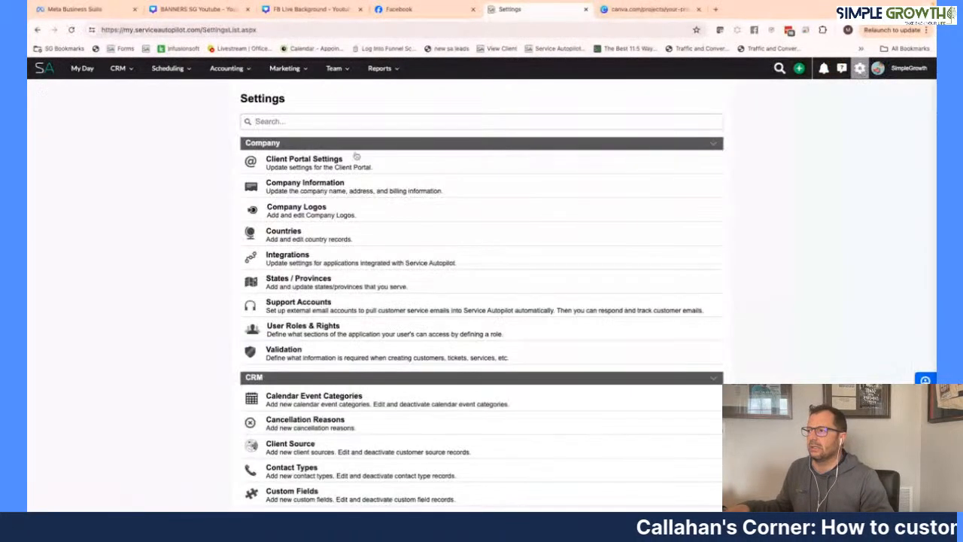
text(serv)
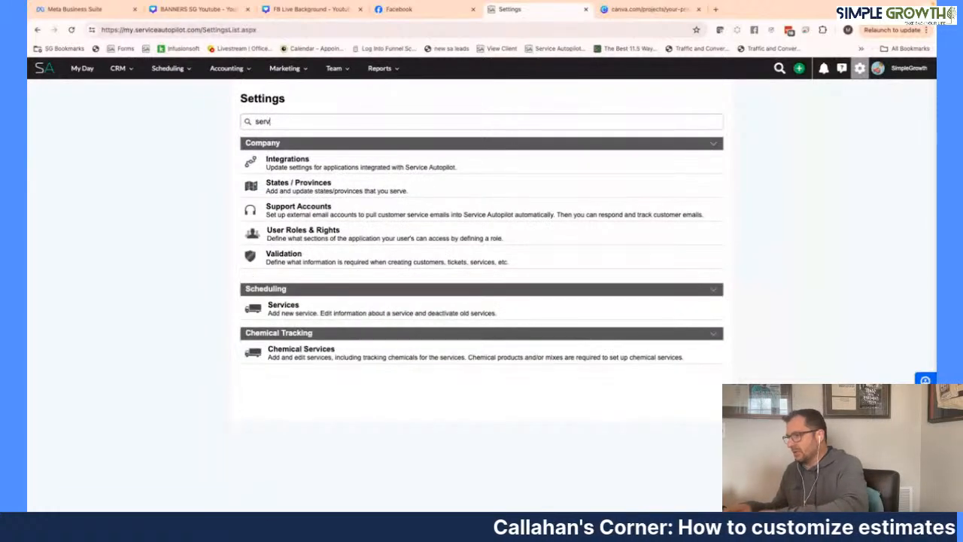
click(285, 283)
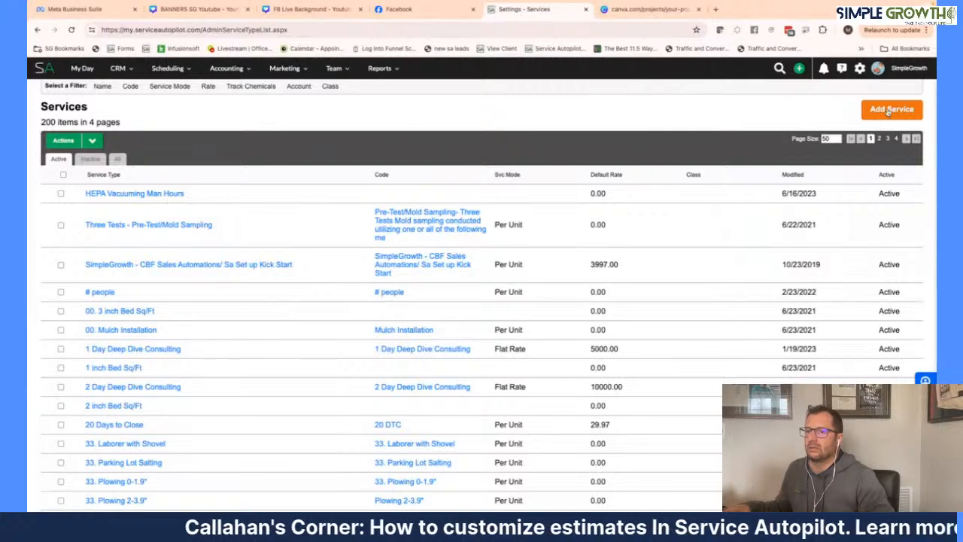
click(888, 110)
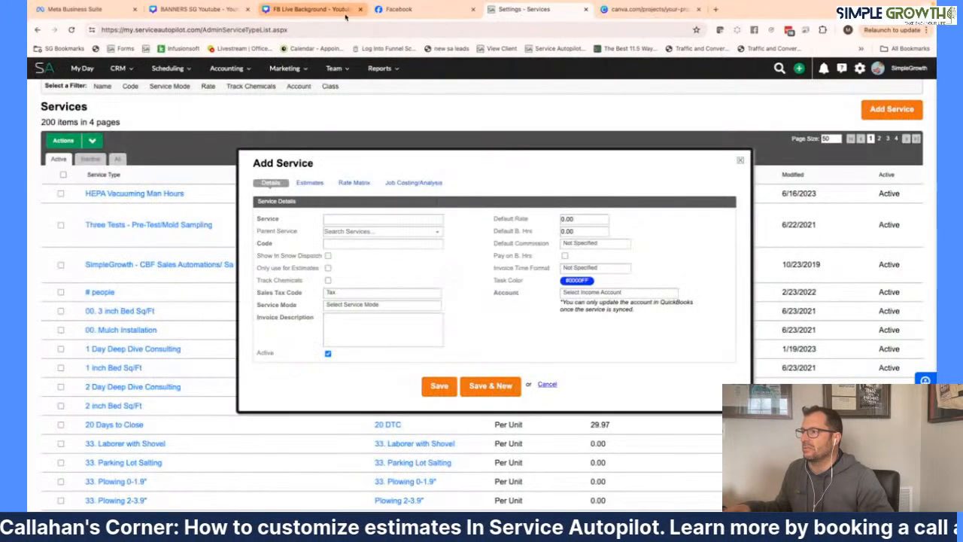
click(399, 9)
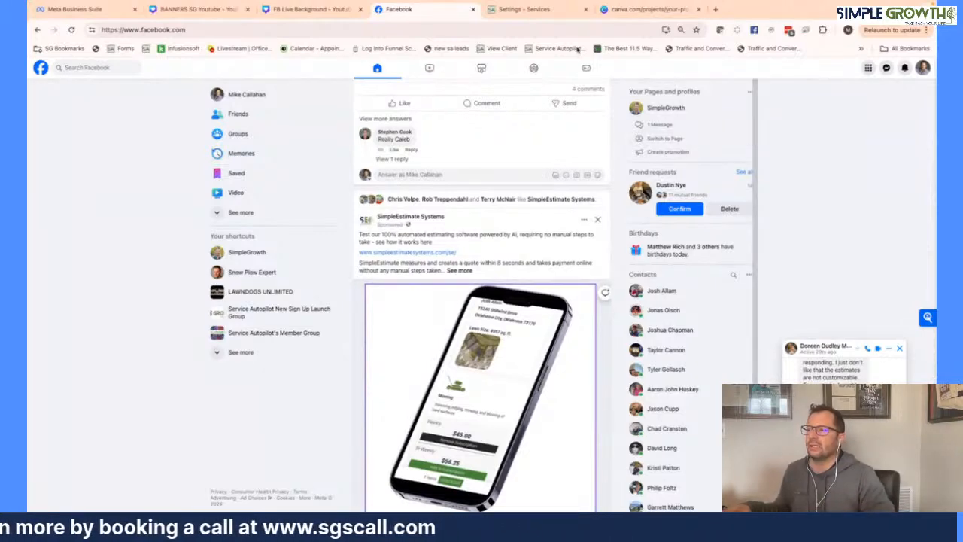
click(519, 10)
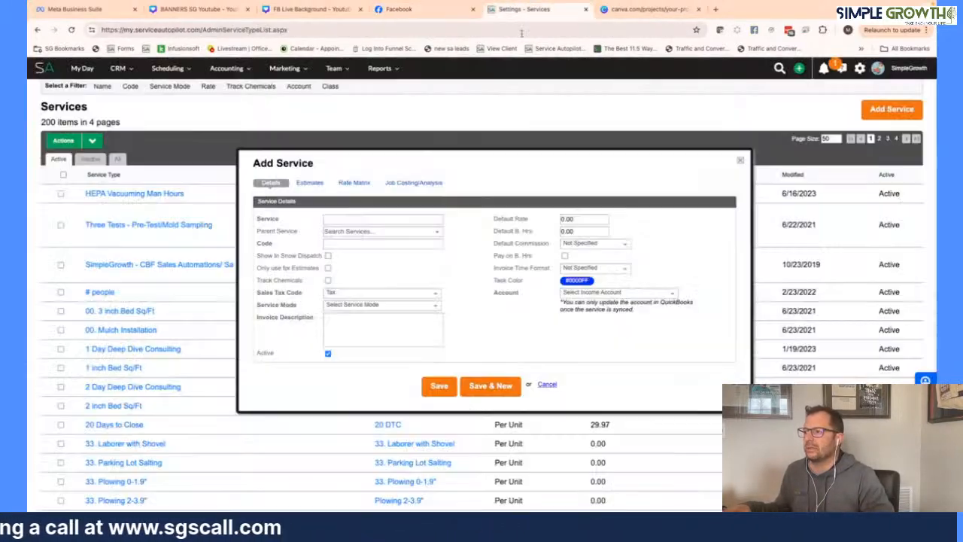
- Name the new service "*** Lawn Mowing" and reuse that text as its code
click(379, 218)
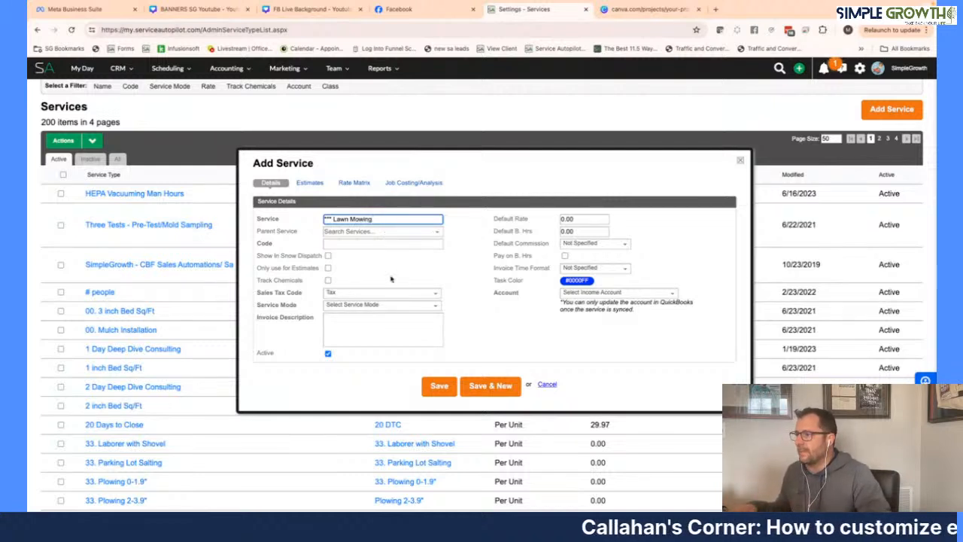
drag(384, 219, 257, 218)
key(ctrl+c)
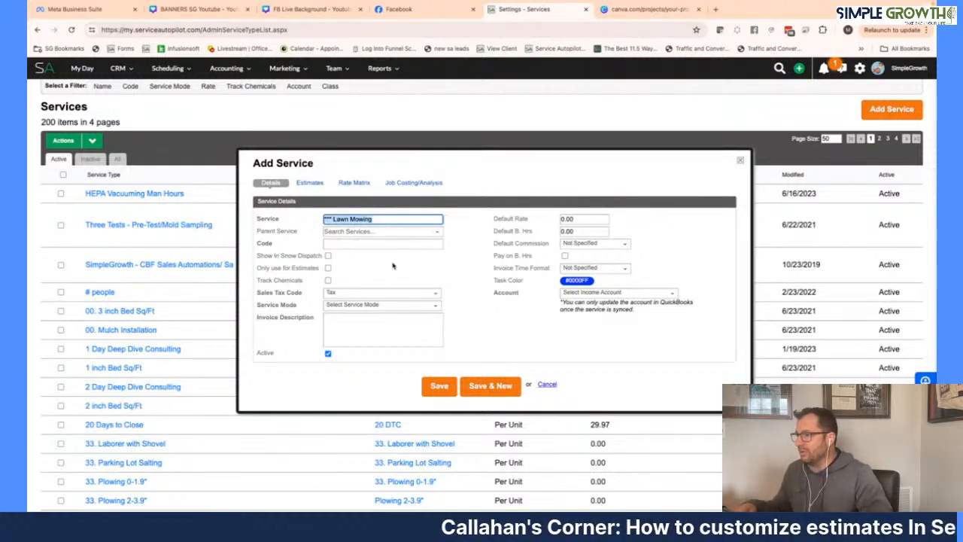
click(377, 243)
key(ctrl+v)
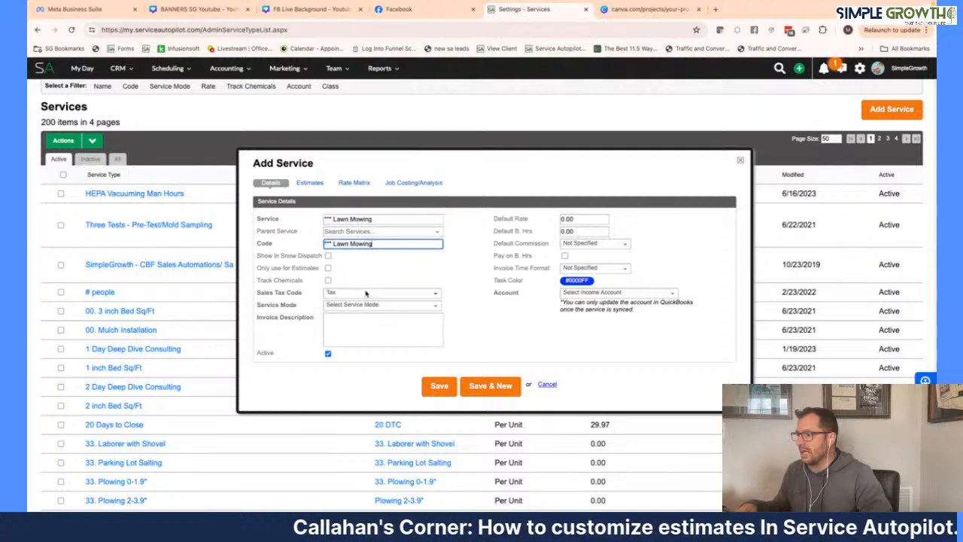
- Set the service mode to Per Unit, the invoice description to "*** Lawn Mowing" and the income account to Service Income
click(369, 306)
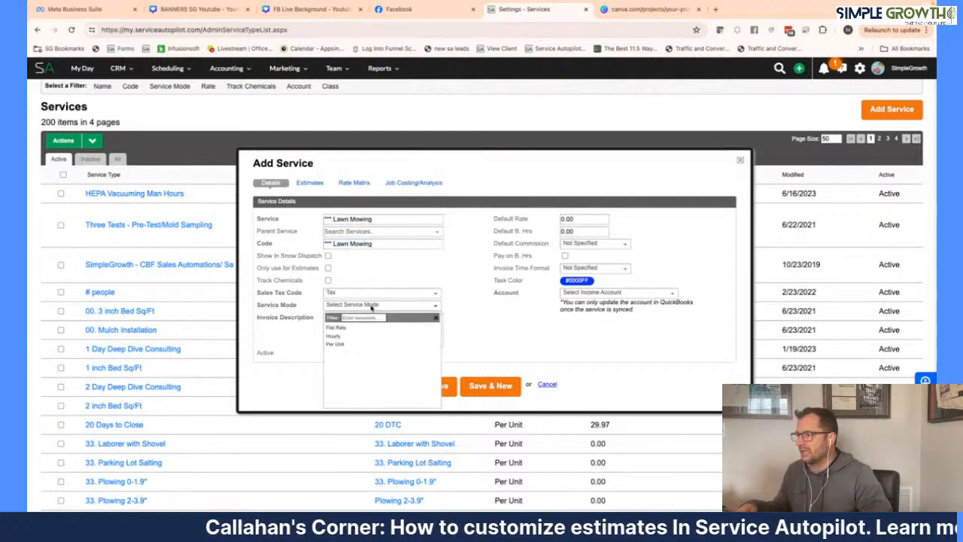
click(335, 344)
click(376, 331)
key(ctrl+v)
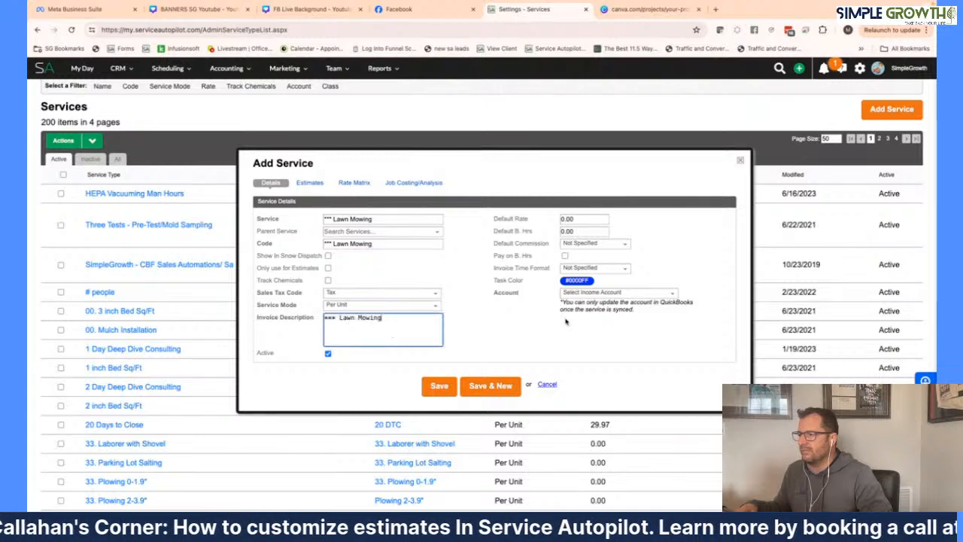
click(595, 292)
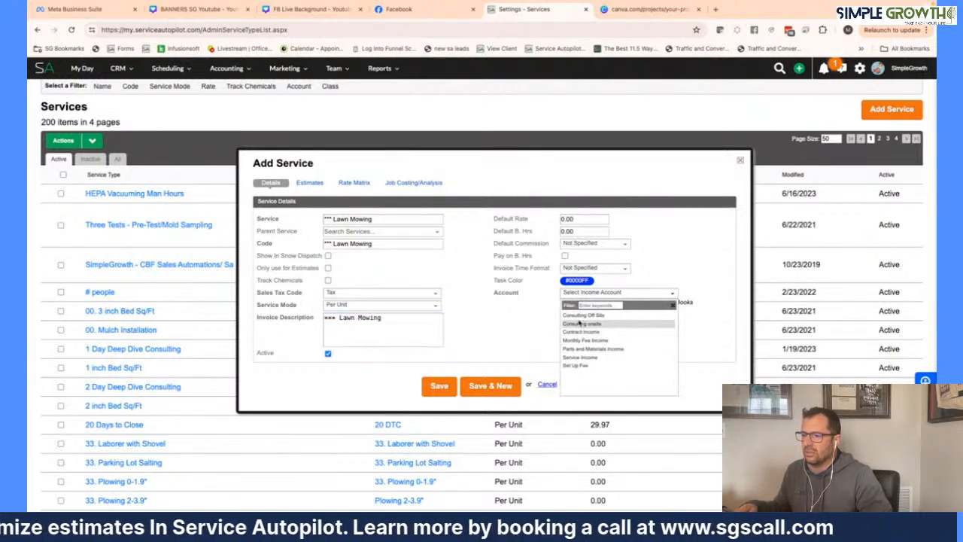
click(580, 357)
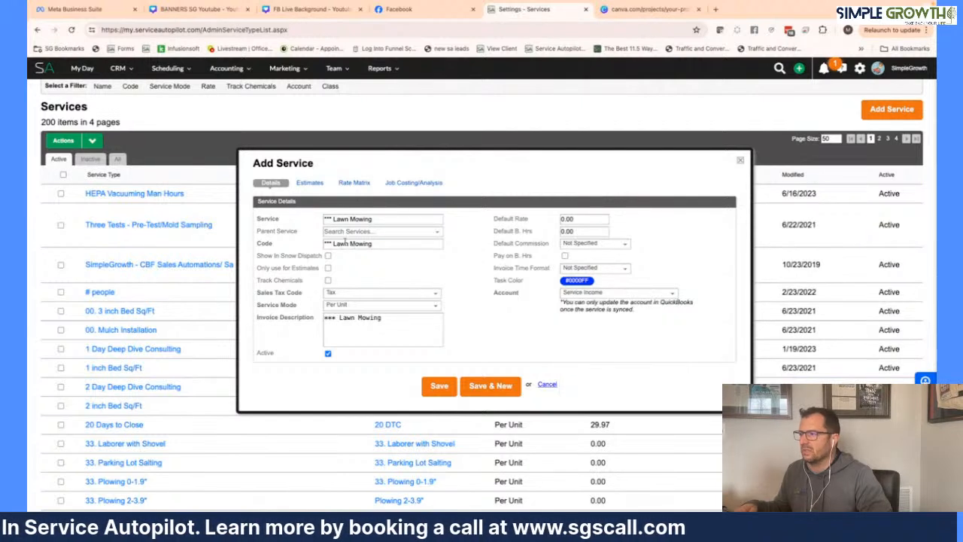
- In the service's estimate description, bold the text and change it to the heading "Lawn Mowing:" without the asterisks
click(315, 185)
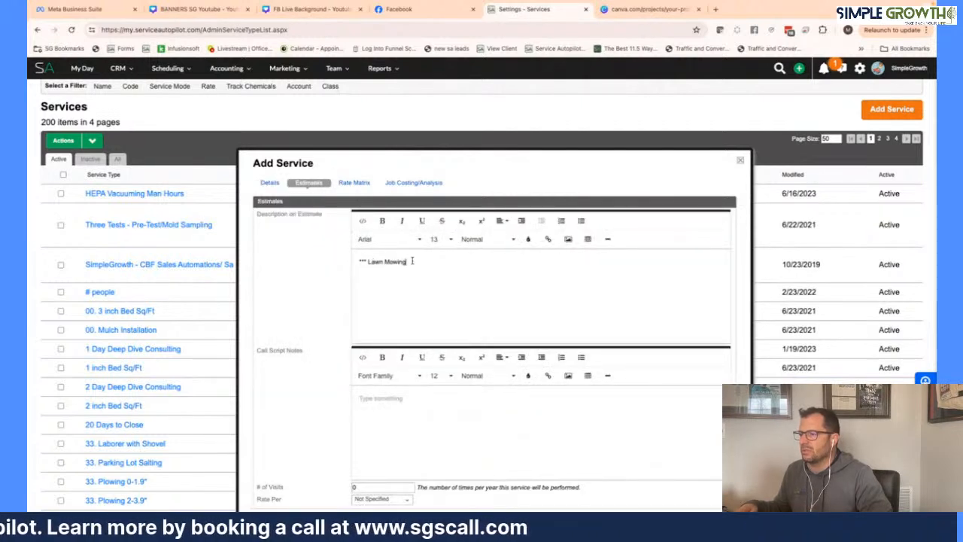
drag(419, 264, 358, 262)
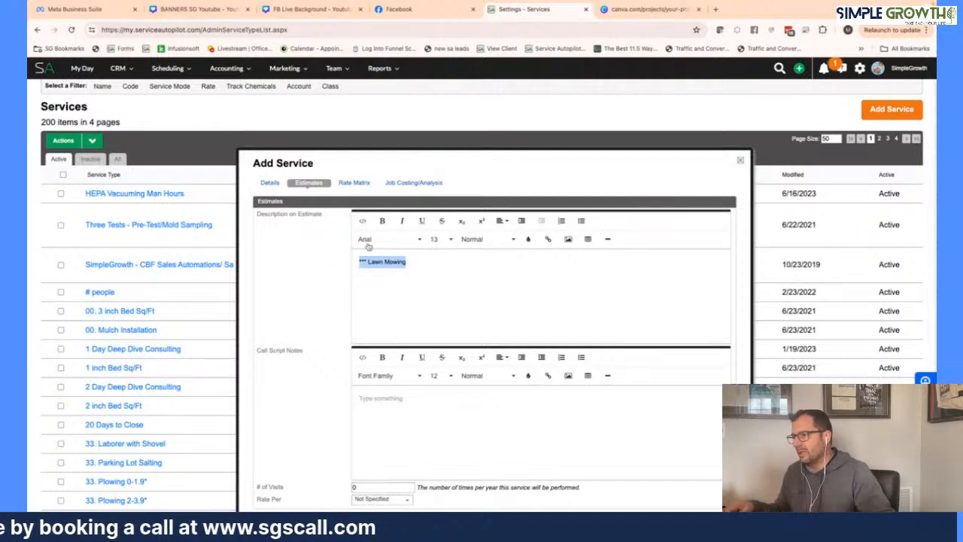
click(381, 223)
click(367, 262)
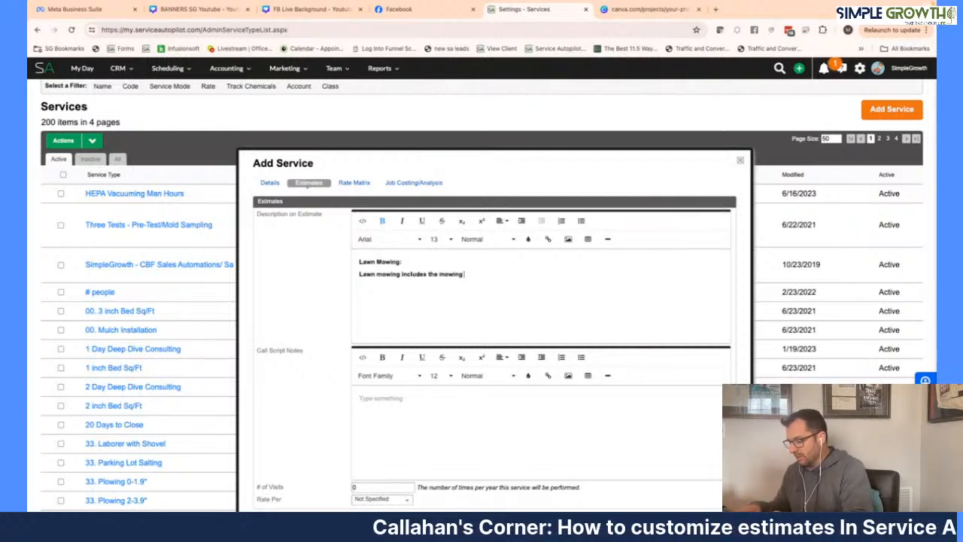
- Below the heading, write "Lawn mowing includes the mowing of the grass to the appropriate height for the season."
text(the grass )
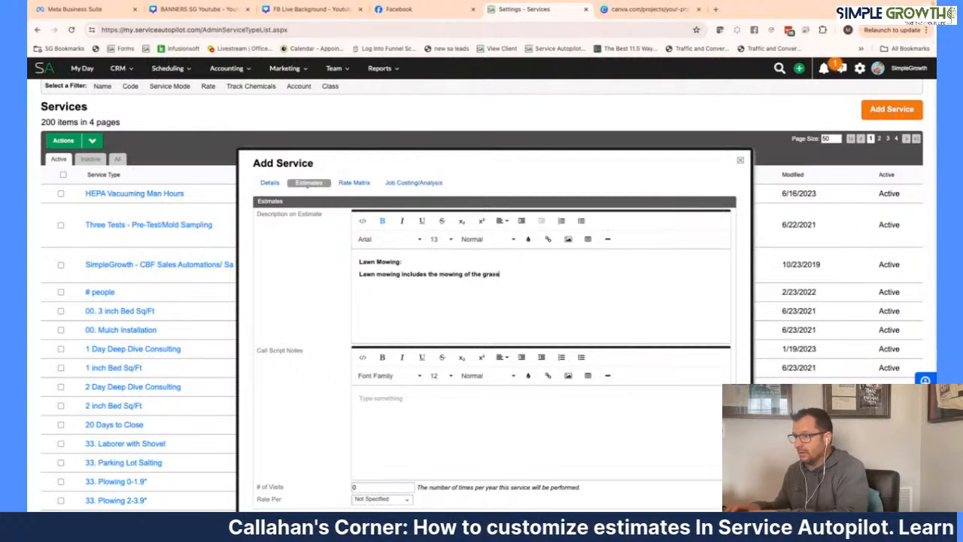
text(to the )
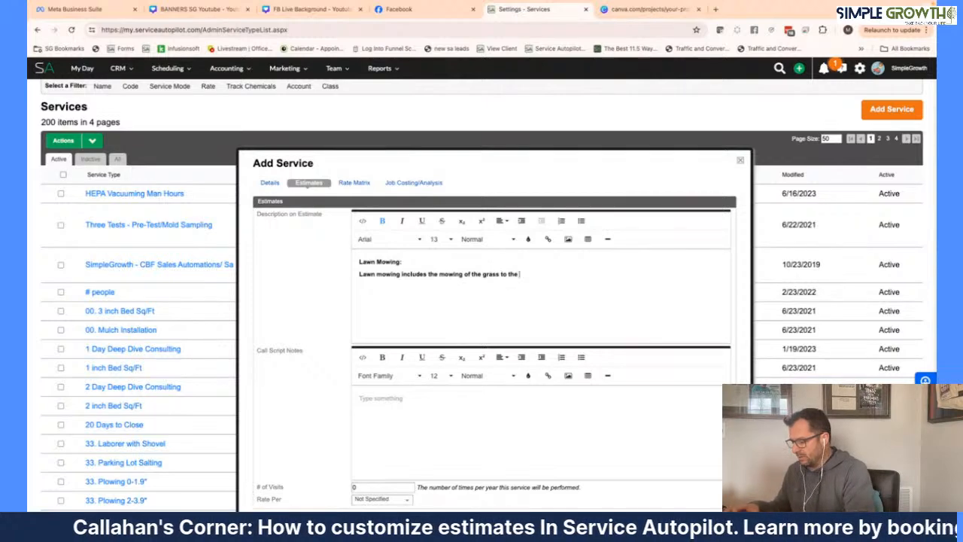
text(appropr)
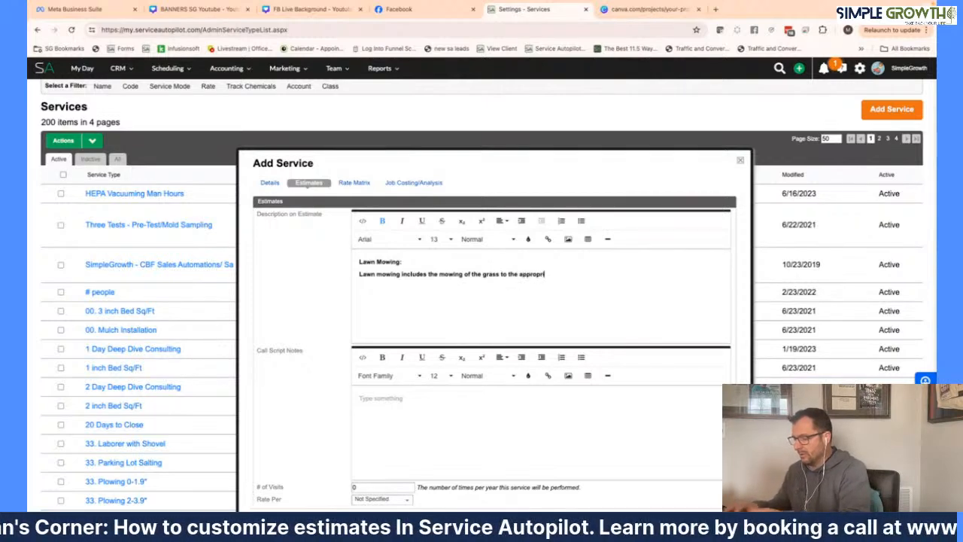
text(iate h)
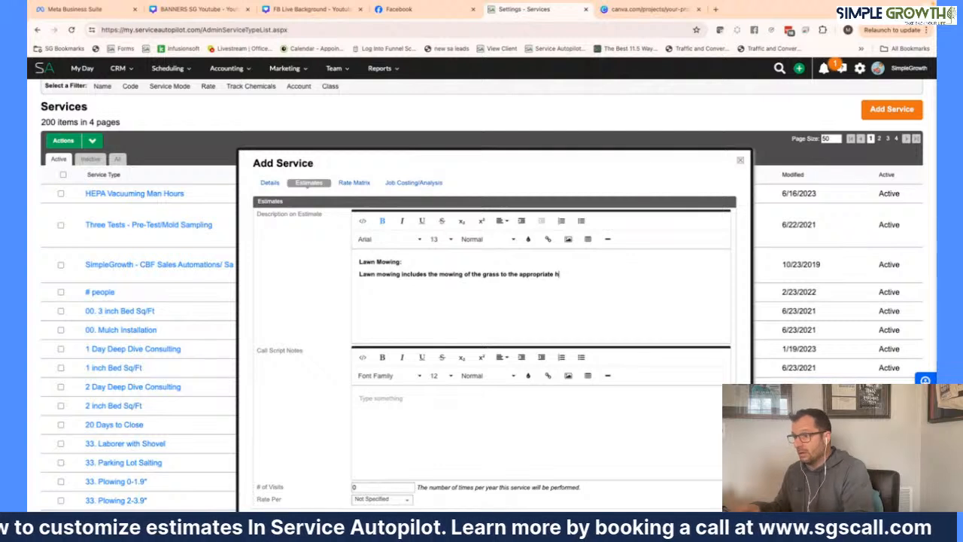
text(eight for)
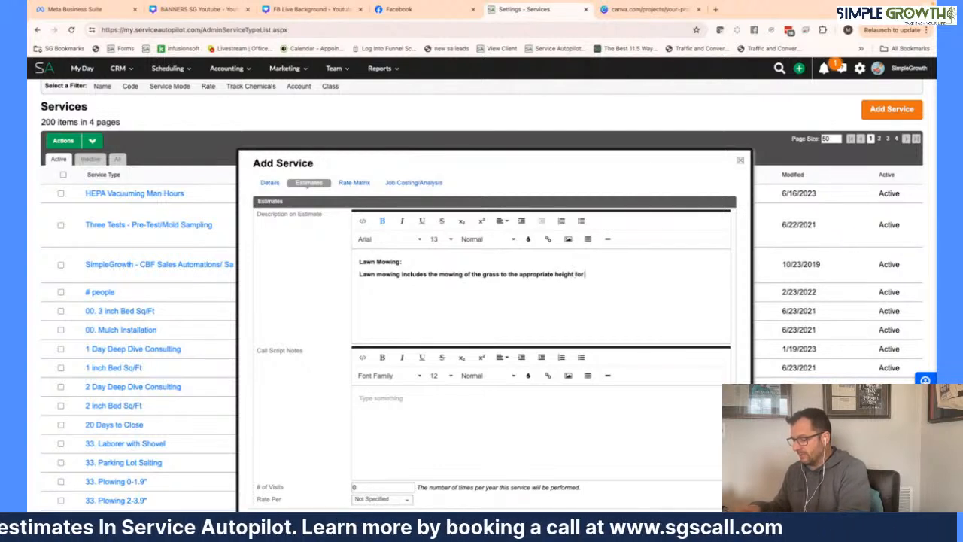
text( the seas)
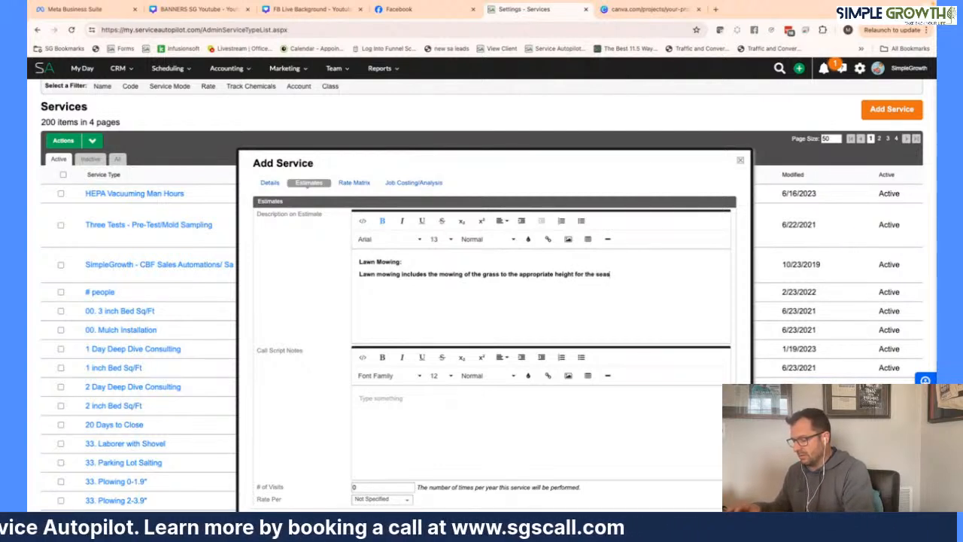
text(on. )
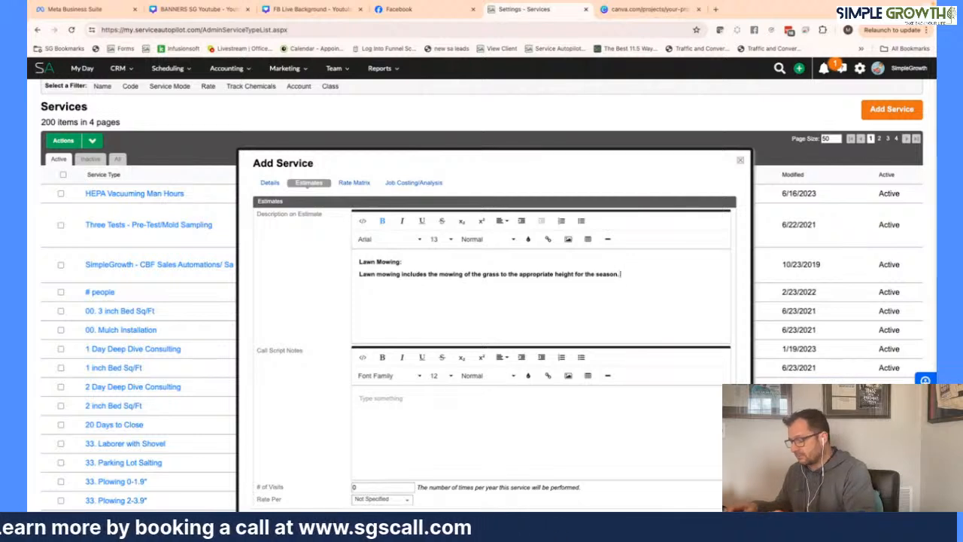
- Continue the estimate description with "In addition we will direct clipping away buildings and landscape beds."
text(In addition we will)
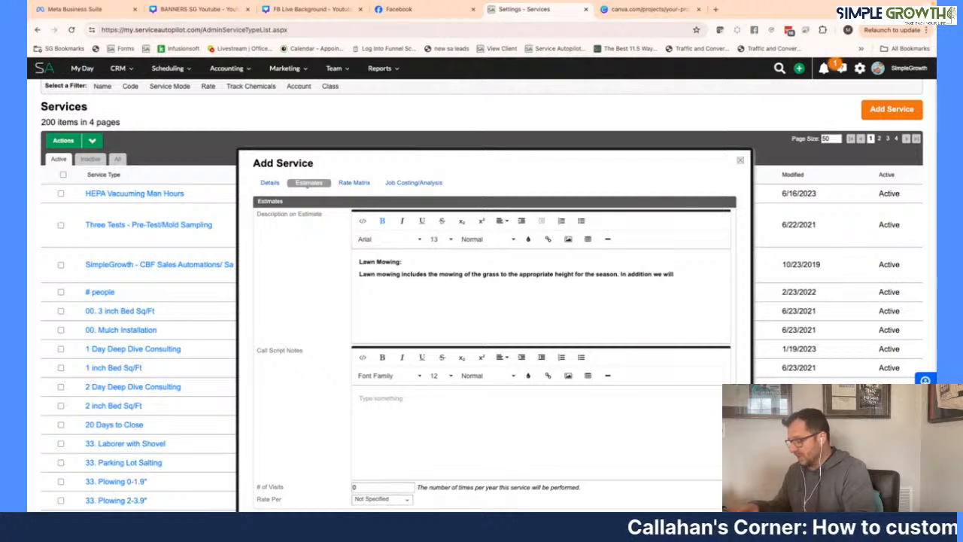
text(irect)
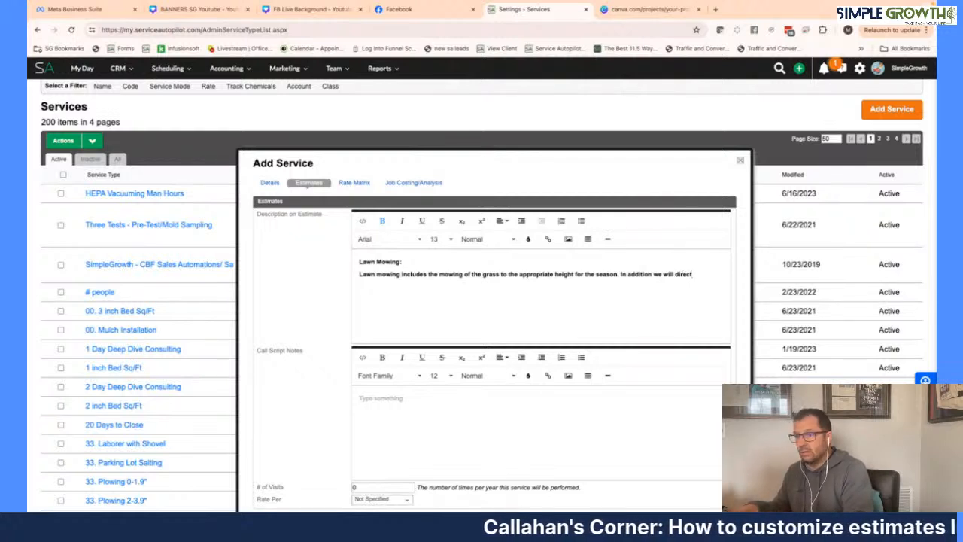
text( clipp)
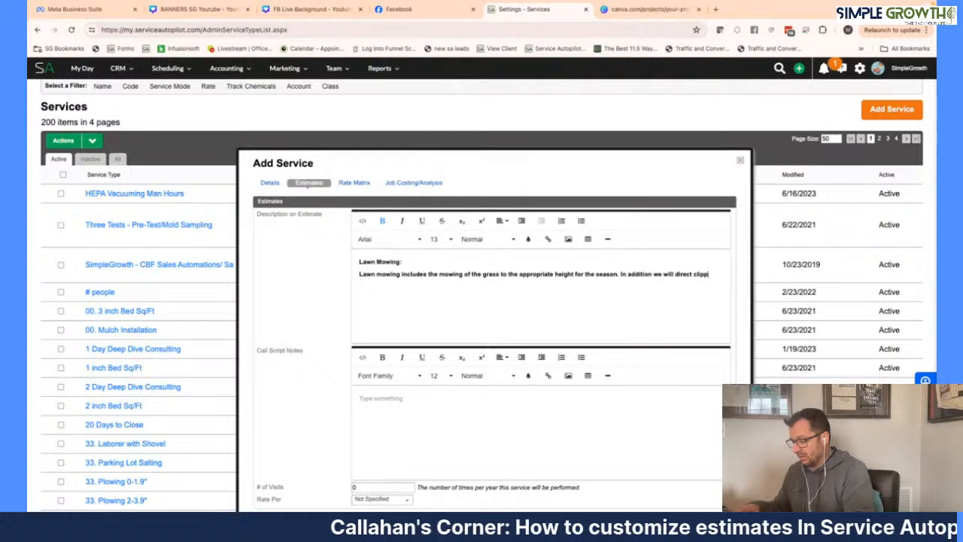
text(ing aways)
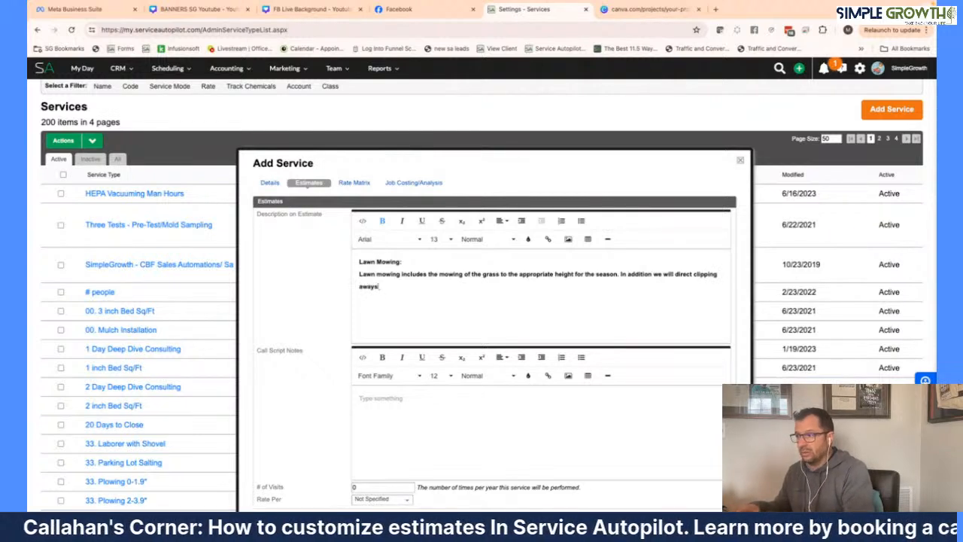
key(BackSpace)
key(BackSpace)
text(y buil)
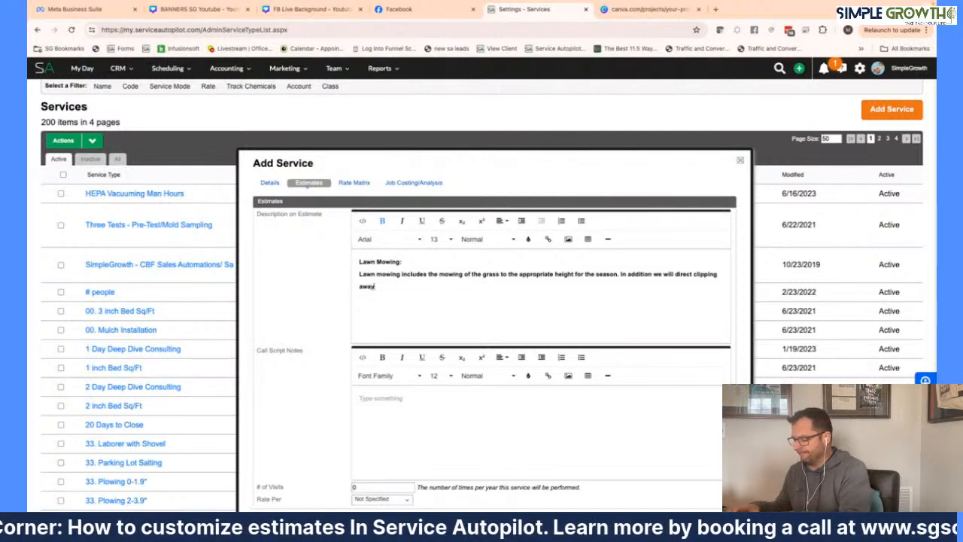
text(dings and)
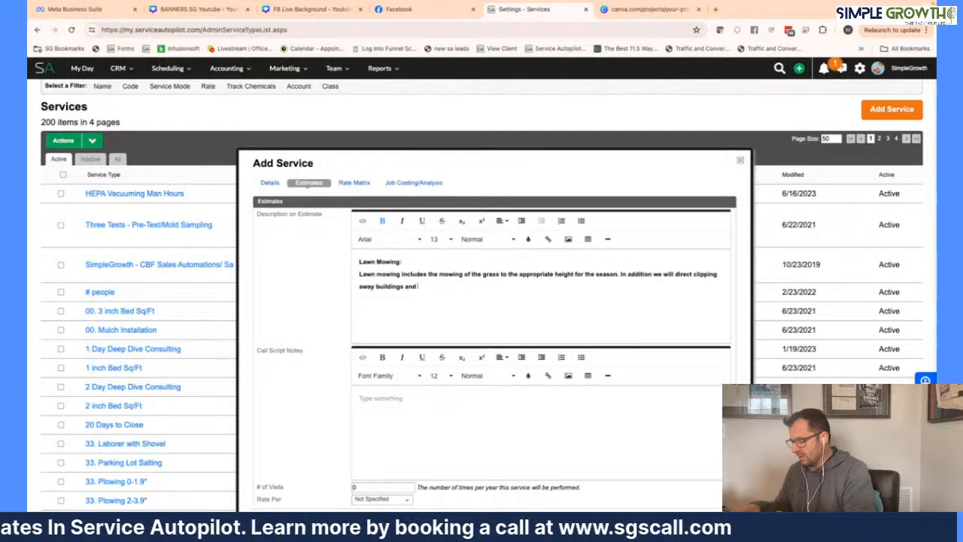
text( landscap)
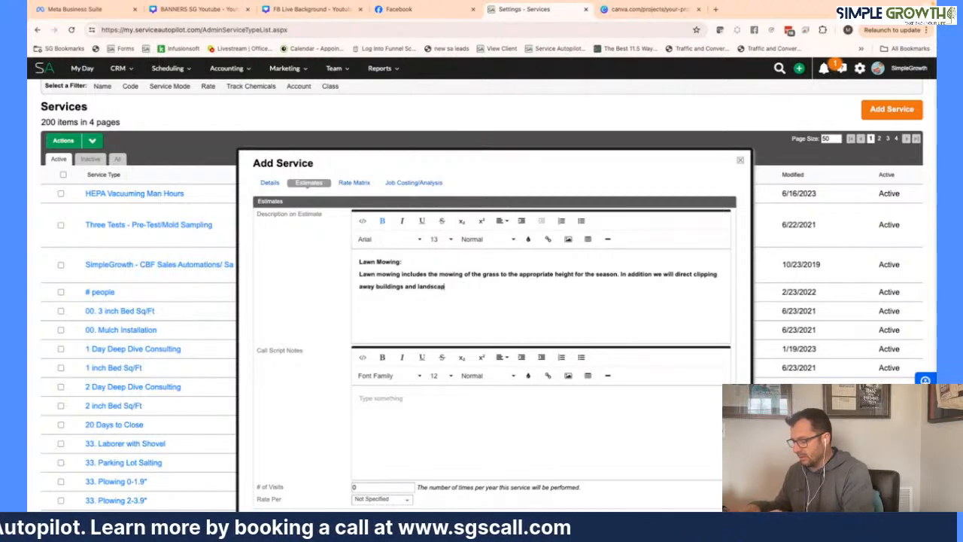
text(e beds)
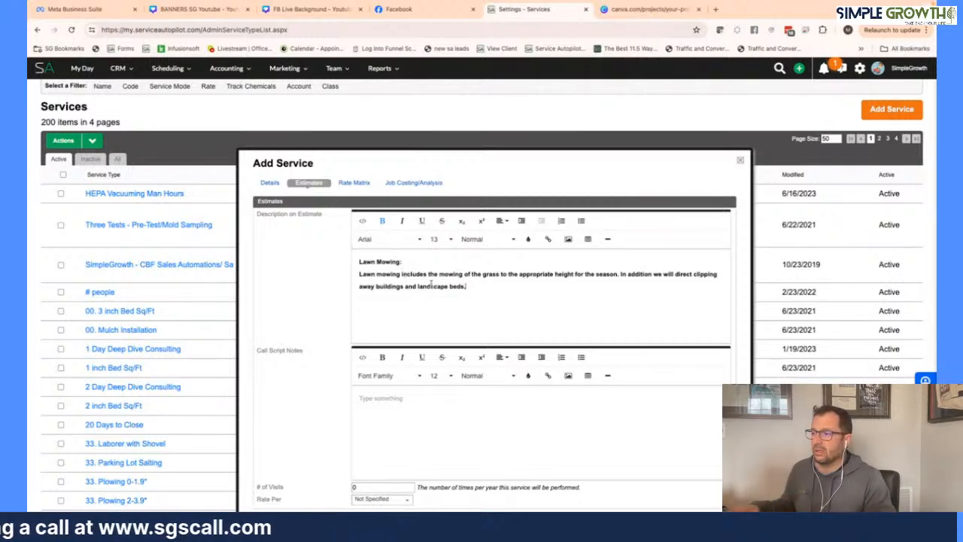
text(.)
- Remove the bold formatting from the description text below the heading, check the rate matrix, and save the service
drag(473, 289, 355, 275)
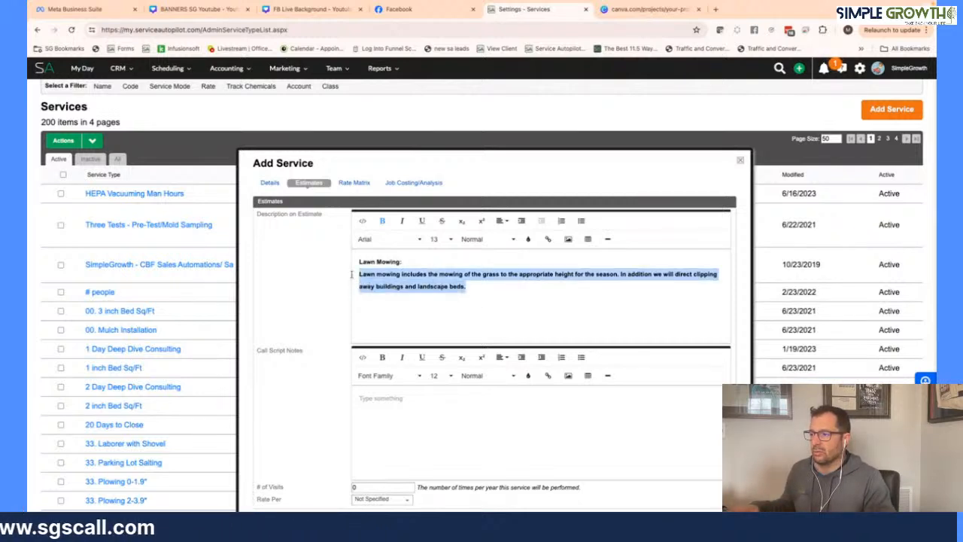
click(383, 222)
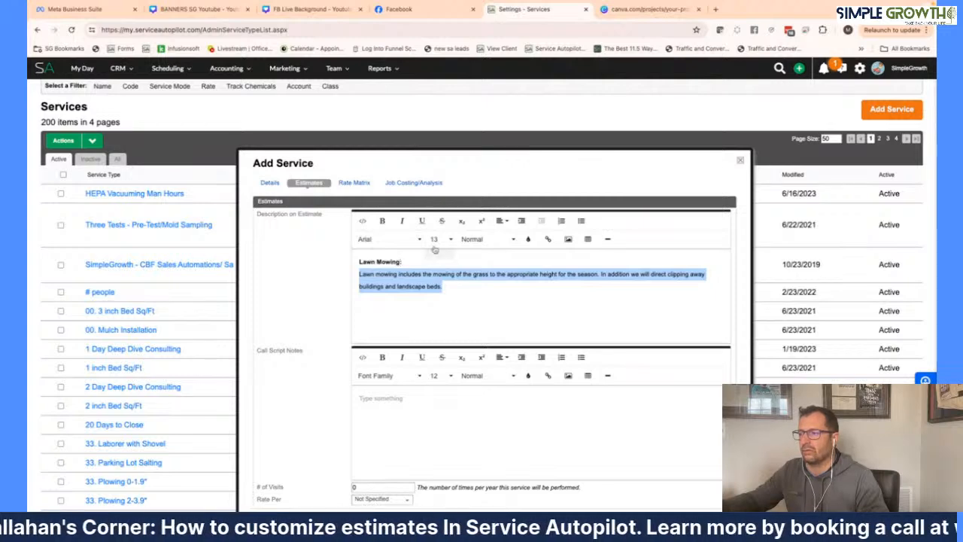
click(363, 182)
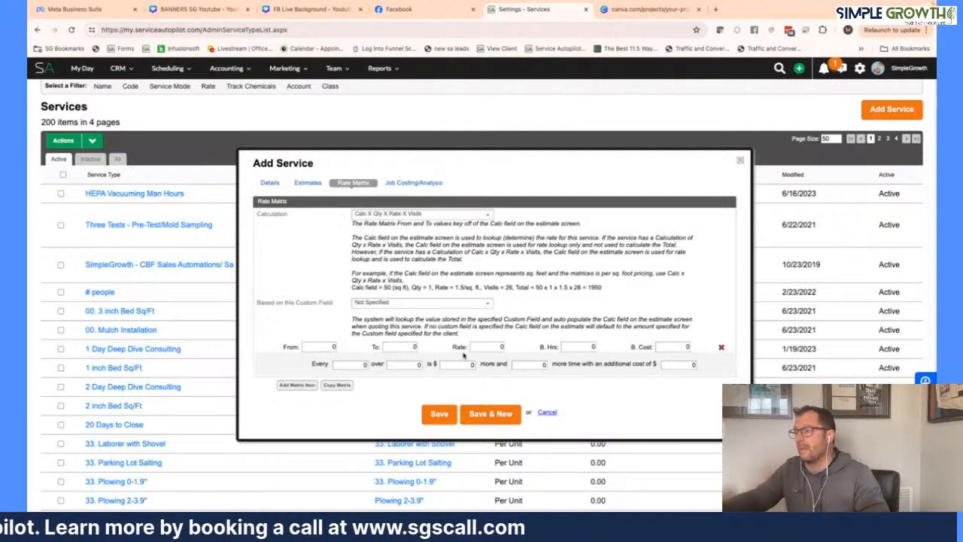
click(270, 183)
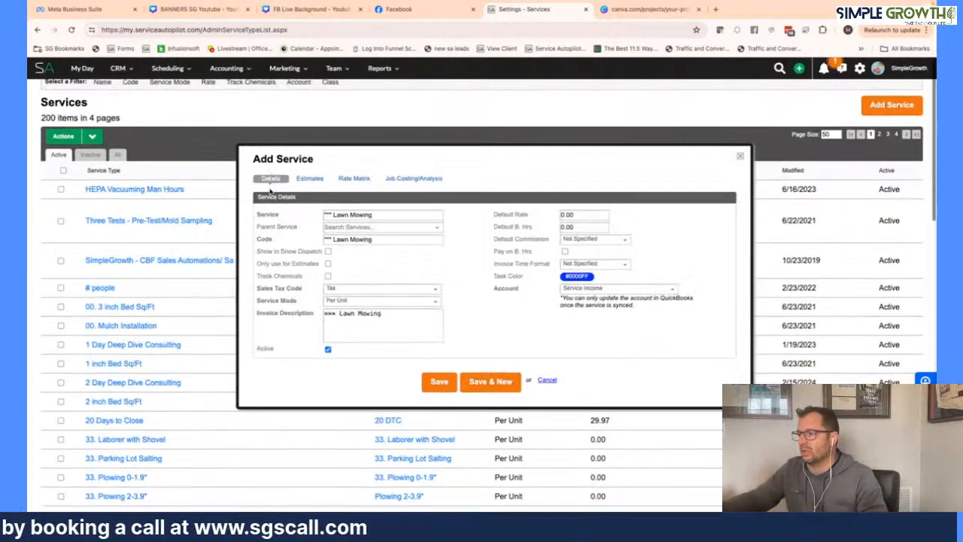
click(440, 388)
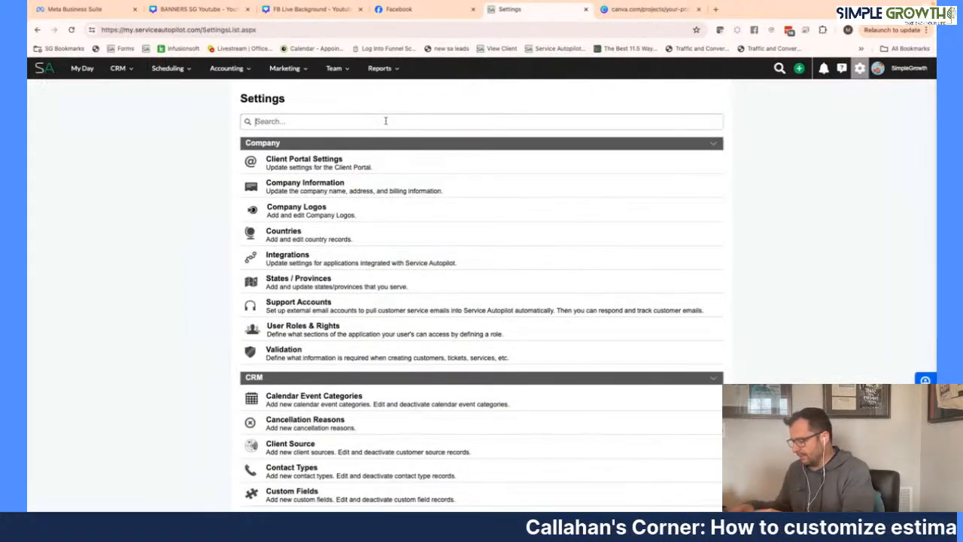
- Search the settings for "job" to reach the templates list and start a new template with the description "*** FB Live"
text(j)
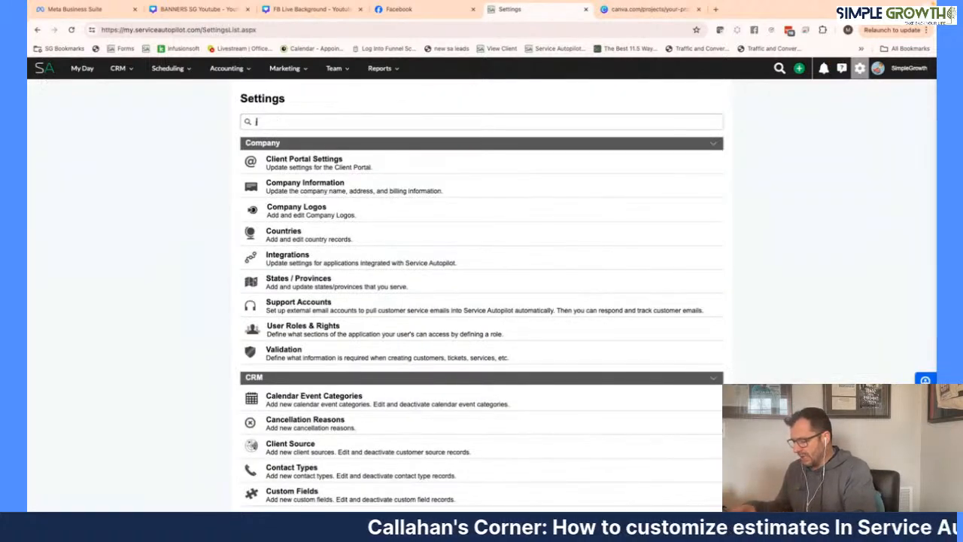
text(ob)
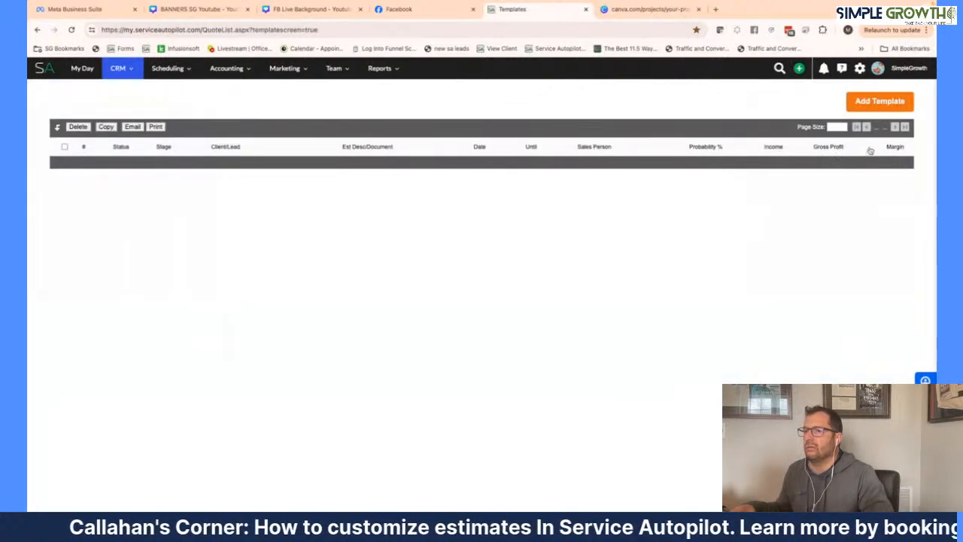
click(872, 101)
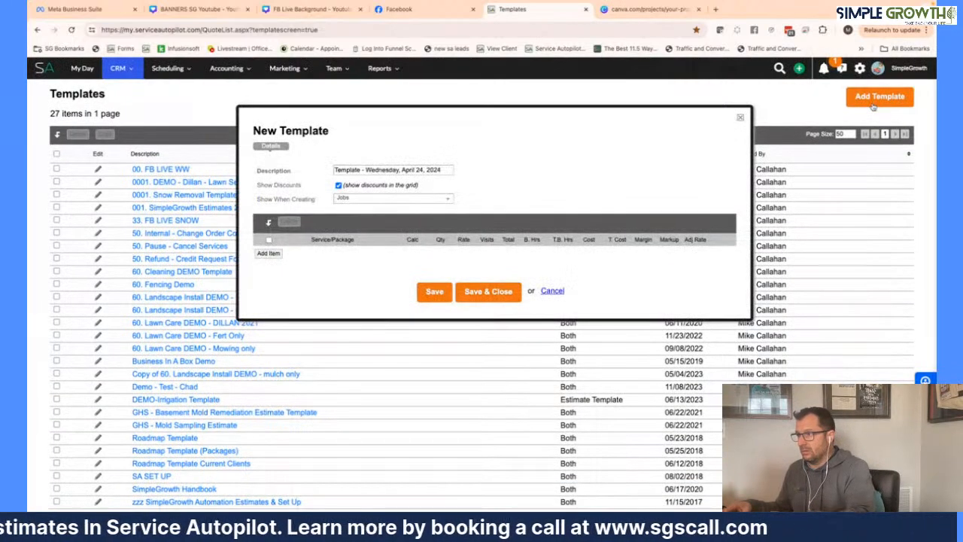
triple_click(443, 170)
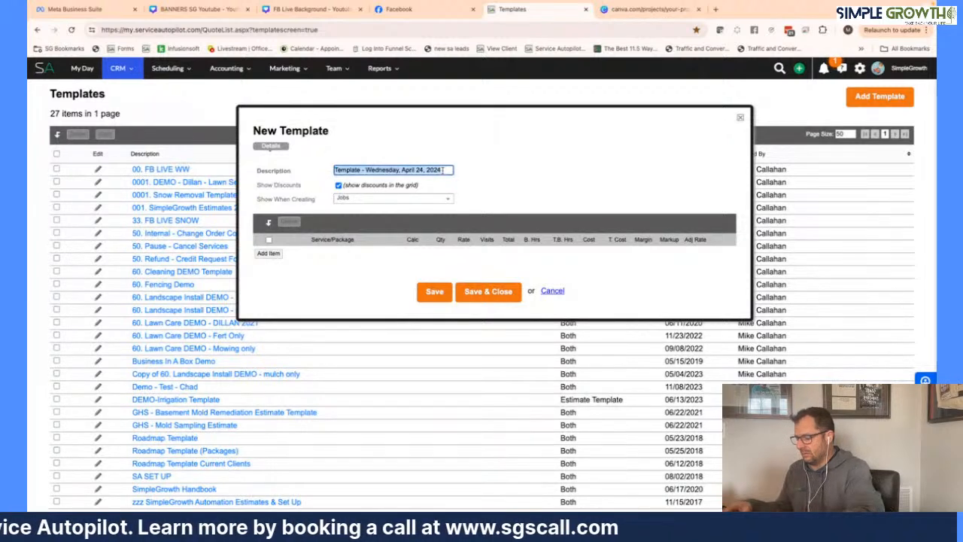
text(*** FB)
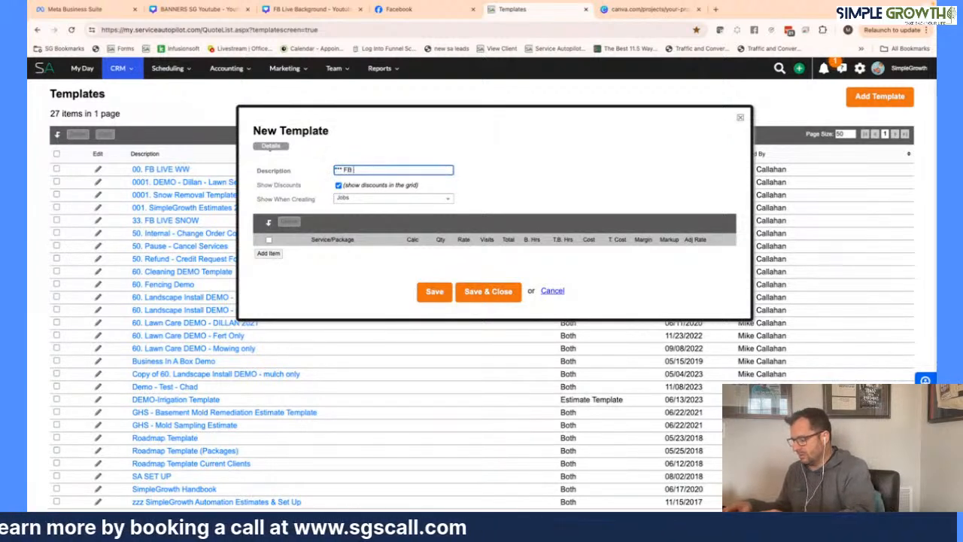
text( Live)
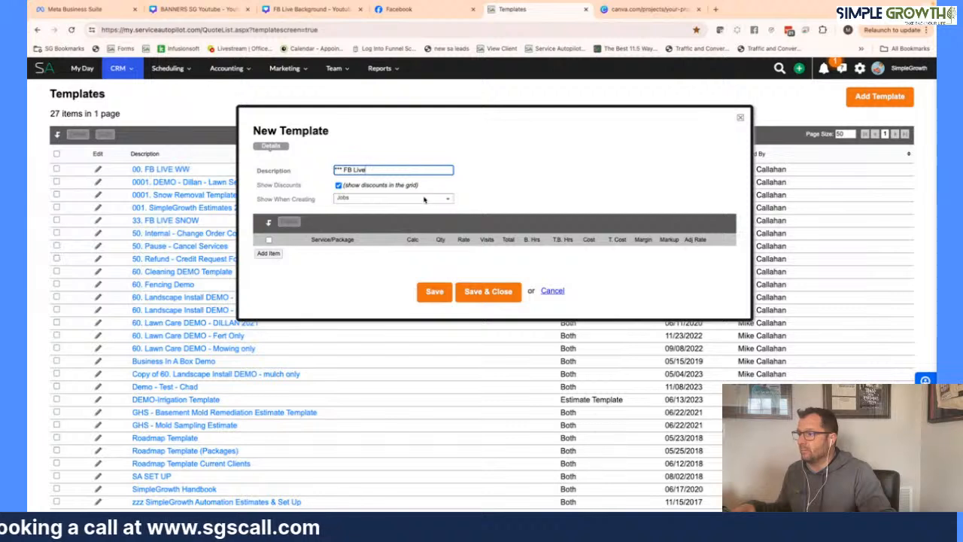
- Set the new template's Show When Creating option to Both
click(424, 199)
click(386, 222)
click(367, 214)
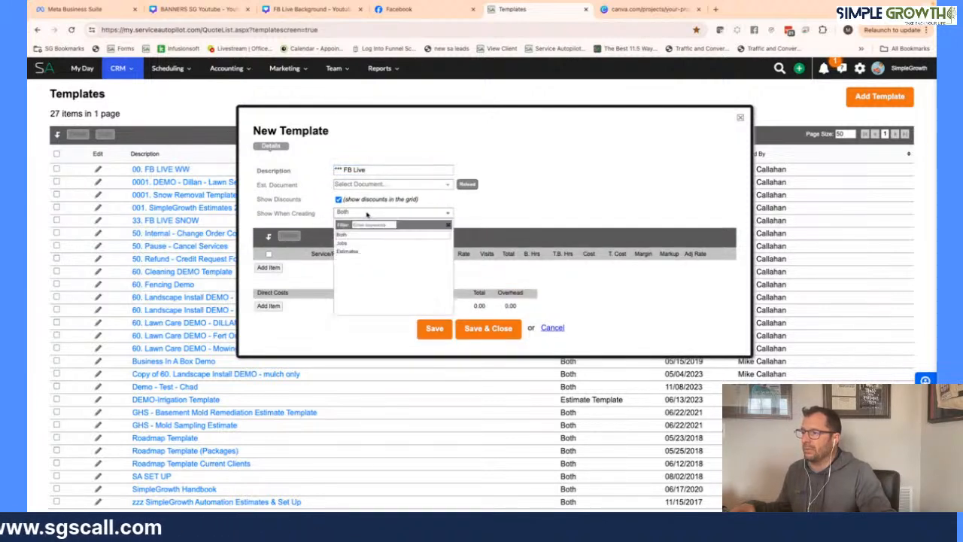
click(534, 210)
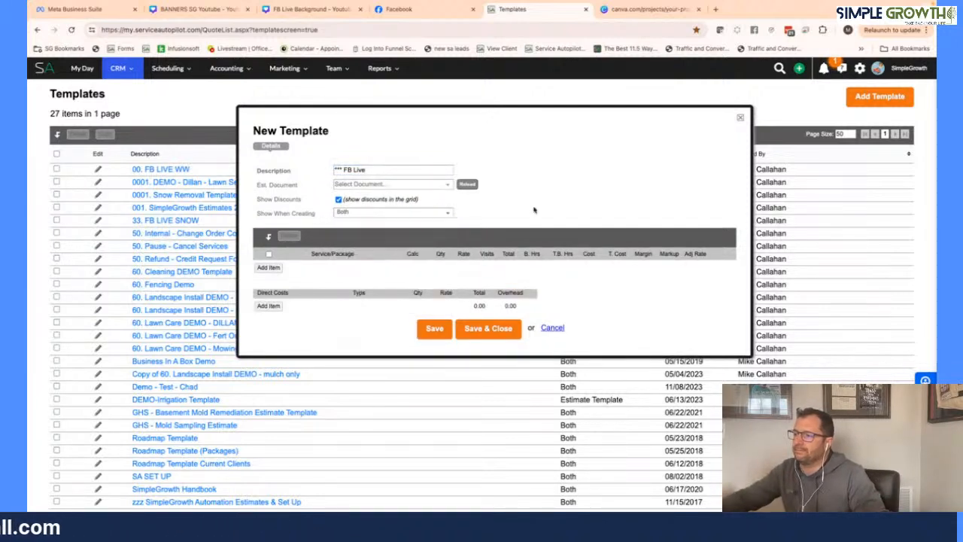
- Assign the estimate document "3/19/17 - SimpleGrowth Estimiate With Videos" to the new template
click(385, 184)
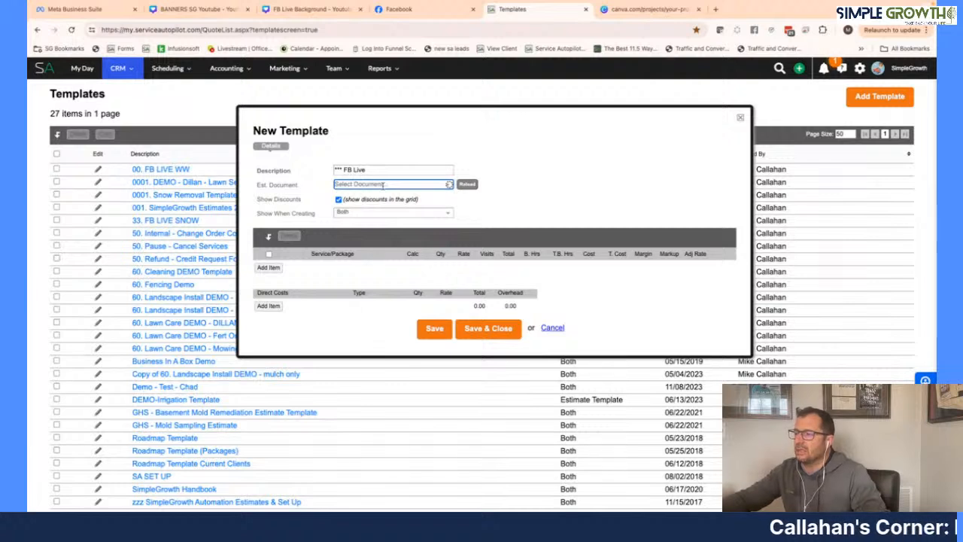
click(384, 185)
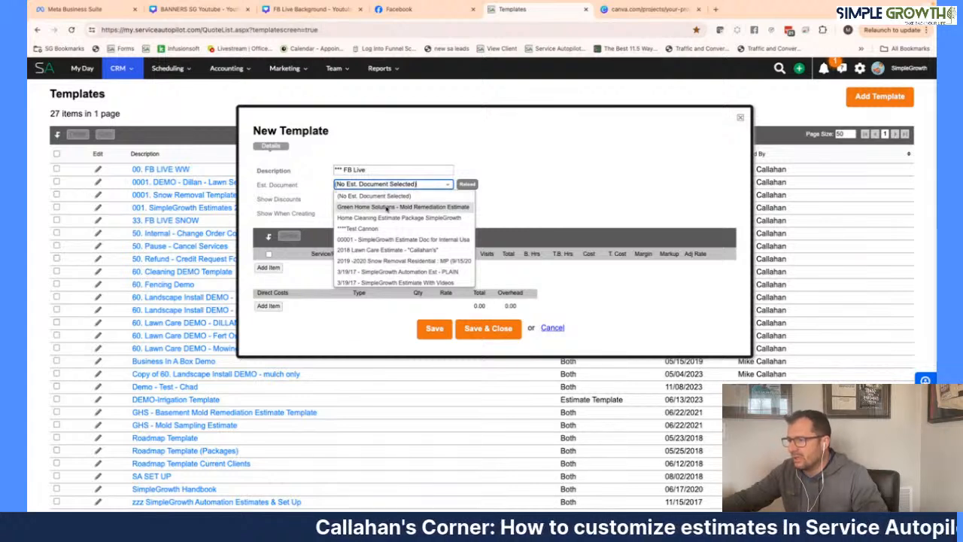
scroll(407, 233, down, 1)
scroll(407, 243, down, 3)
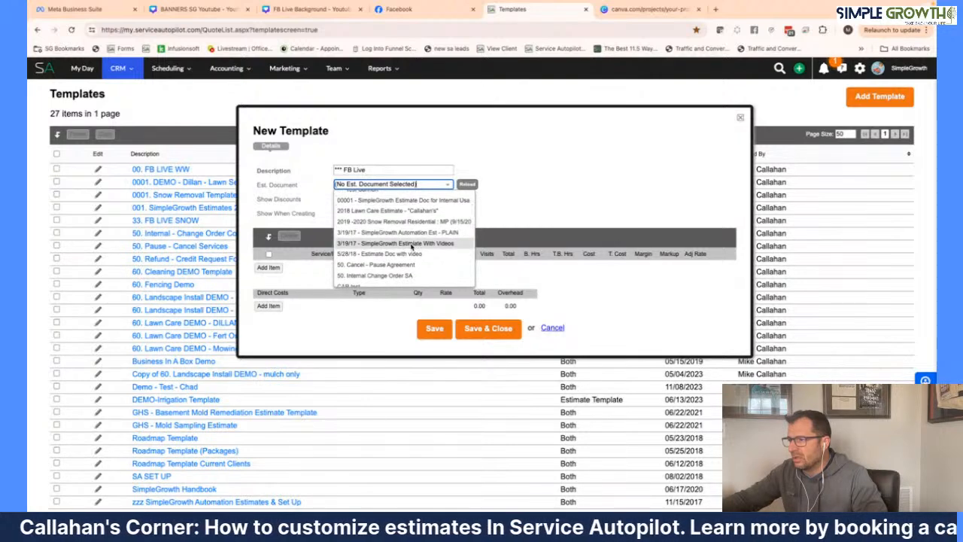
click(410, 244)
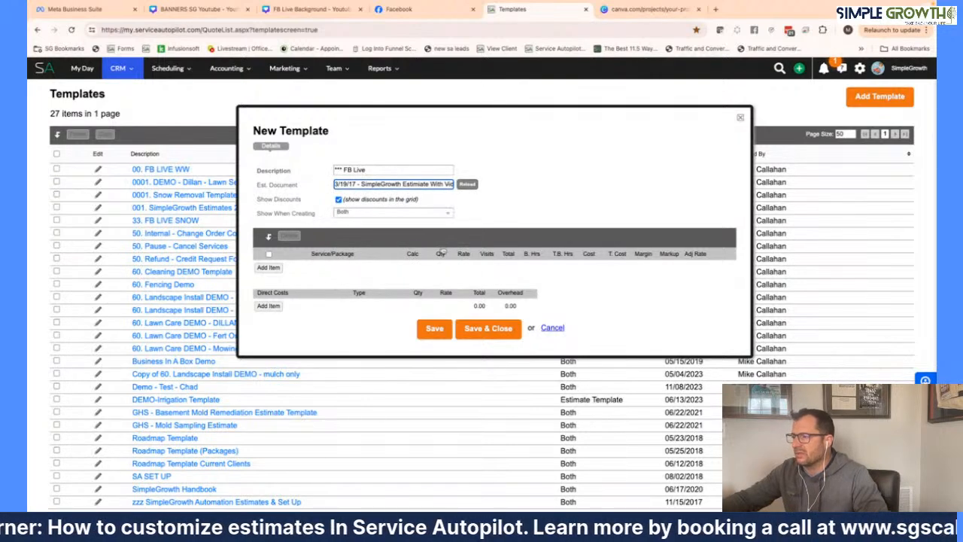
- Add the "*** Lawn Mowing" service as an item in the template, check its estimate description, and apply it
click(279, 270)
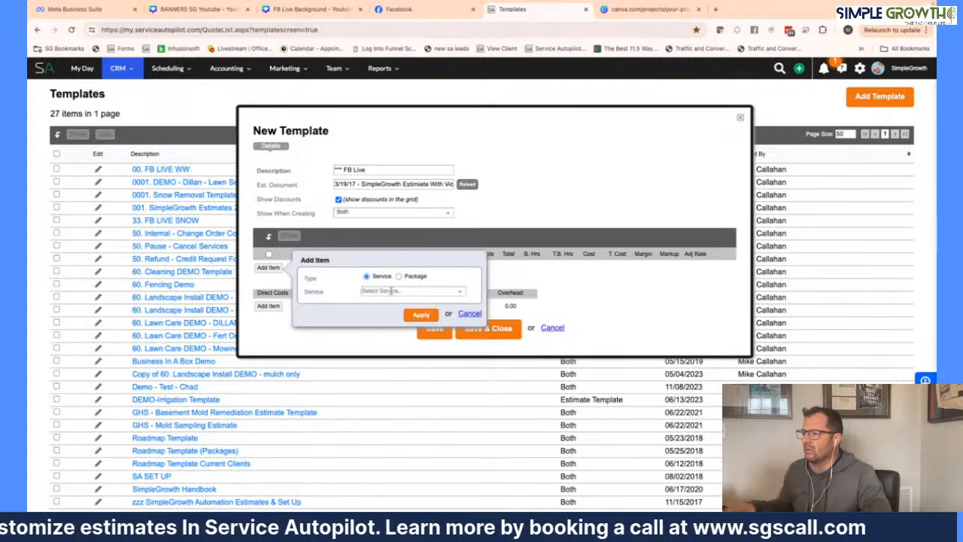
click(387, 291)
text(**)
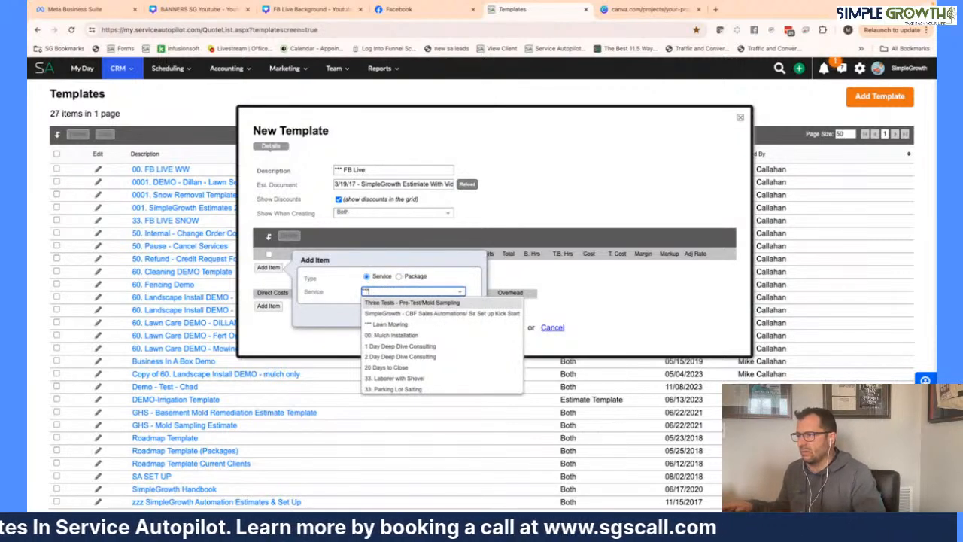
text(*)
click(395, 302)
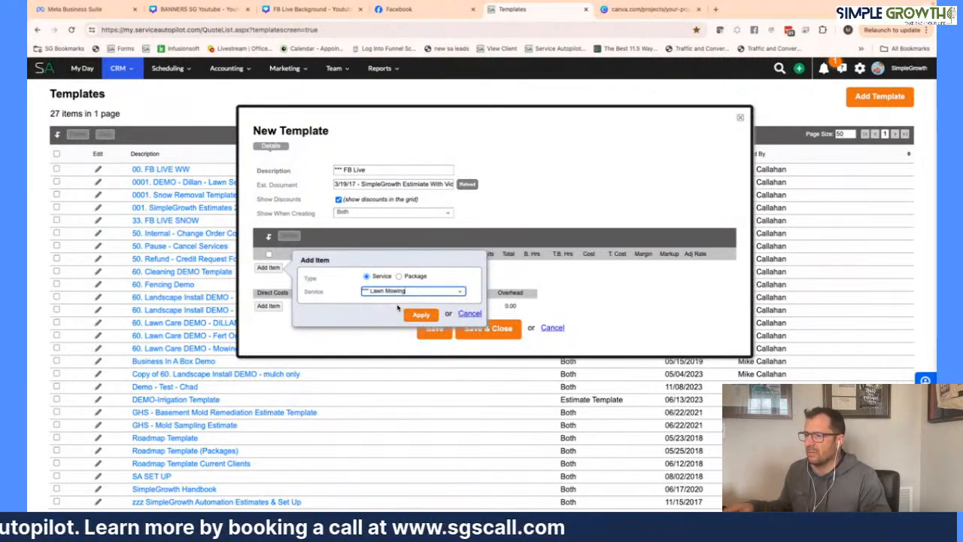
click(421, 315)
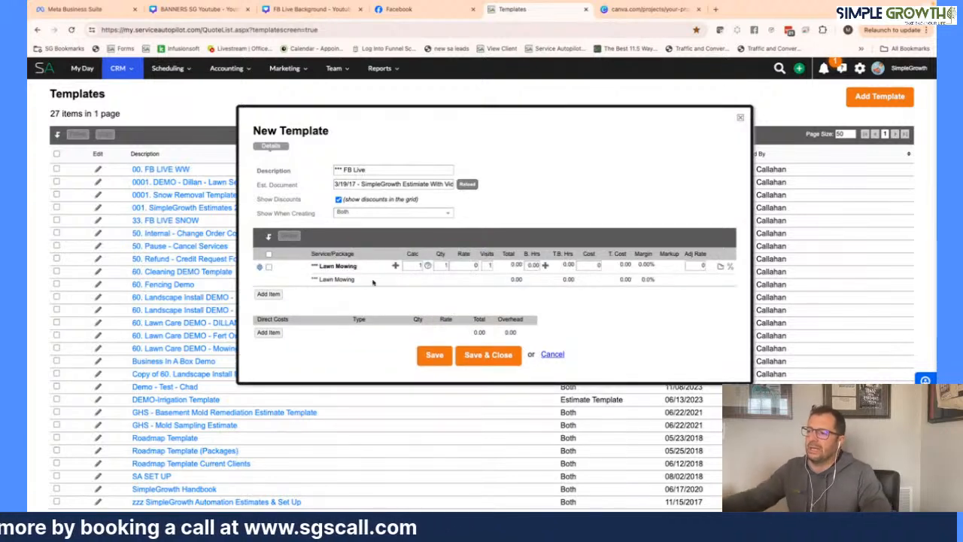
click(720, 268)
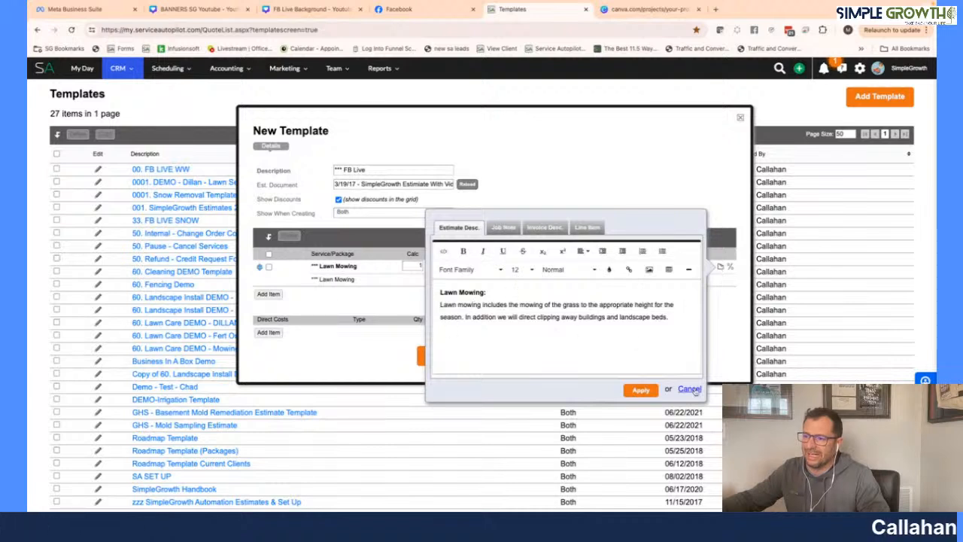
click(643, 390)
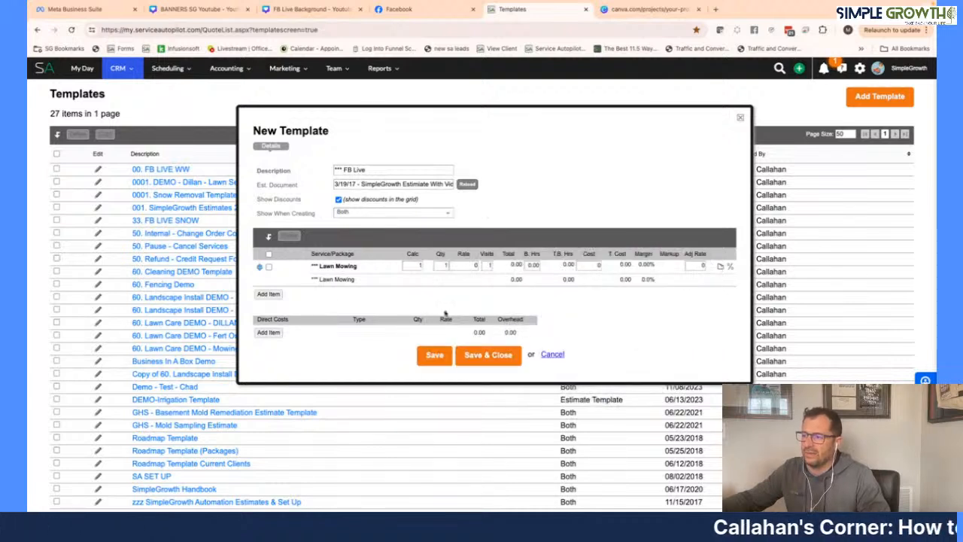
- In a new browser tab, open the Estimates settings, turn off Show Subtotal on View my Proposal, and save the changes
click(716, 9)
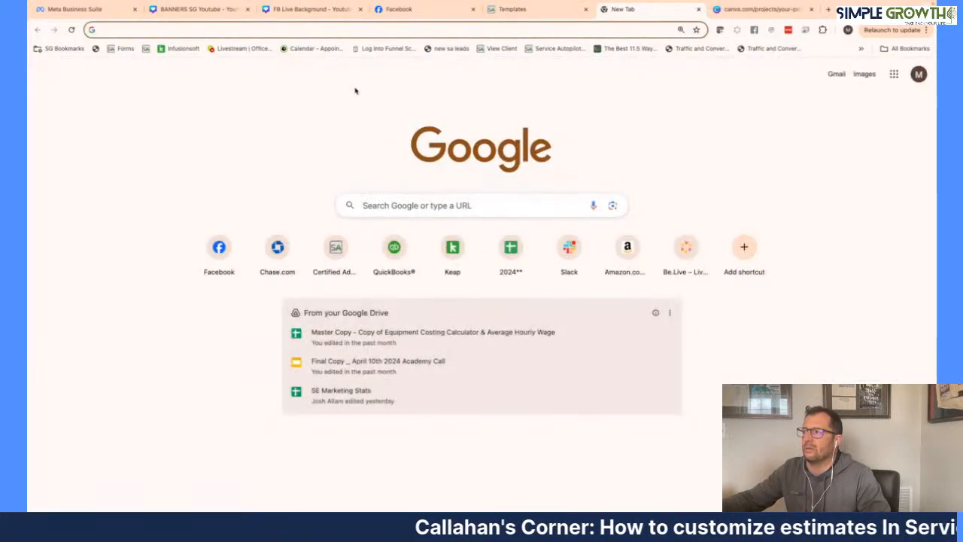
click(143, 48)
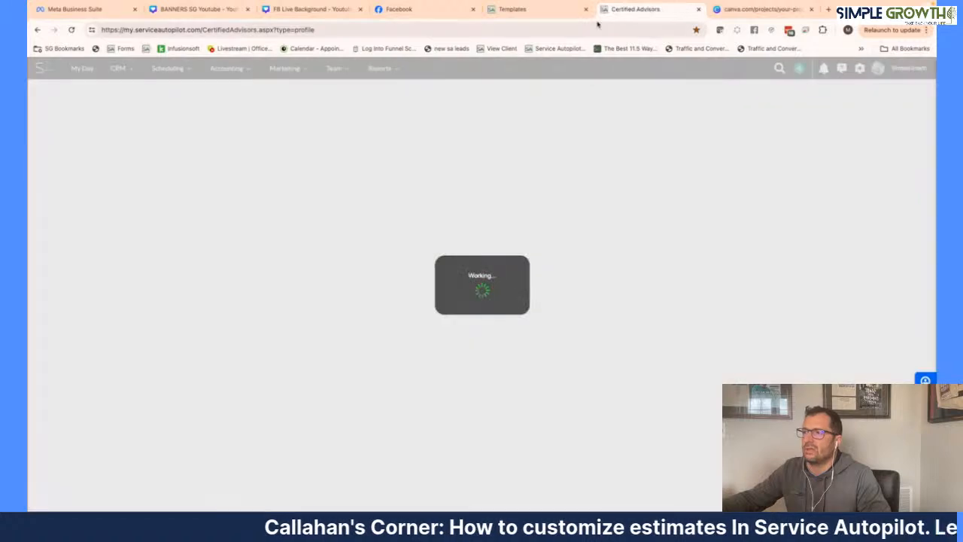
click(400, 10)
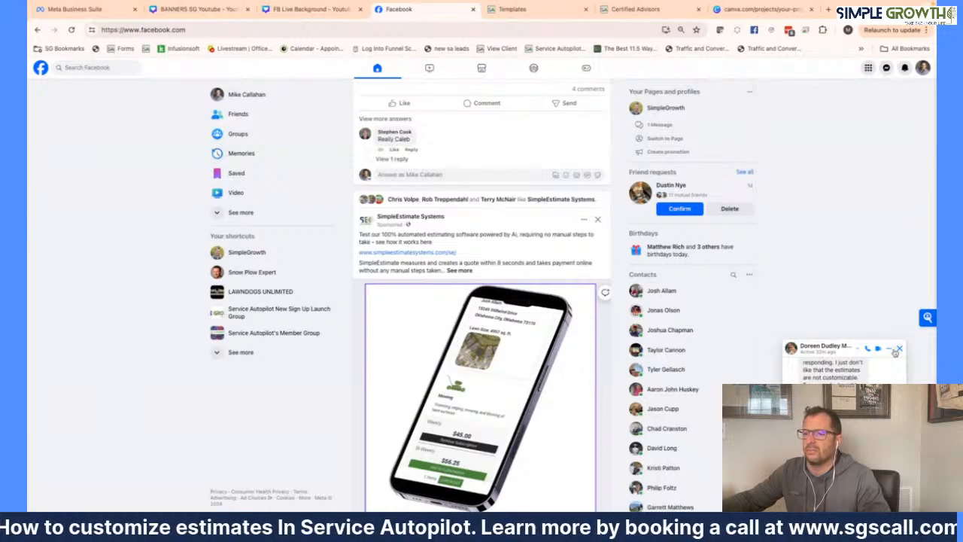
click(636, 9)
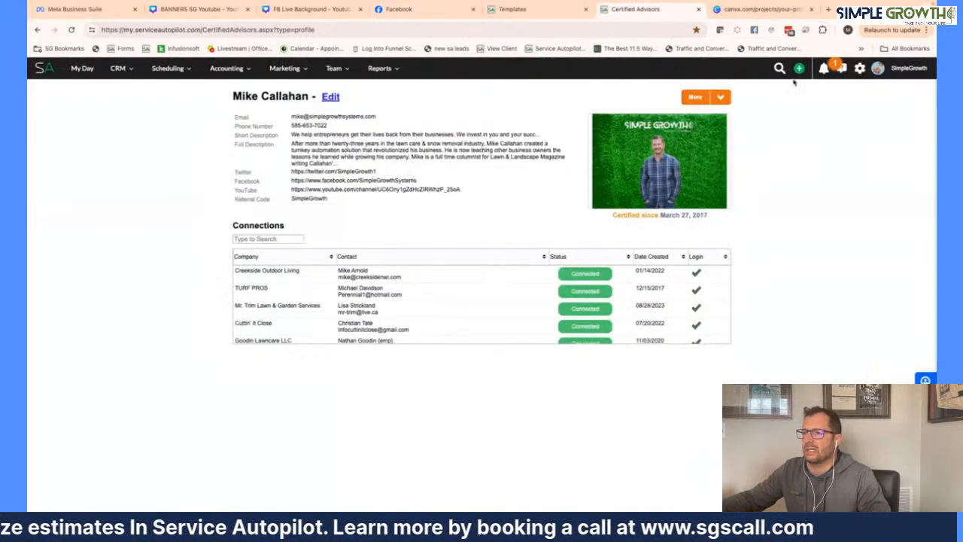
click(860, 69)
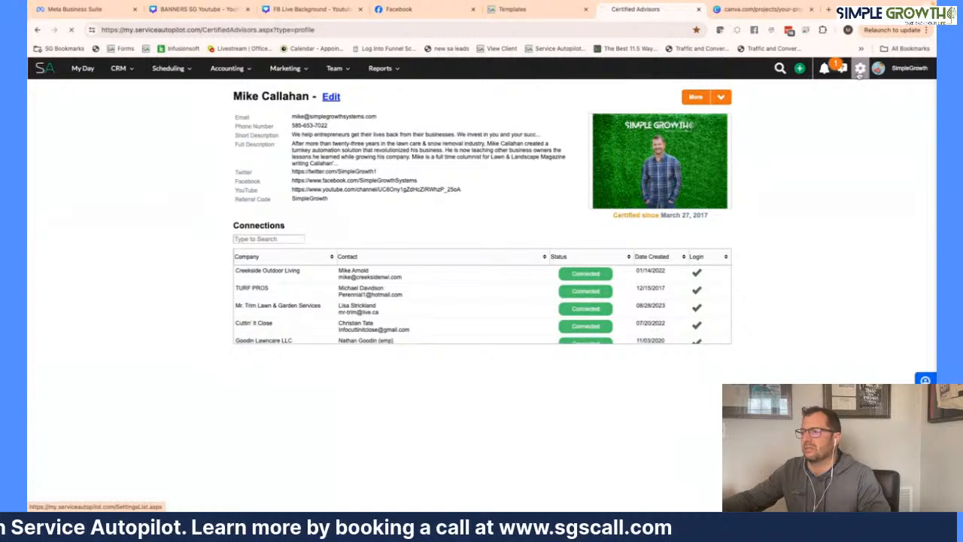
text(est)
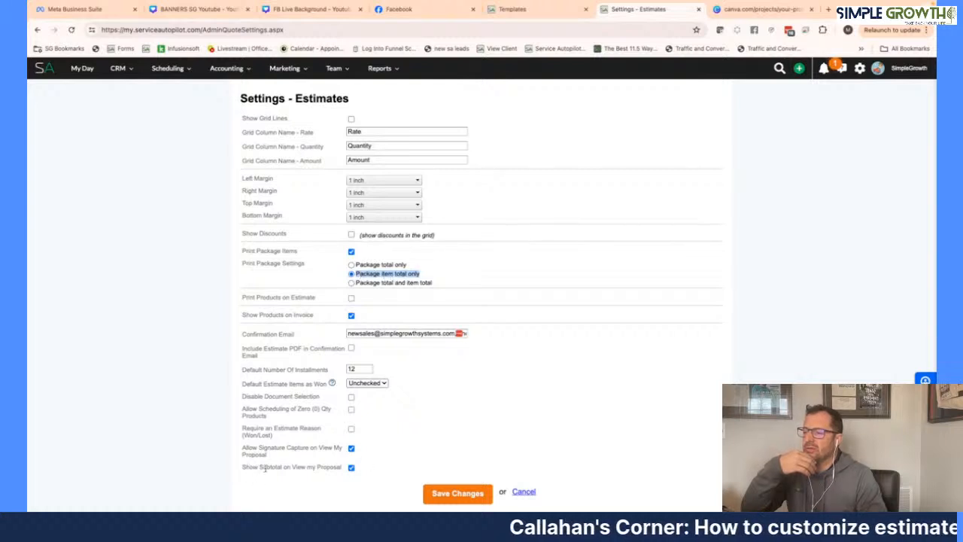
click(351, 467)
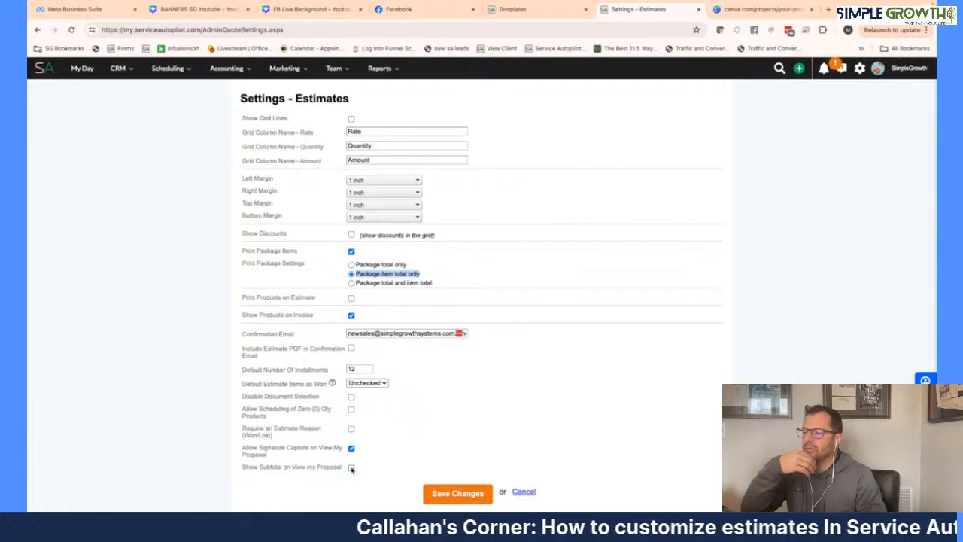
click(443, 494)
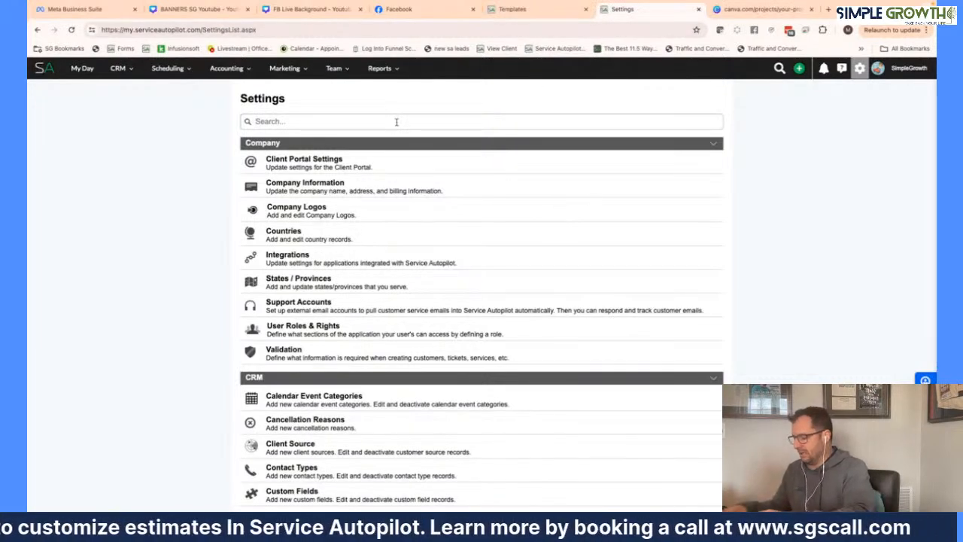
- Find Master Packages in the settings and open the "DEMO - Fertilization Package" for editing
text(ms)
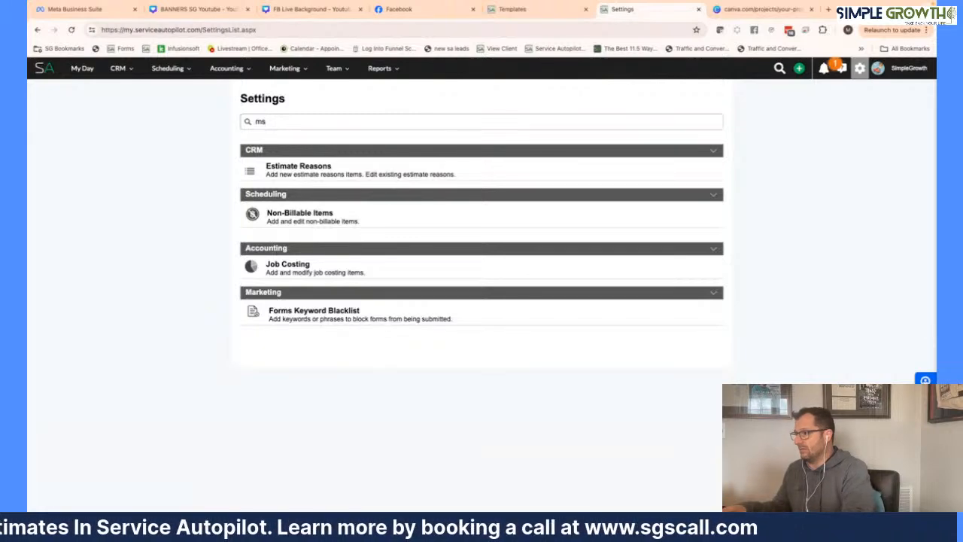
key(BackSpace)
text(ast)
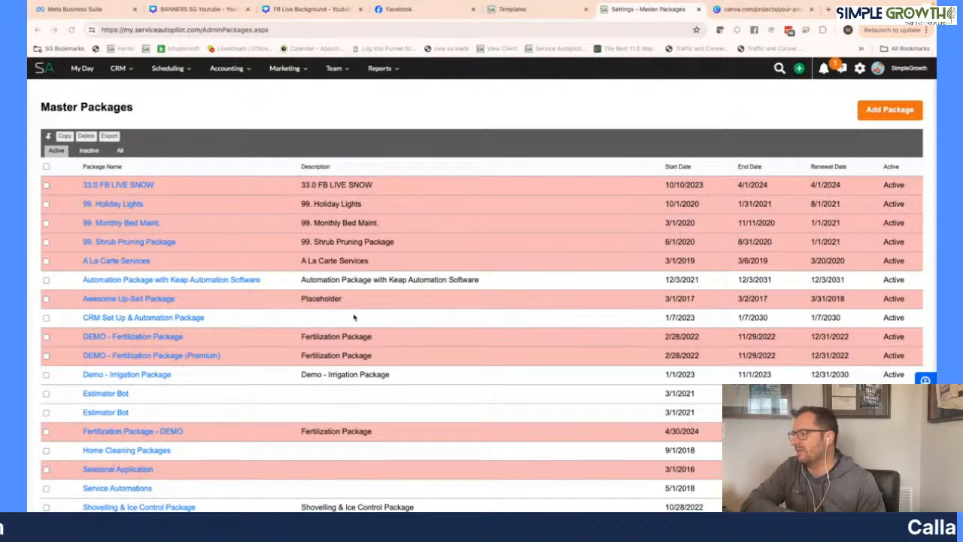
scroll(353, 317, down, 3)
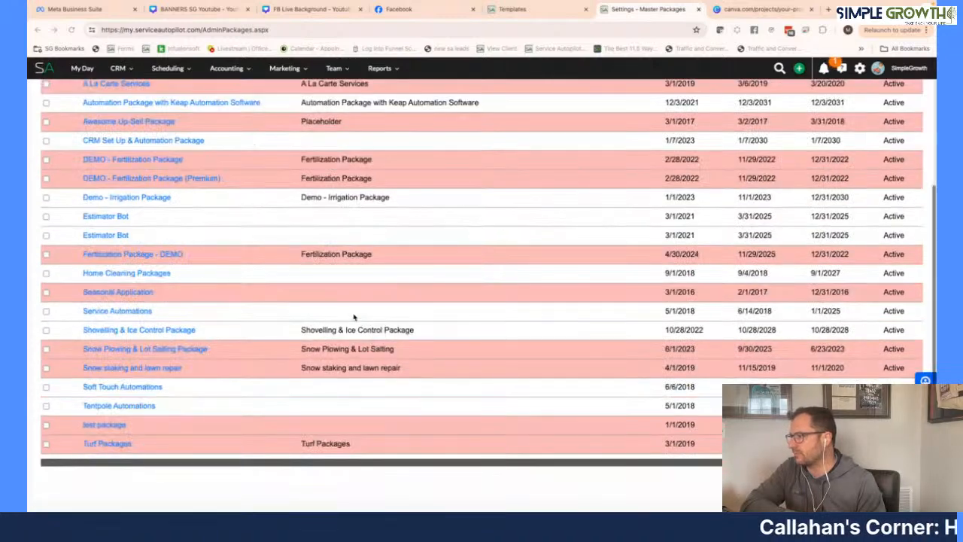
scroll(354, 316, up, 2)
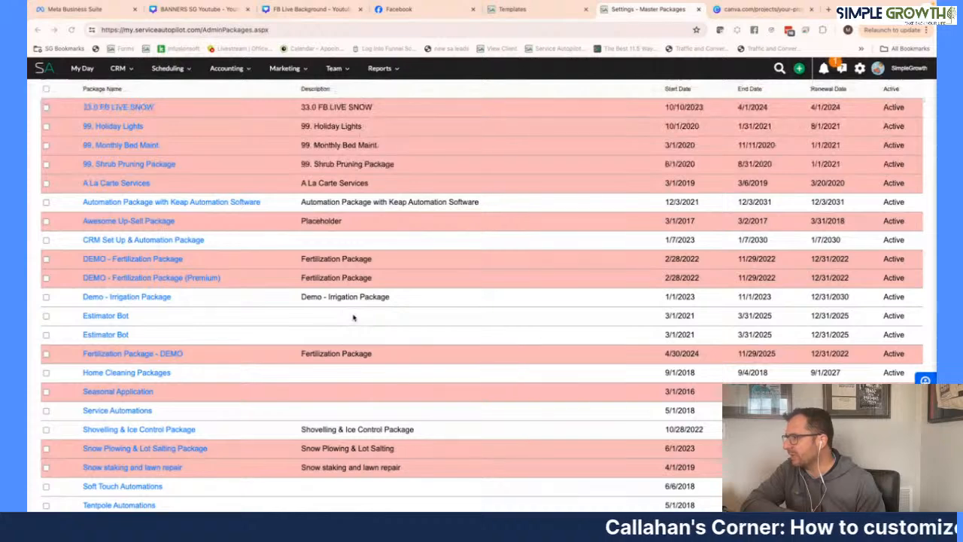
click(139, 260)
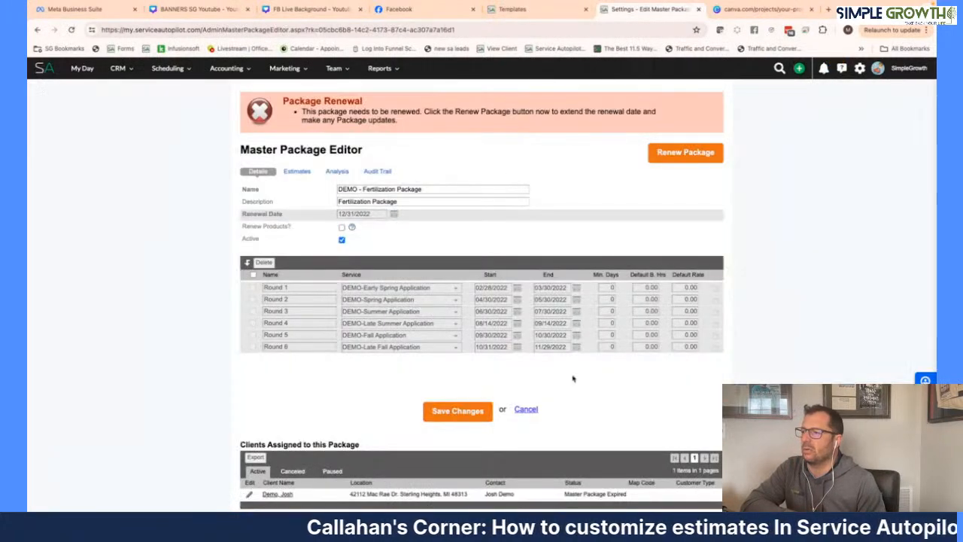
- Renew the fertilization package, setting its renewal date to 12/31/2023, and review its rounds and default rates
click(683, 153)
click(487, 331)
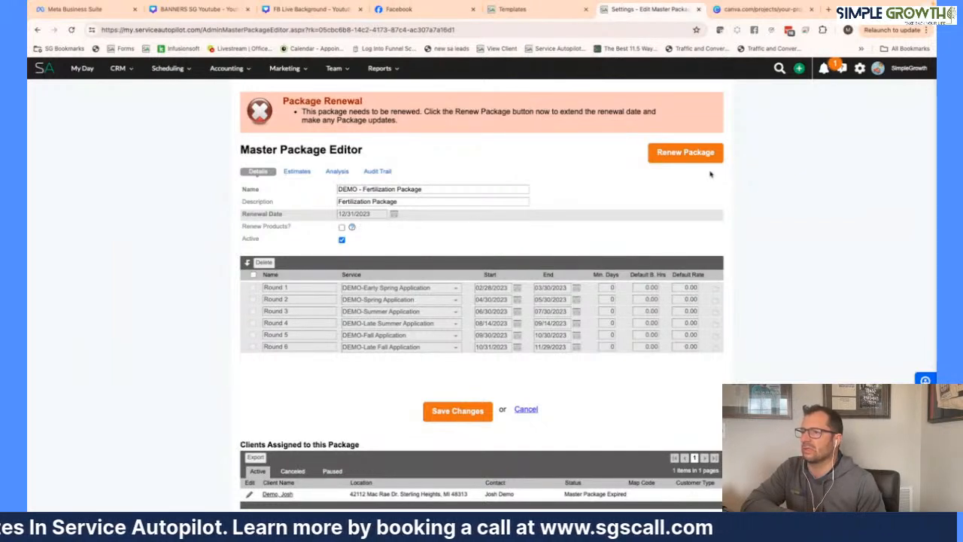
scroll(376, 329, down, 1)
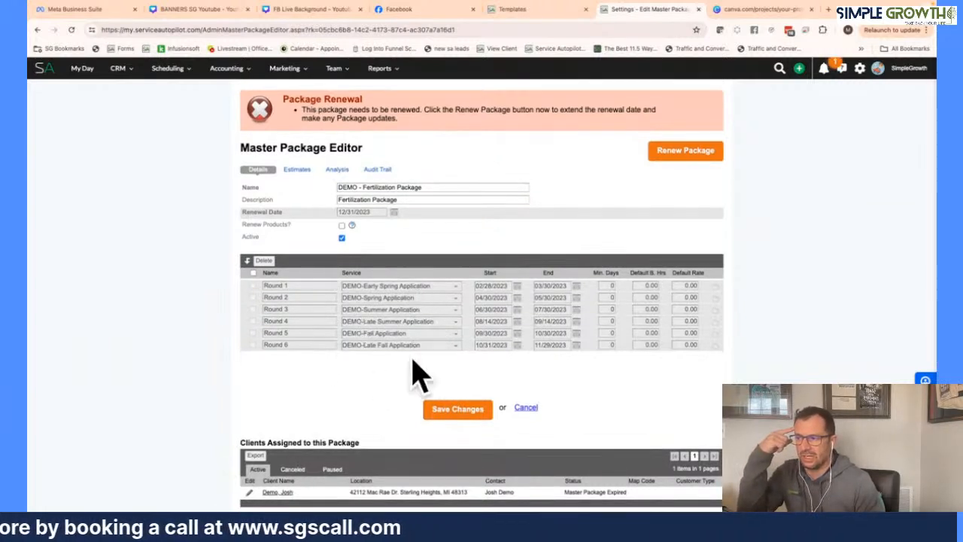
scroll(481, 300, down, 1)
scroll(505, 273, up, 1)
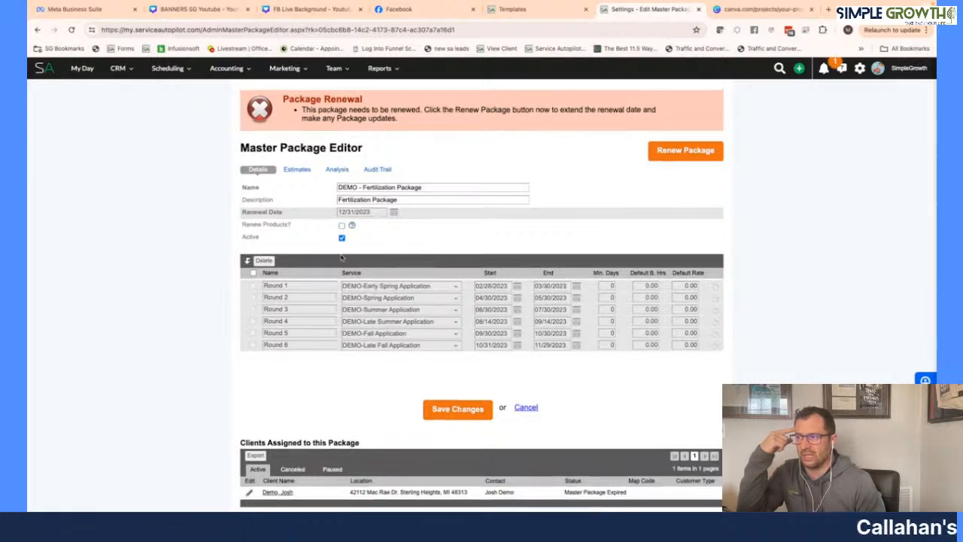
scroll(365, 381, up, 1)
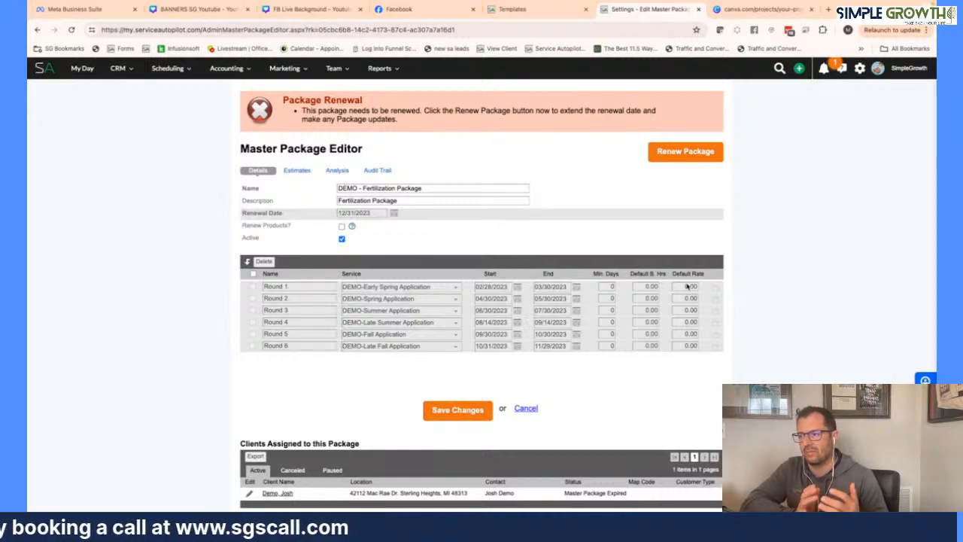
- Save the master package changes and add the "DEMO - Fertilization Package" as a package item in the "*** FB Live" template
click(476, 407)
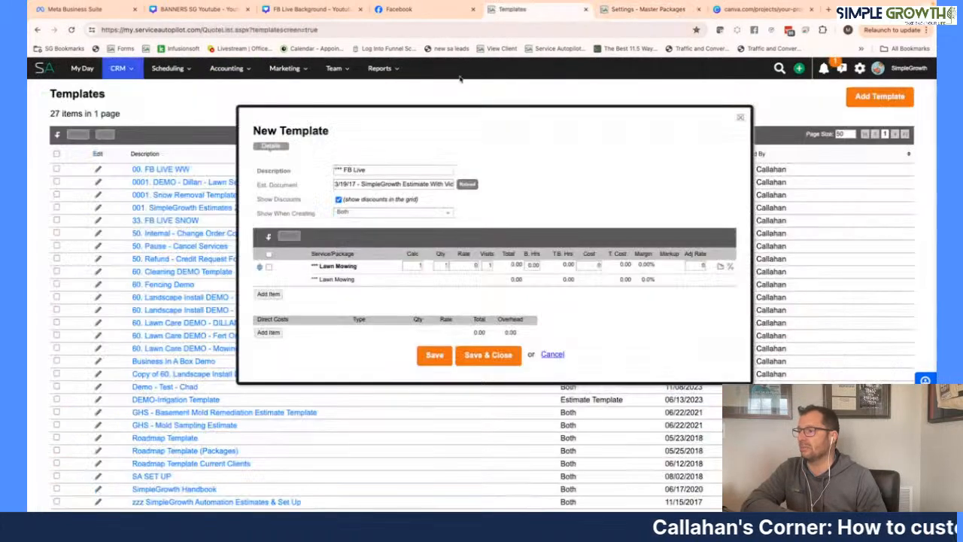
click(527, 9)
click(269, 293)
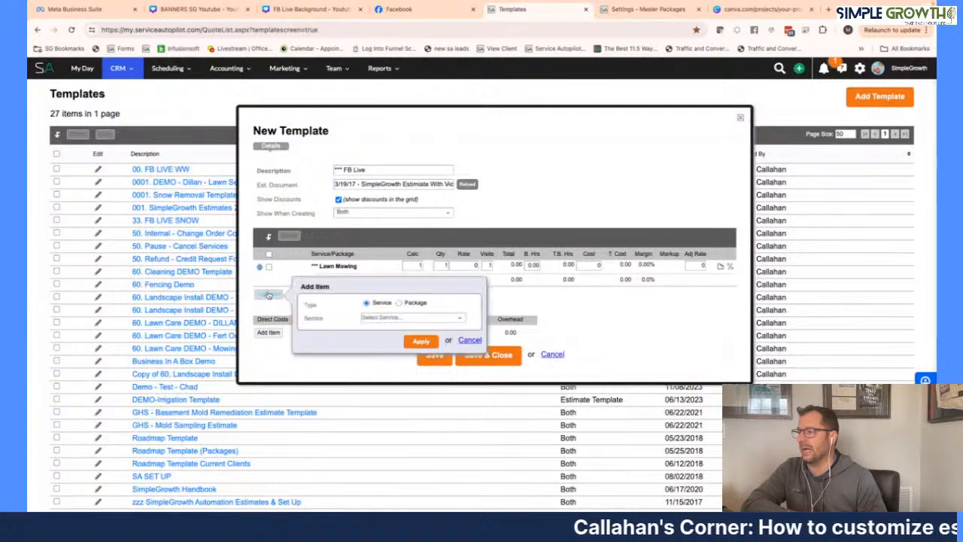
click(401, 317)
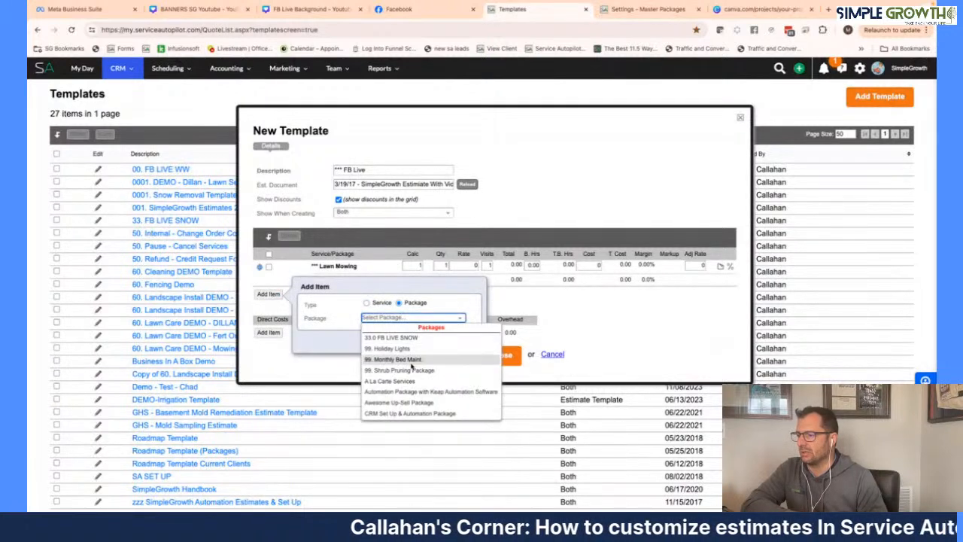
scroll(412, 366, down, 1)
scroll(412, 366, down, 2)
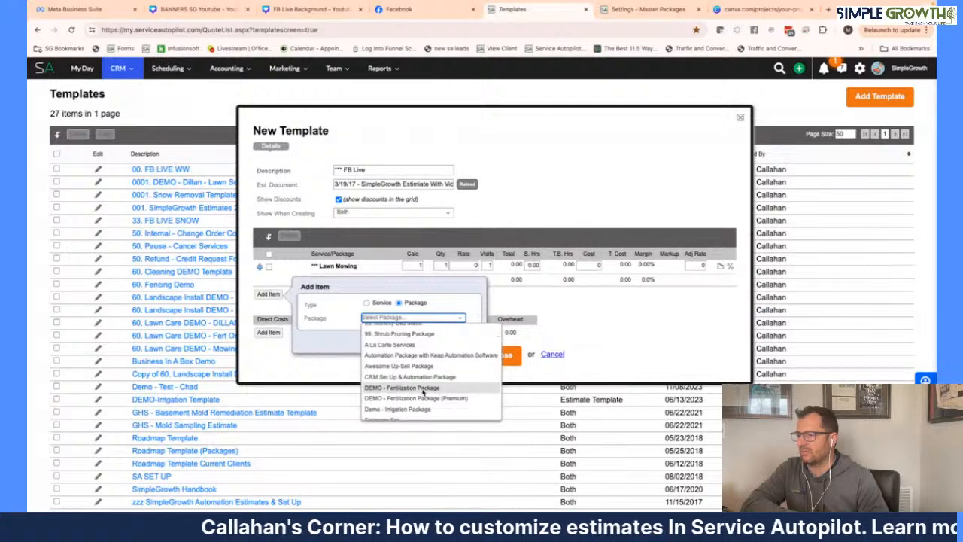
click(406, 386)
click(421, 342)
- Check the Round 1 estimate description in the template without changing it, and save and close the template
scroll(418, 346, down, 2)
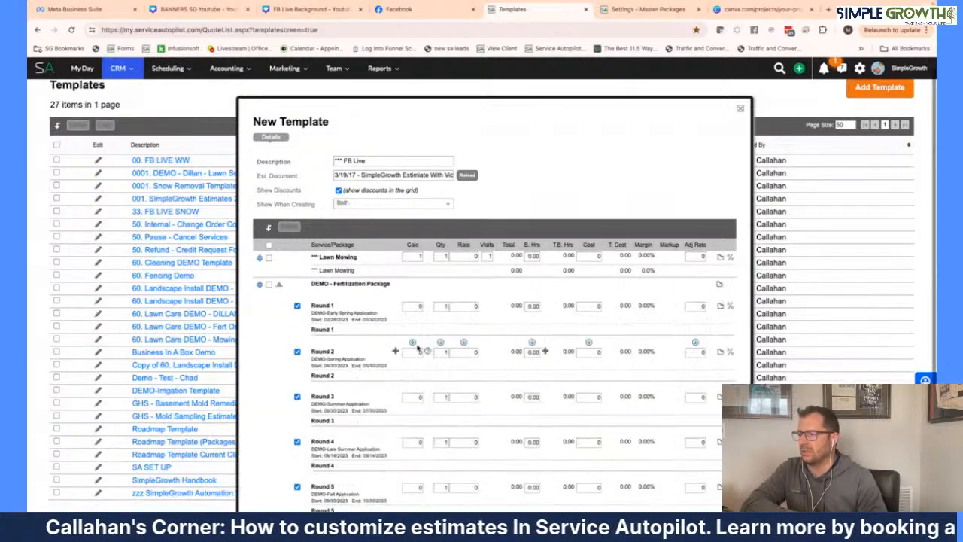
scroll(418, 348, down, 3)
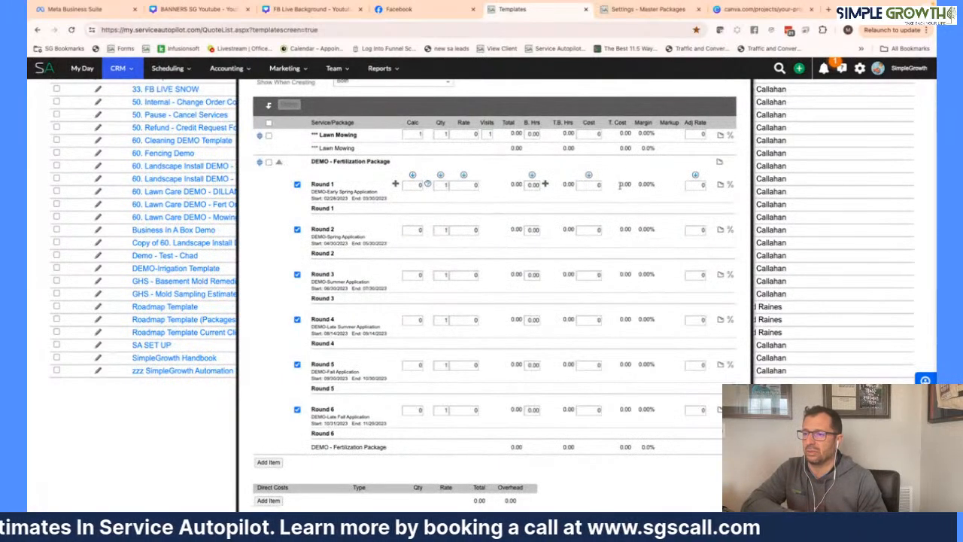
click(720, 185)
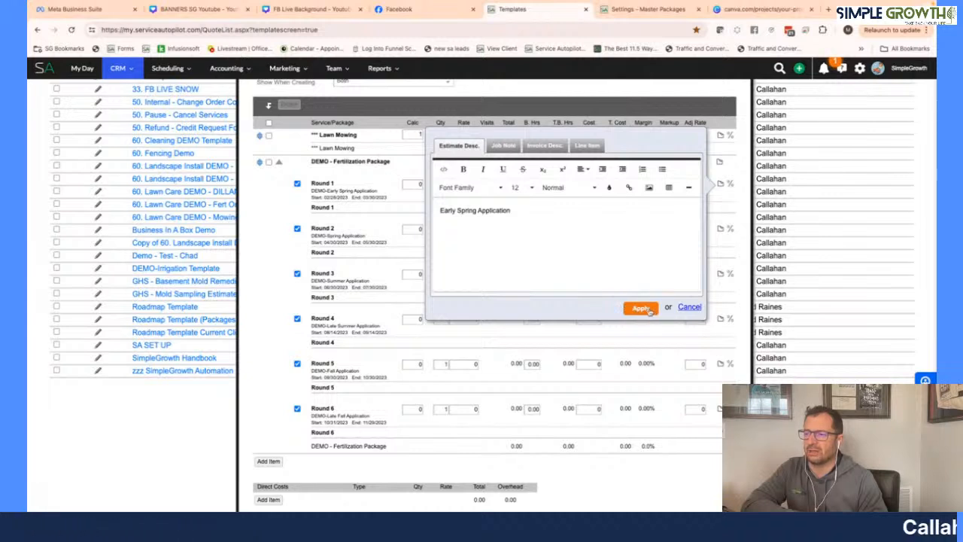
click(691, 308)
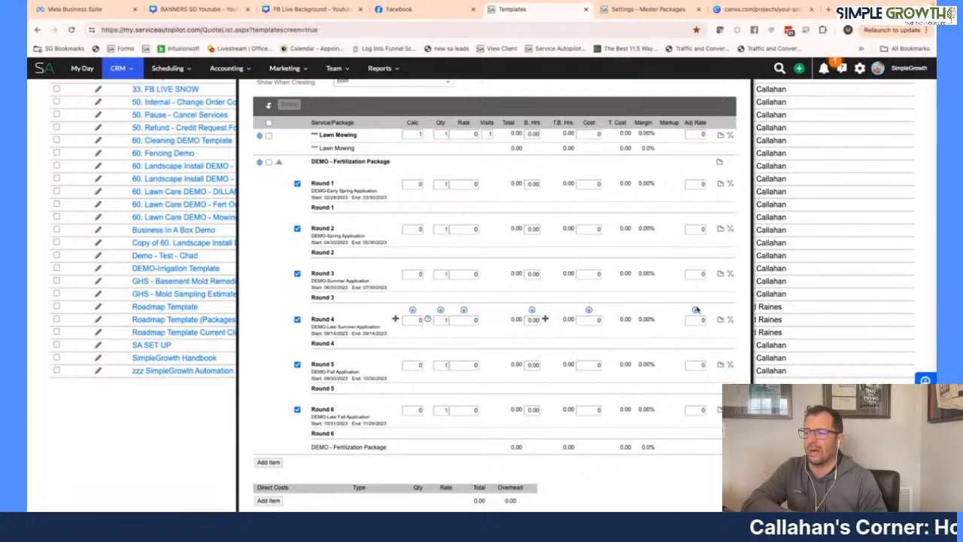
scroll(696, 308, up, 3)
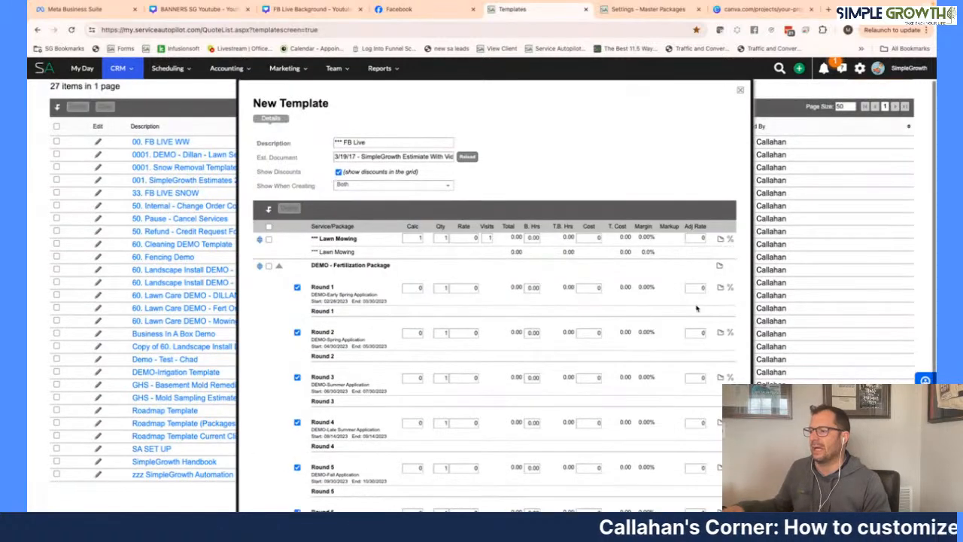
scroll(696, 309, down, 4)
click(499, 484)
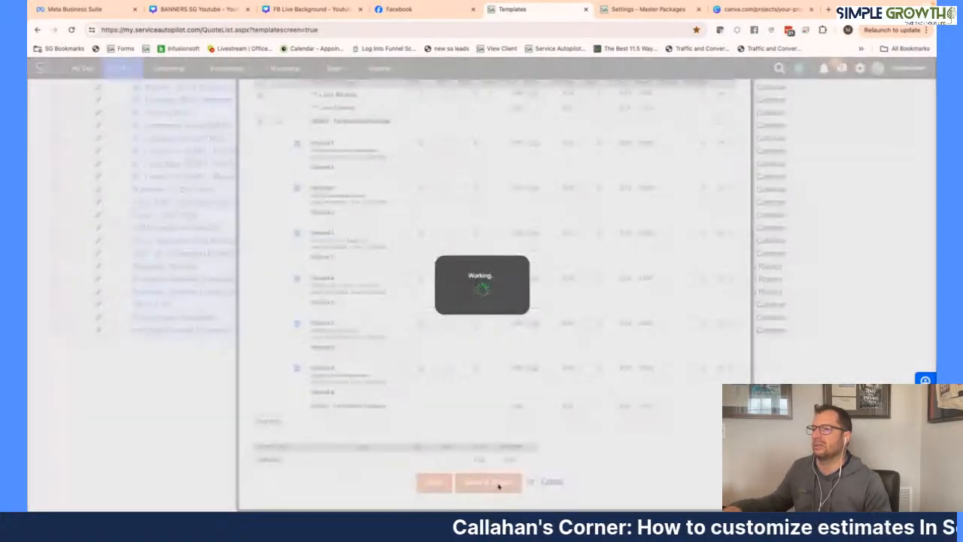
- Start adding a new lead and fill in the lead's first and last name, e-mail and service address
mouse_move(799, 68)
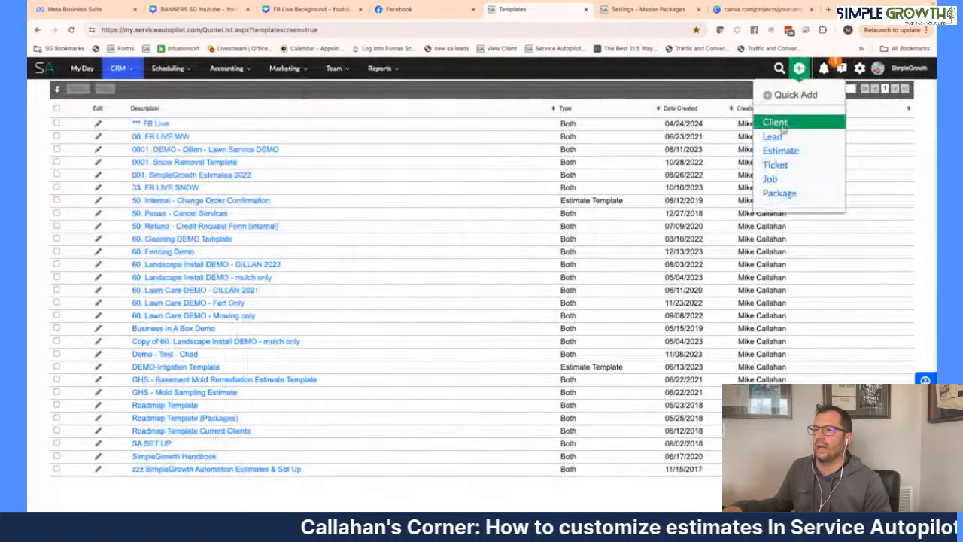
click(775, 137)
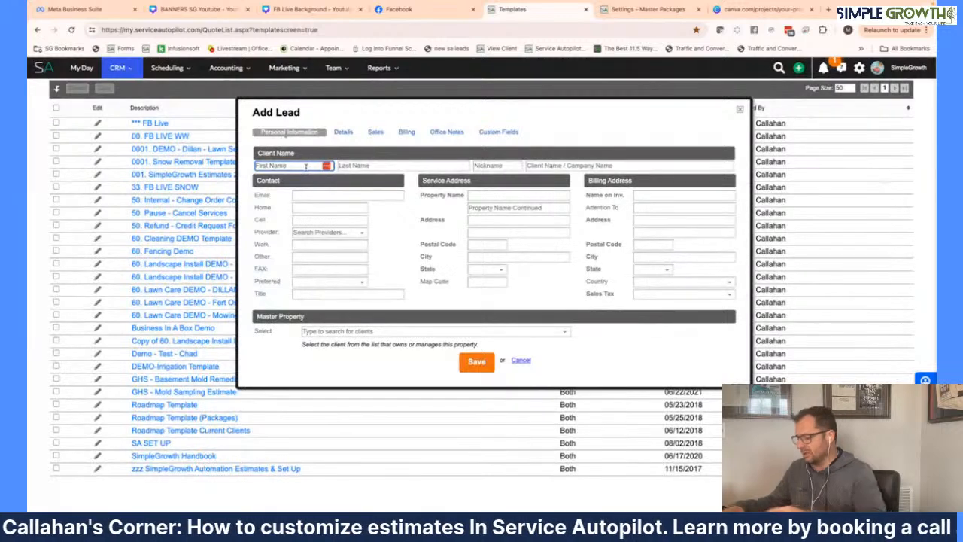
text(Test)
key(Tab)
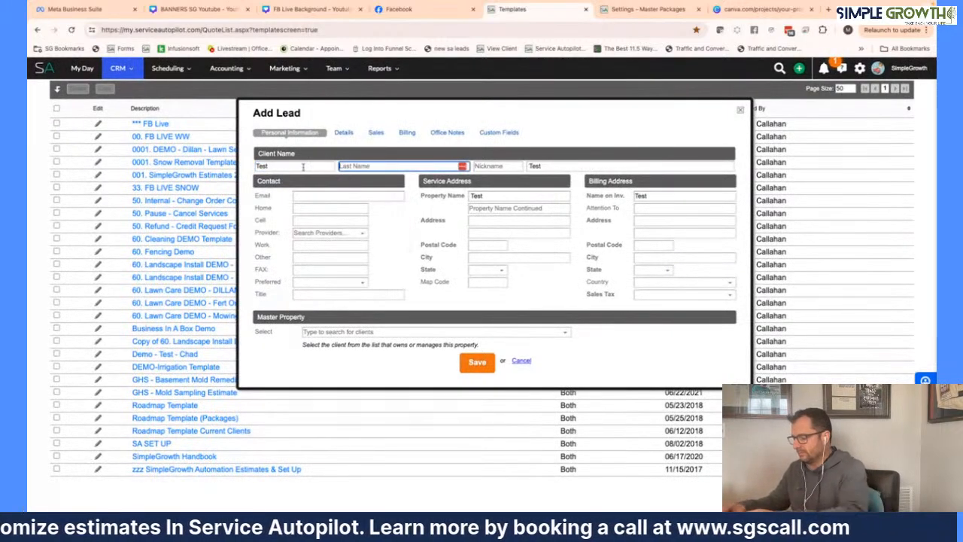
text(test)
click(401, 189)
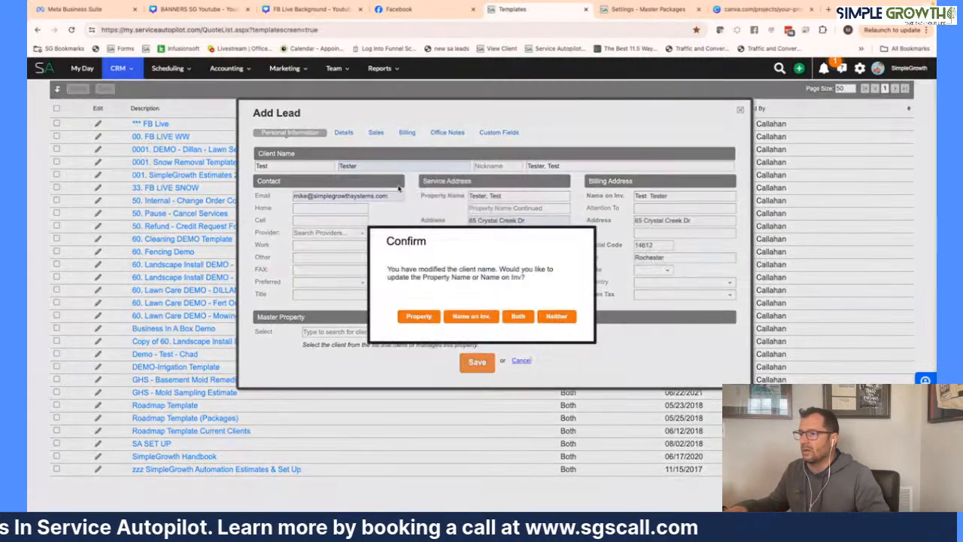
- Update both the Property Name and the Name on Inv. to match the client name, and save the lead
click(472, 318)
click(543, 341)
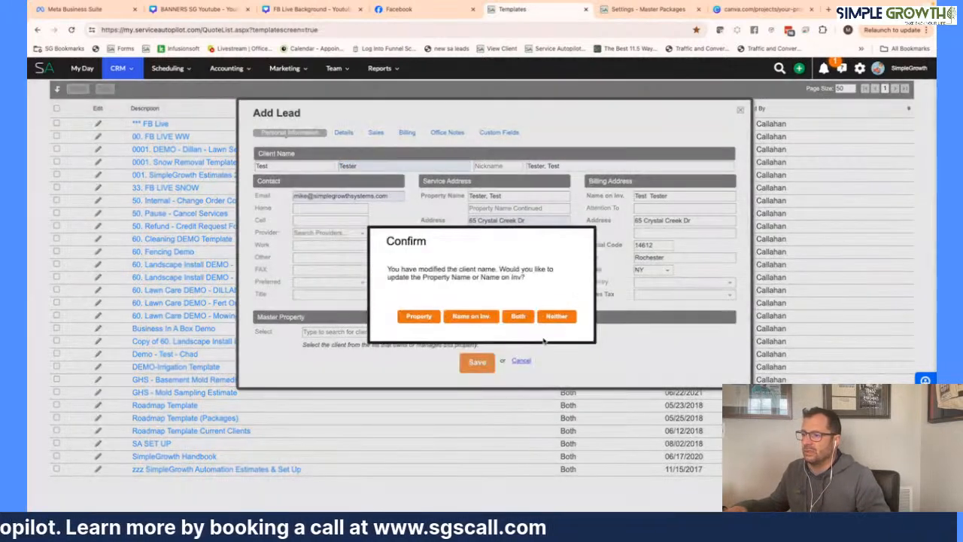
click(520, 317)
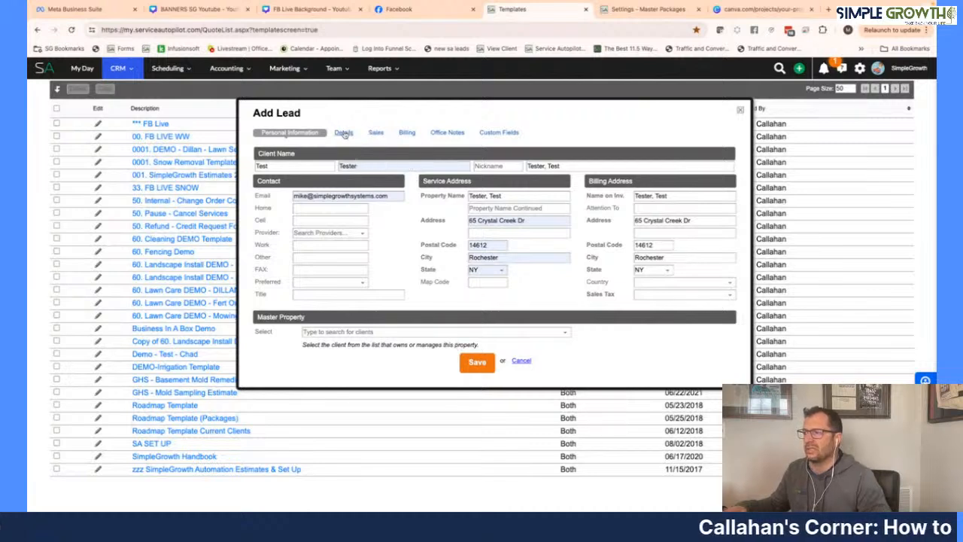
click(481, 363)
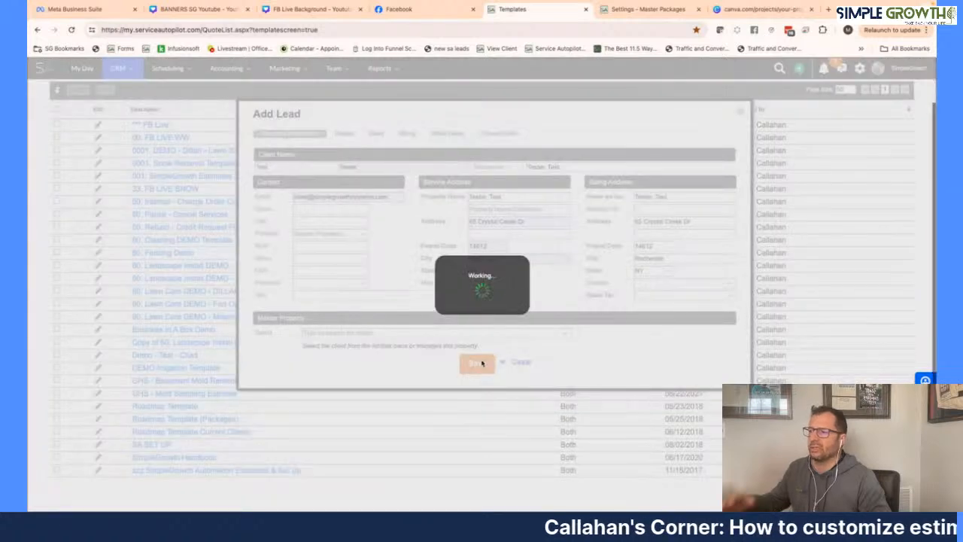
click(586, 435)
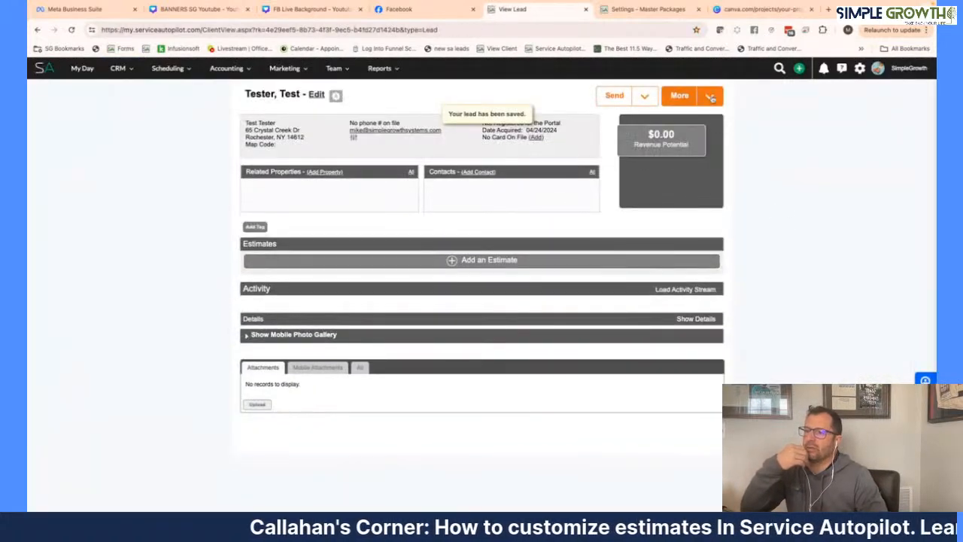
- Open the property measurements map for the lead and view it in Satellite mode
click(709, 96)
click(686, 170)
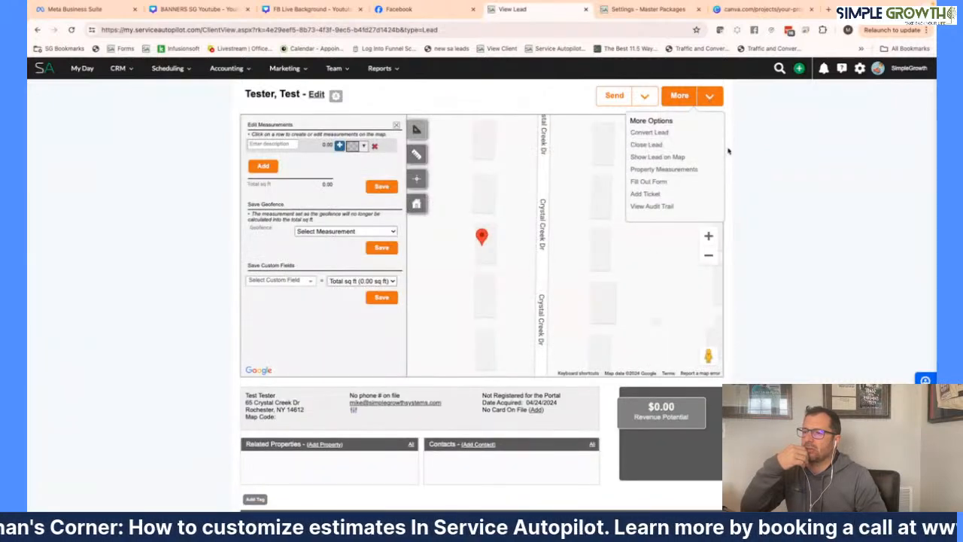
click(695, 167)
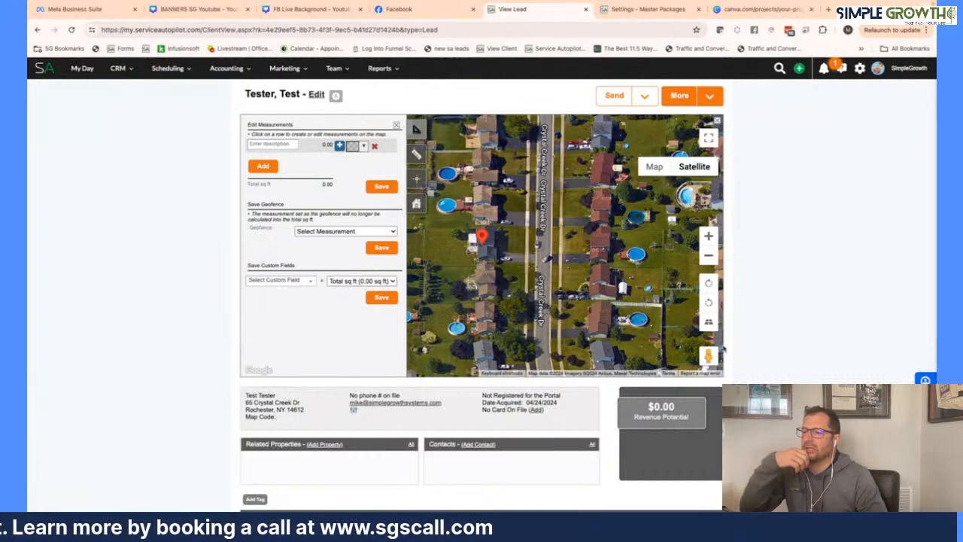
- Add an estimate to the lead and load the "*** FB Live" template into it
scroll(728, 345, down, 3)
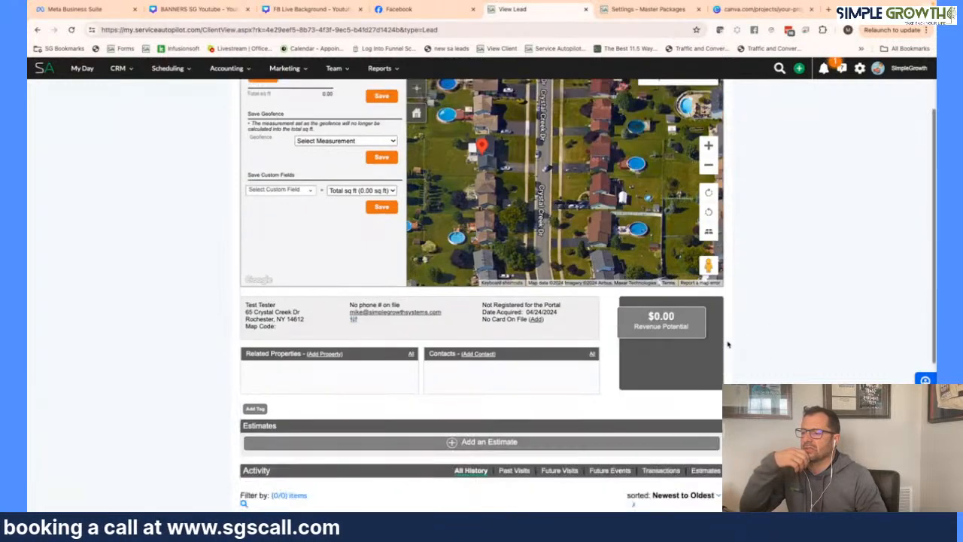
click(500, 397)
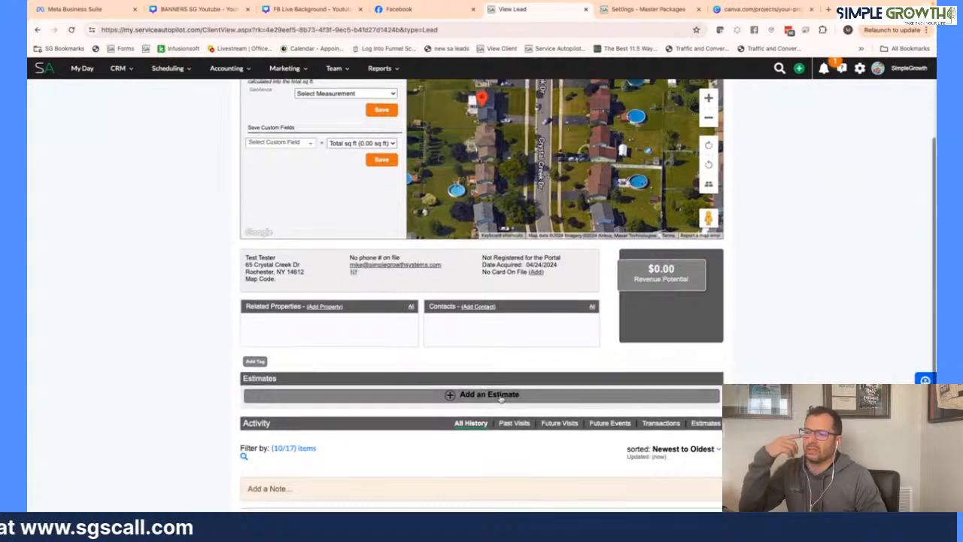
click(292, 339)
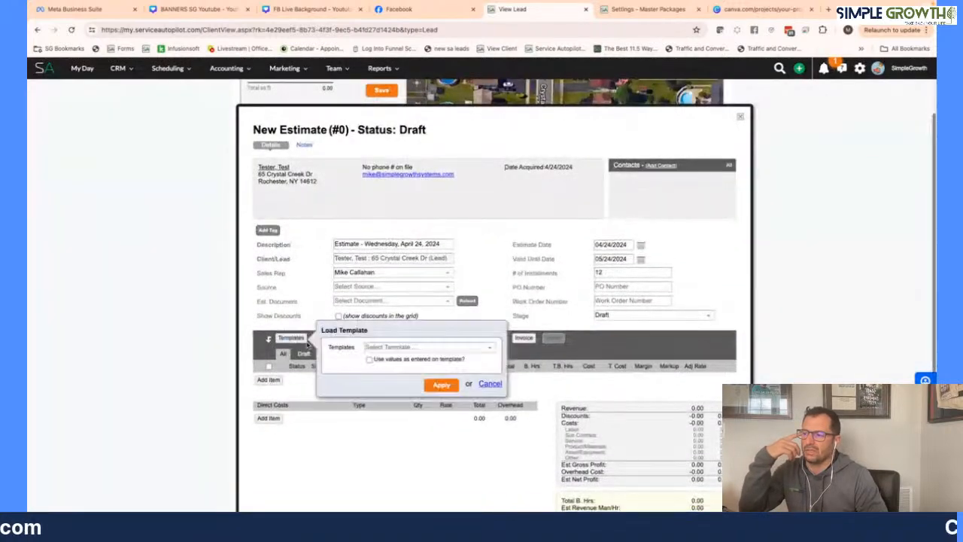
click(397, 345)
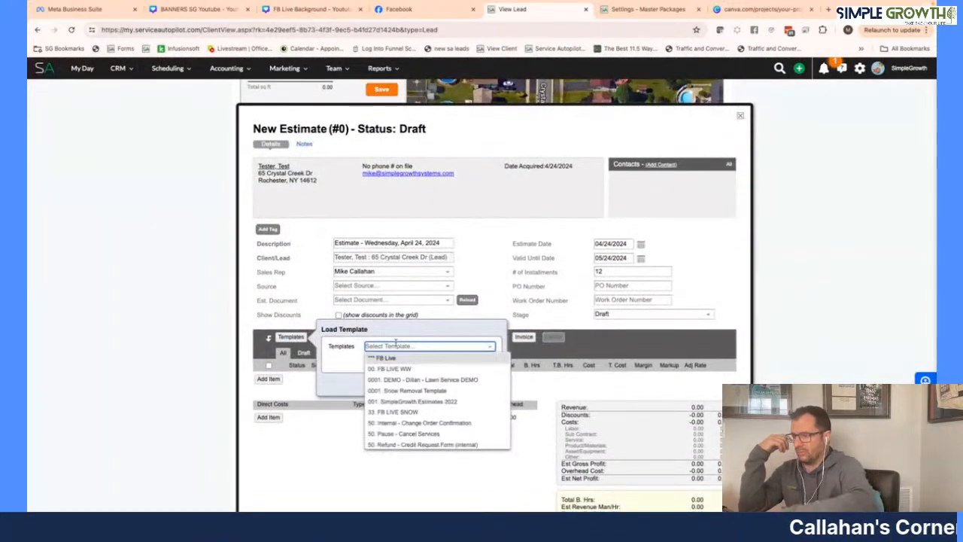
text(**)
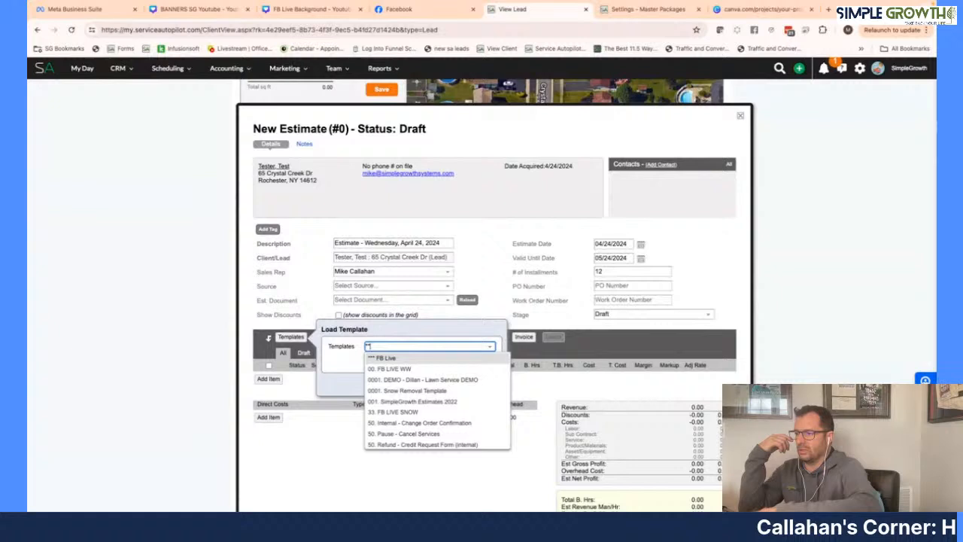
click(391, 358)
click(438, 384)
- Set the "*** Lawn Mowing" line to a rate of 65, 0.50 budgeted hours and a cost of 41
scroll(435, 382, down, 1)
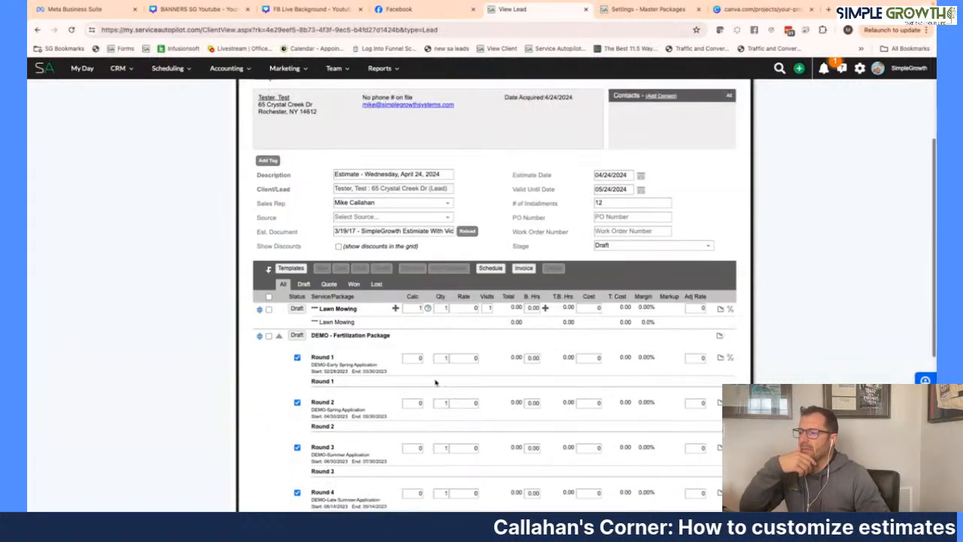
scroll(435, 383, down, 1)
click(477, 265)
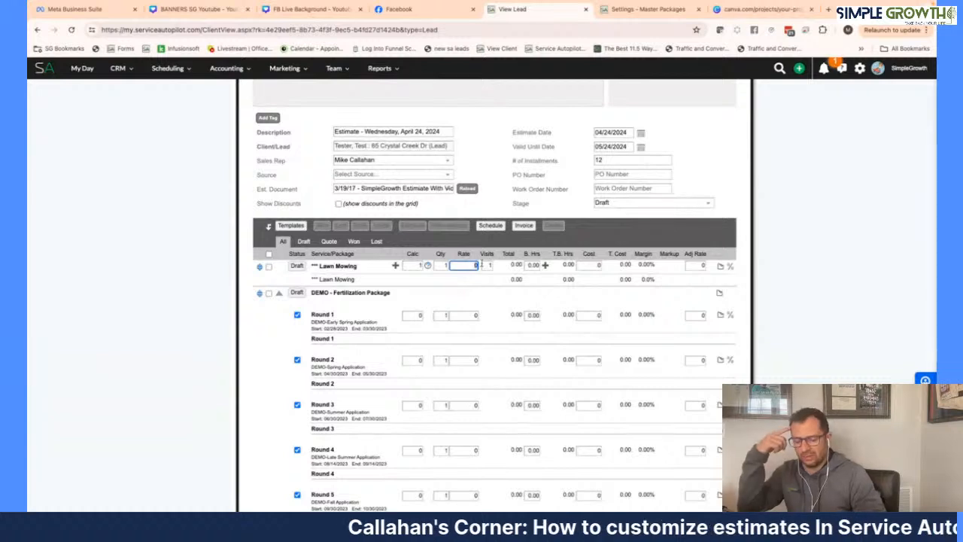
text(65)
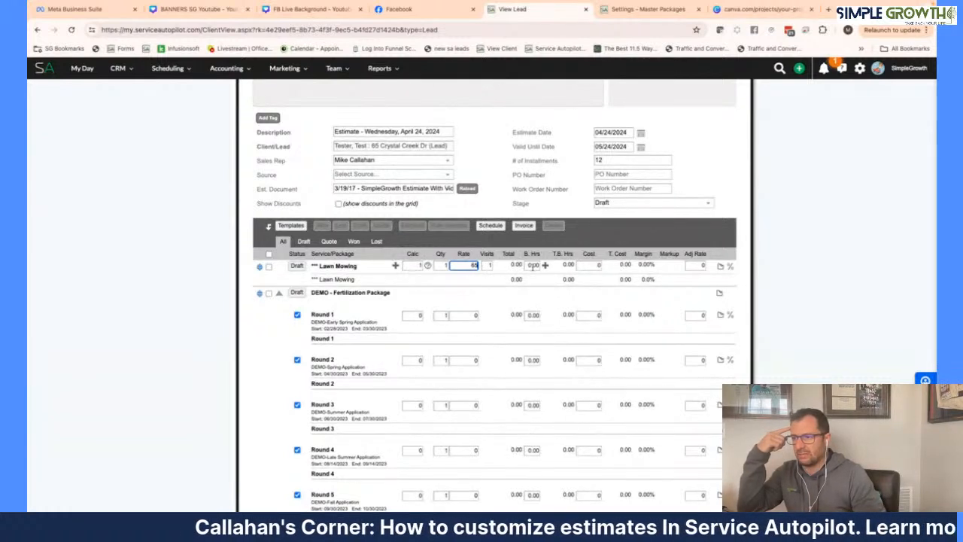
click(534, 266)
text(.5)
click(583, 265)
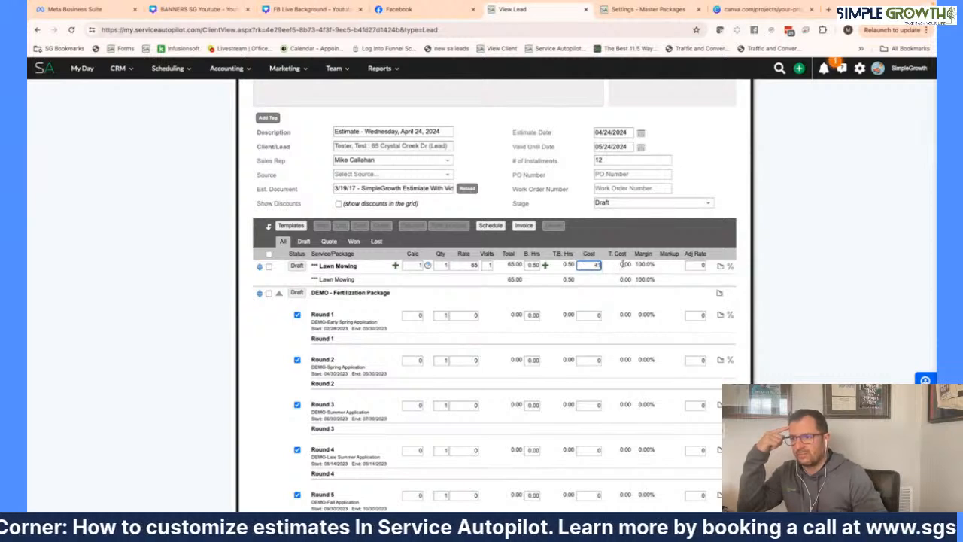
click(621, 264)
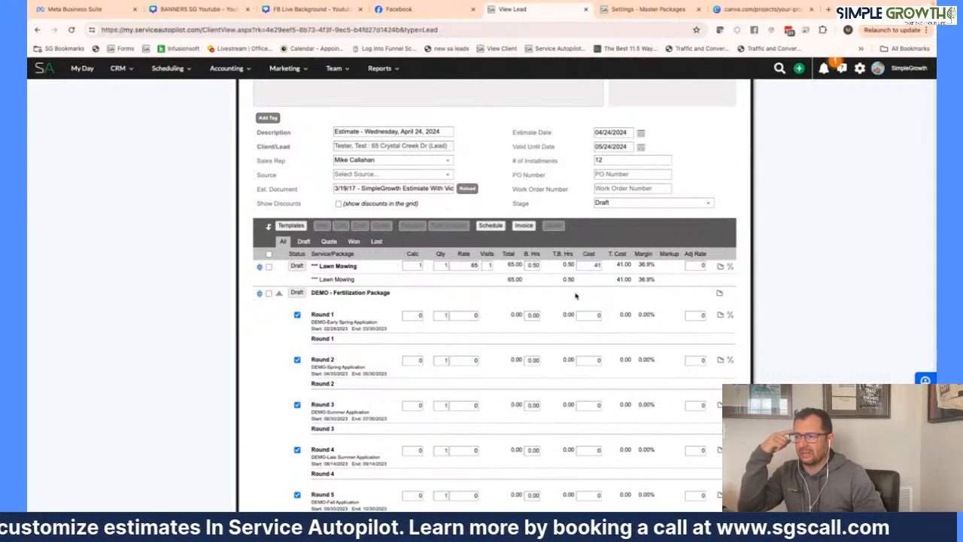
- Set Round 1's Calc value to 8000, copy it down to all fertilization rounds, and check Round 1's estimate description
click(449, 316)
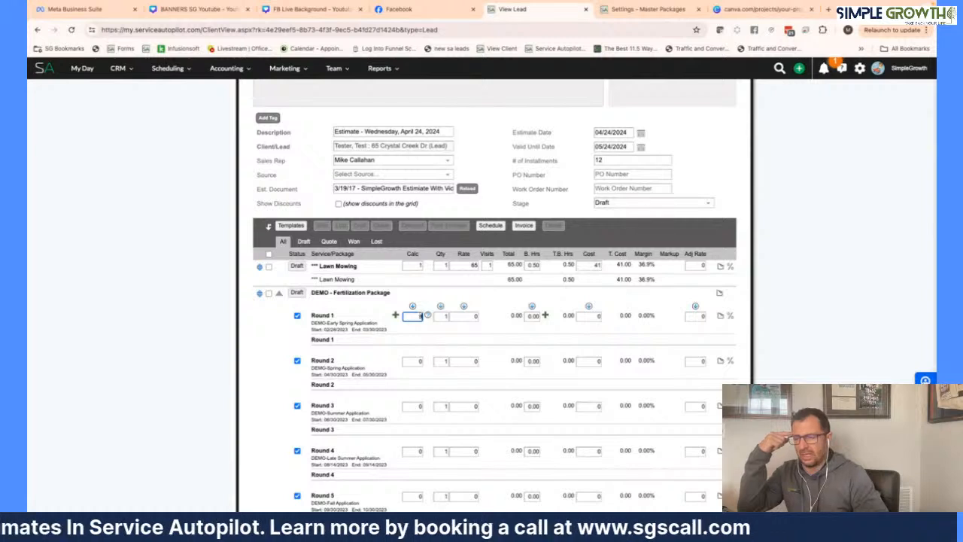
click(412, 307)
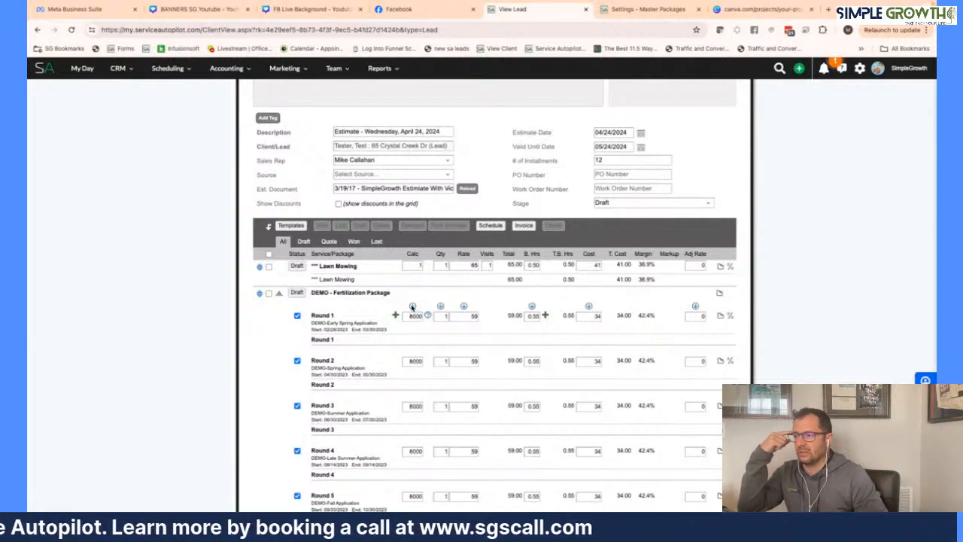
scroll(453, 333, down, 1)
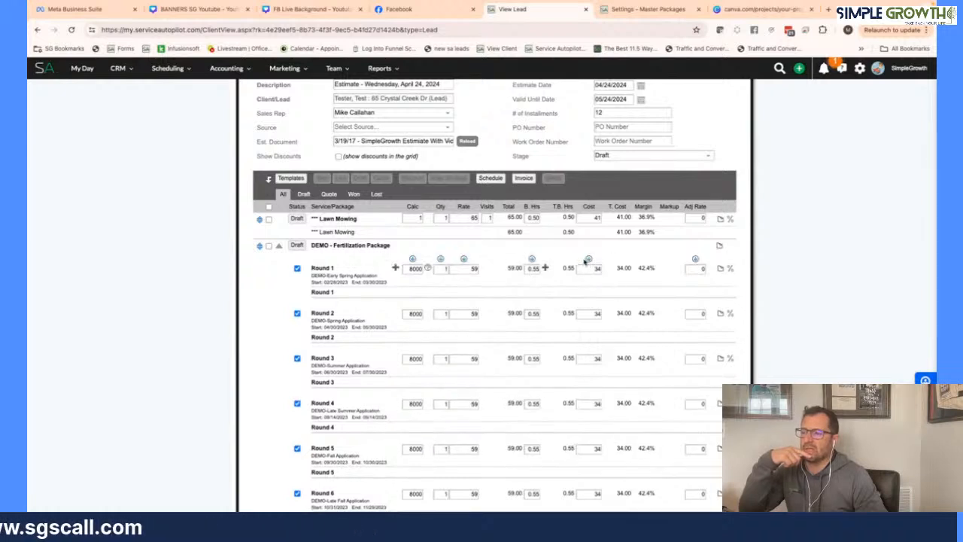
click(720, 269)
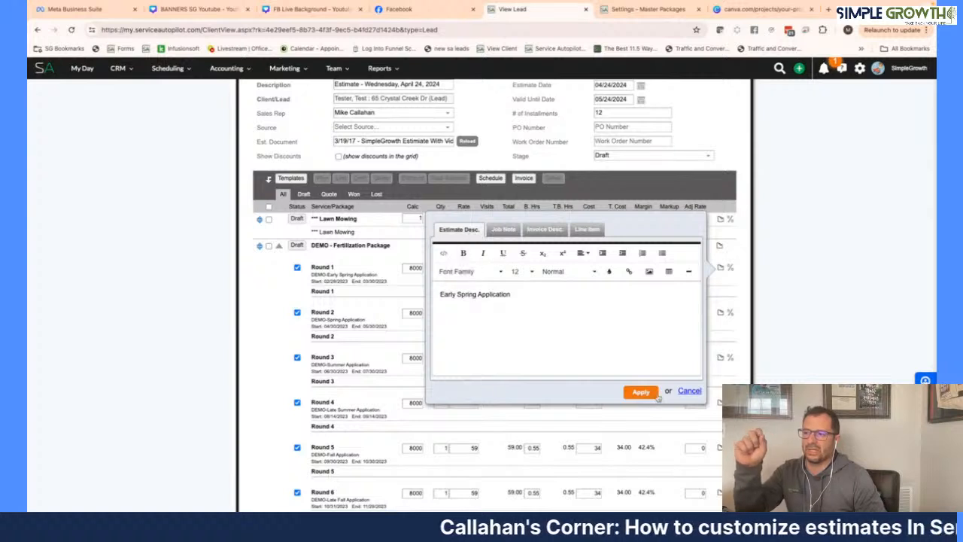
click(689, 391)
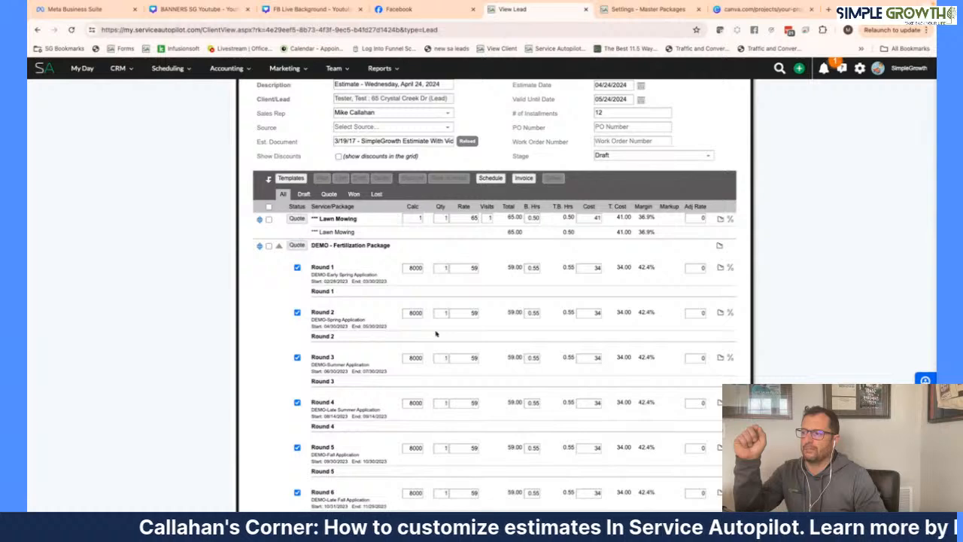
- Save the estimate and open its PDF preview without setting the stage to sent
scroll(436, 334, down, 3)
click(435, 484)
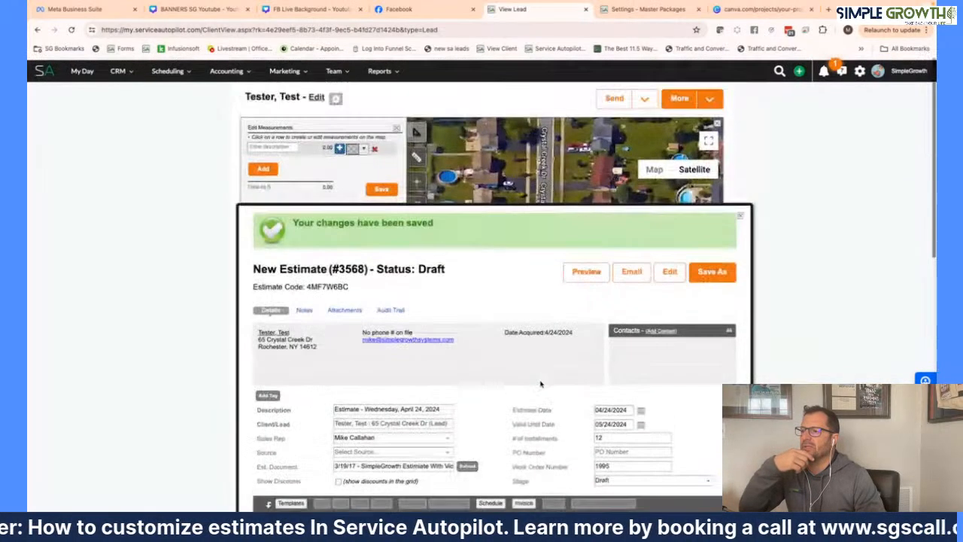
click(585, 276)
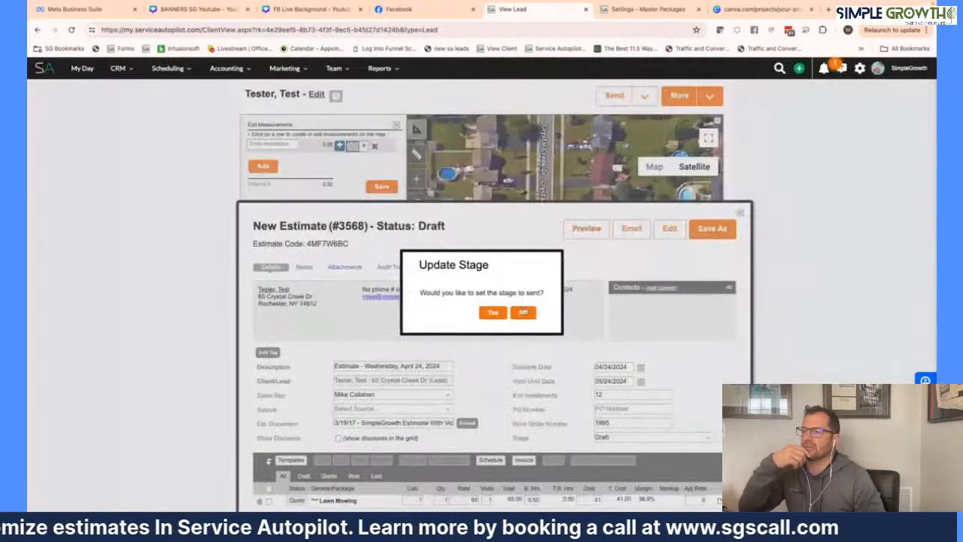
click(524, 313)
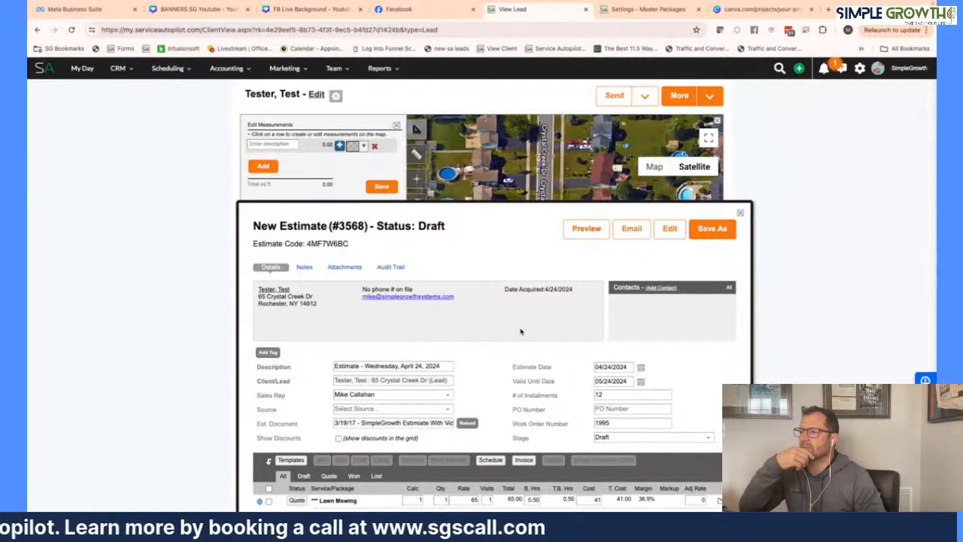
click(586, 229)
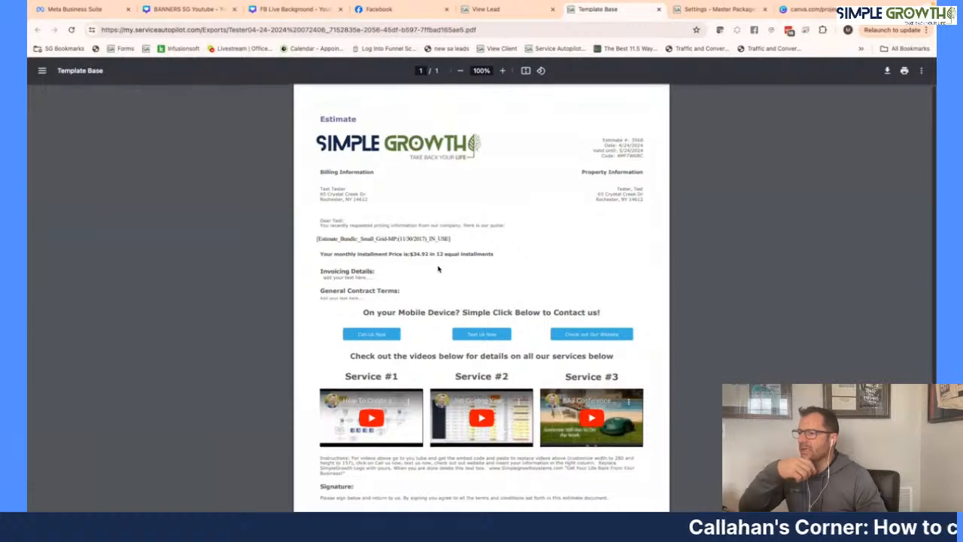
- Enlarge the estimate preview to 175%, examine the estimate bundle line below the quote greeting, and close the preview
scroll(437, 265, down, 1)
click(502, 70)
click(502, 70)
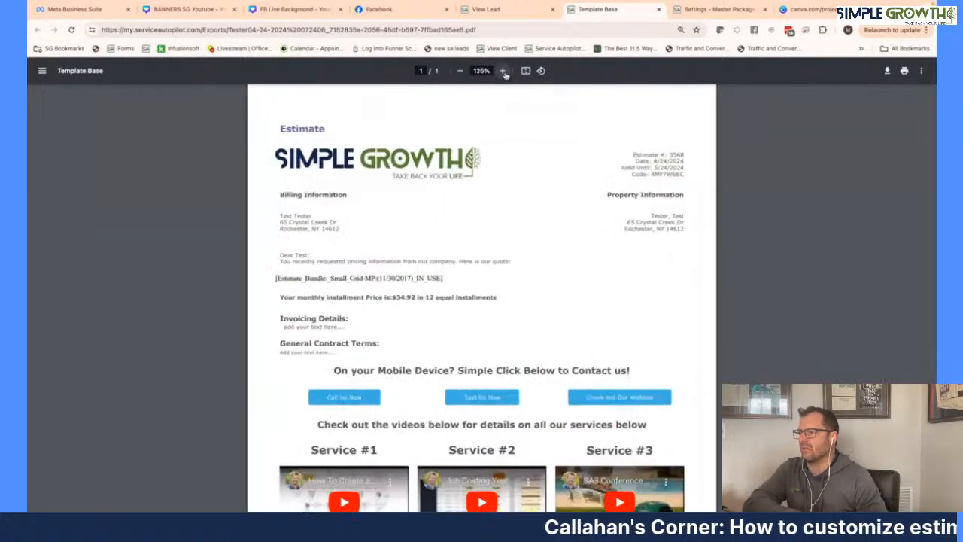
click(503, 69)
click(502, 70)
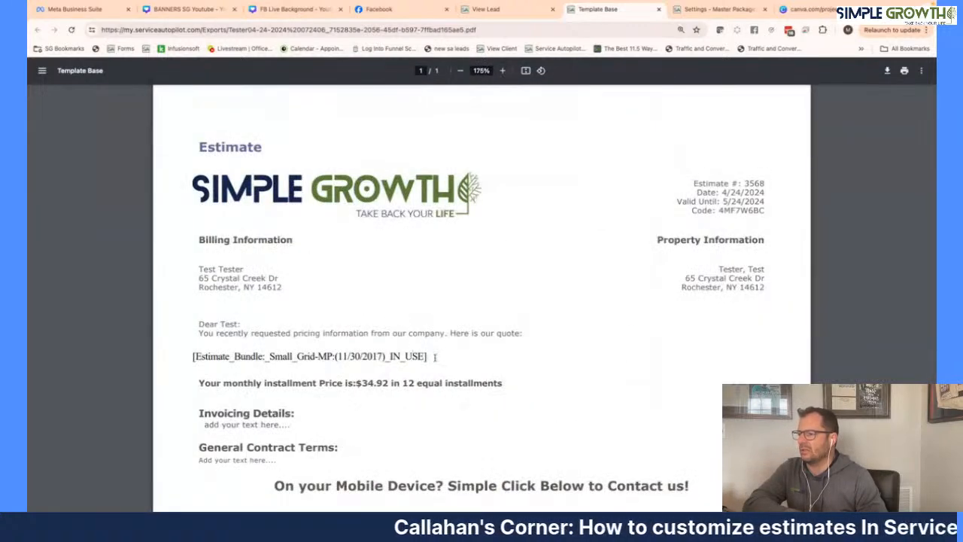
drag(435, 357, 184, 357)
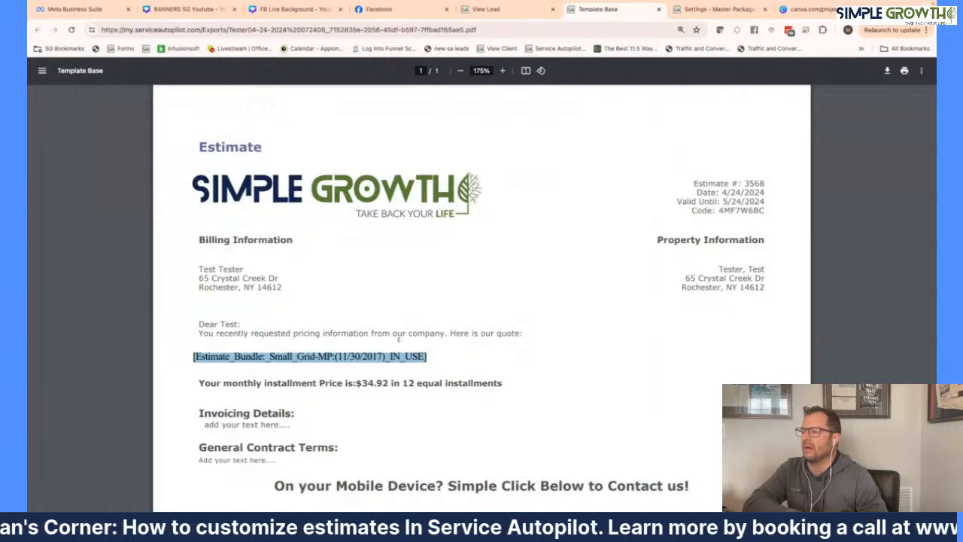
click(516, 15)
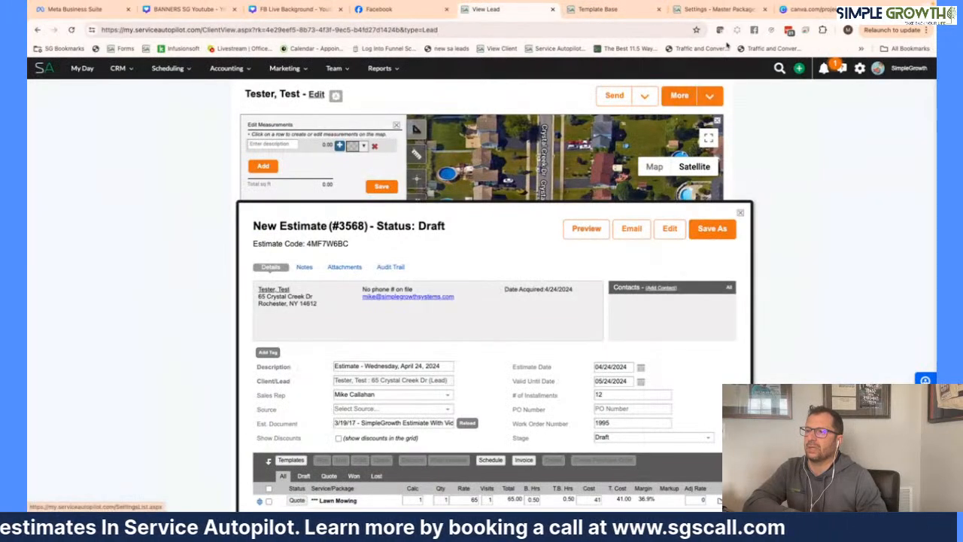
key(ctrl+Tab)
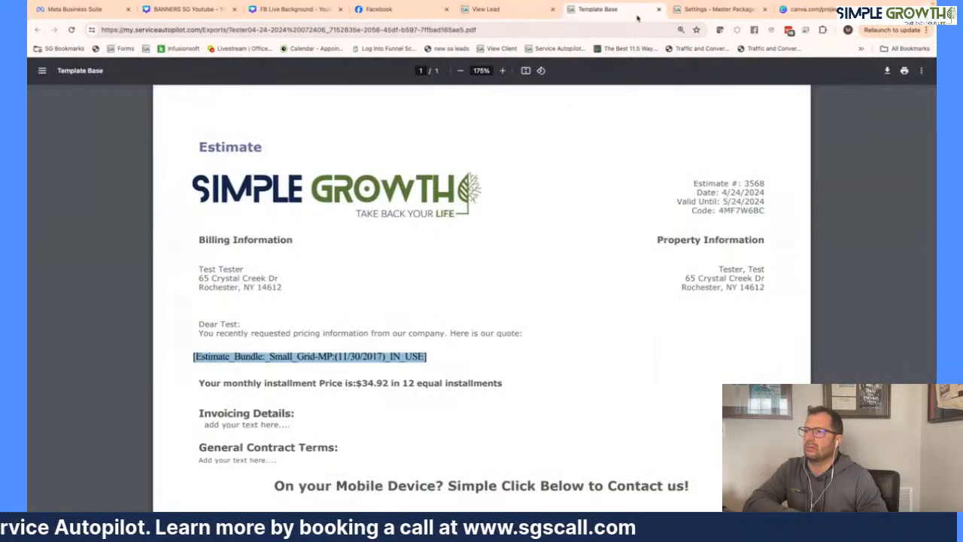
click(659, 9)
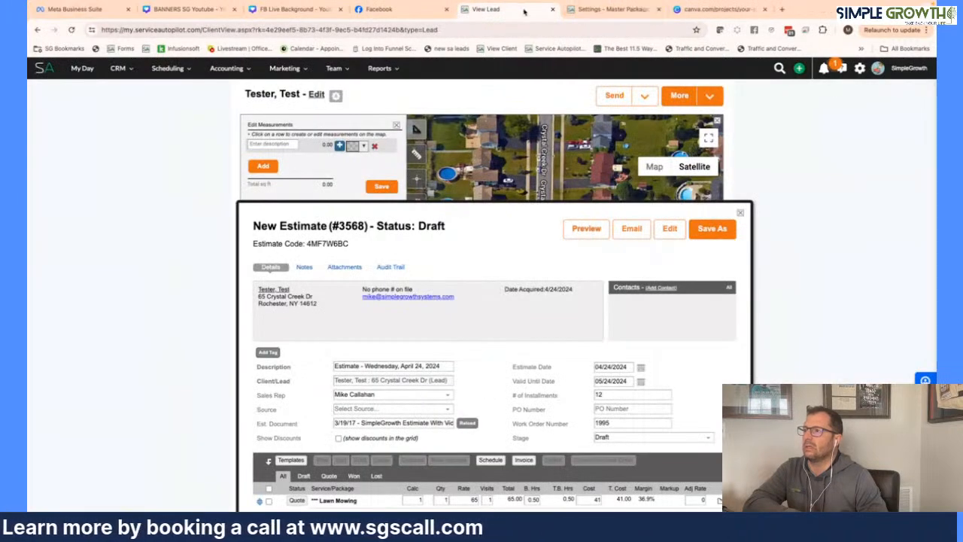
- Search the settings for "doc" and open the Documents list
click(611, 12)
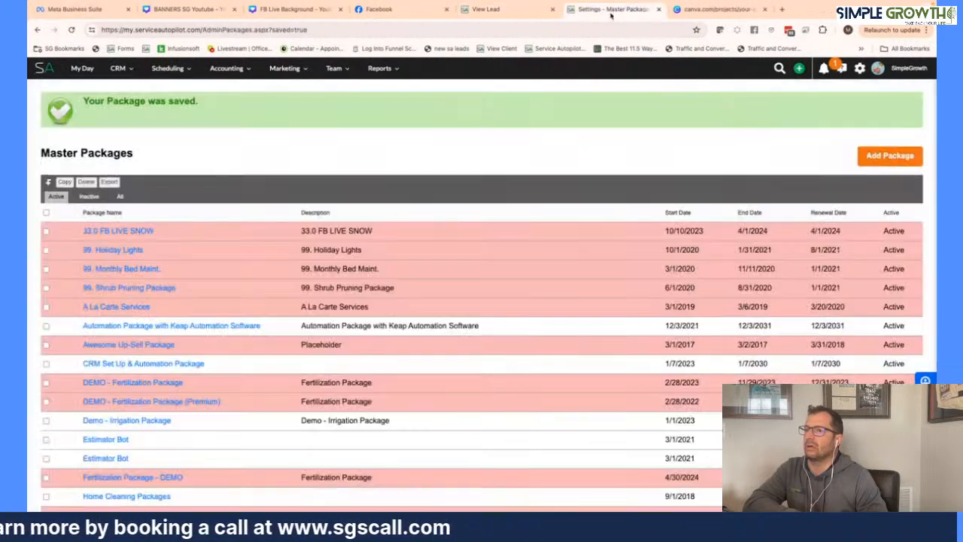
click(858, 68)
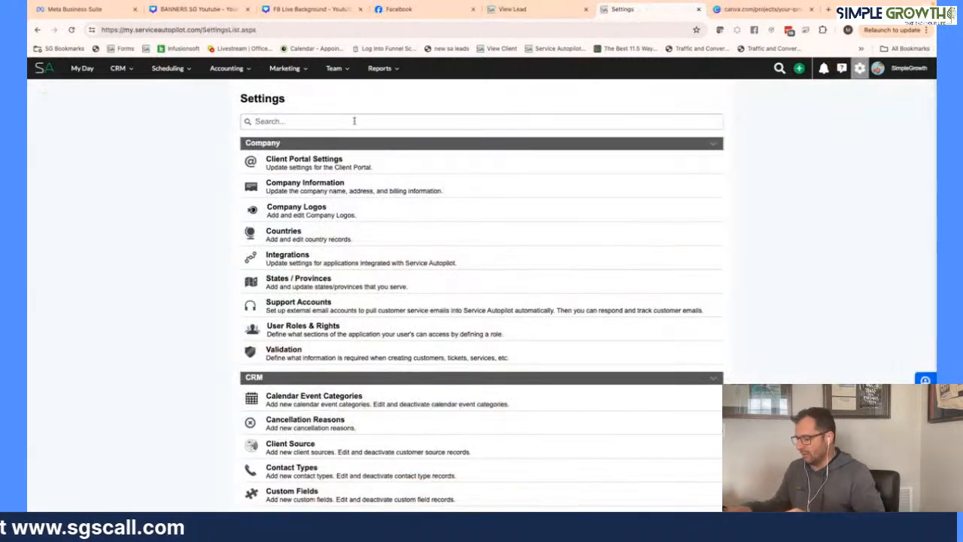
click(354, 120)
text(doc)
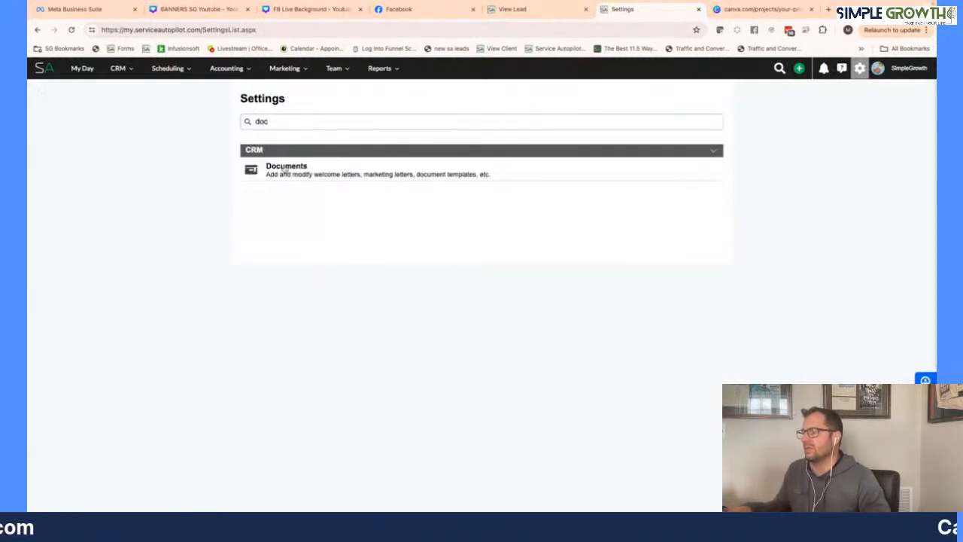
click(286, 169)
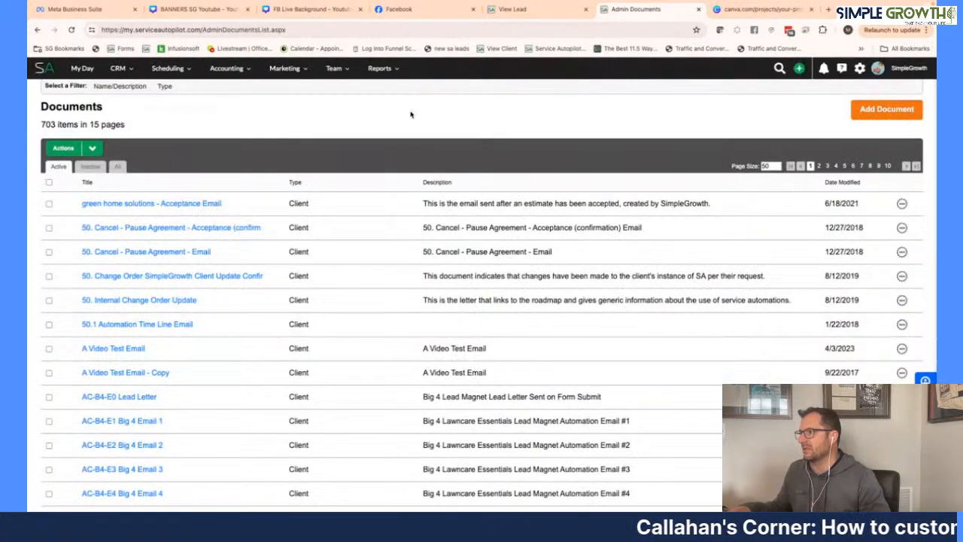
- Add Name/Description and Type filters to the Documents list and set the type to Estimate
click(119, 86)
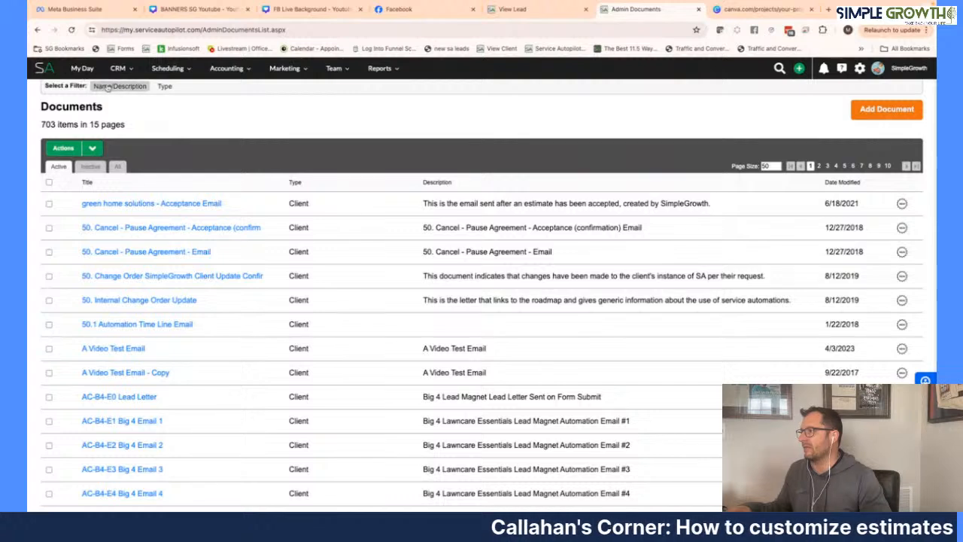
click(145, 100)
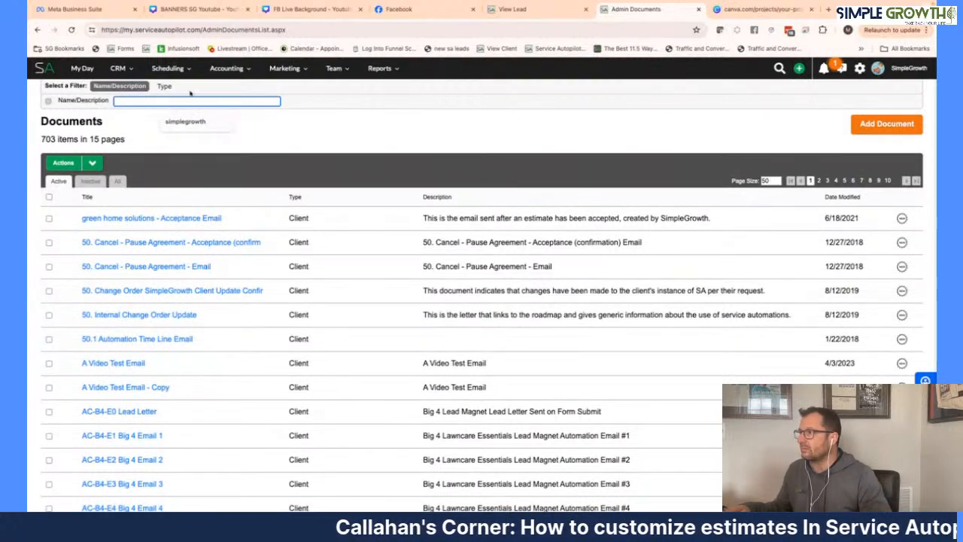
click(164, 85)
click(161, 100)
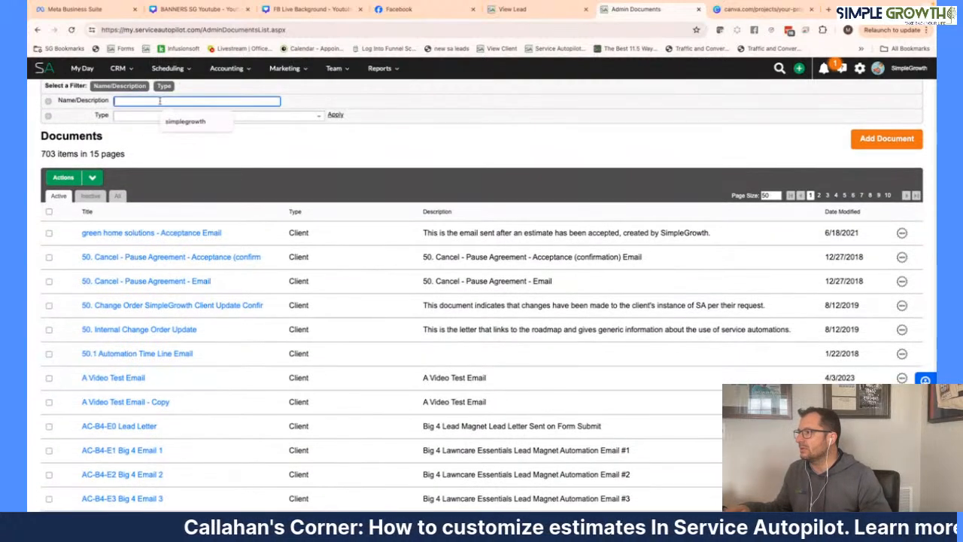
click(124, 116)
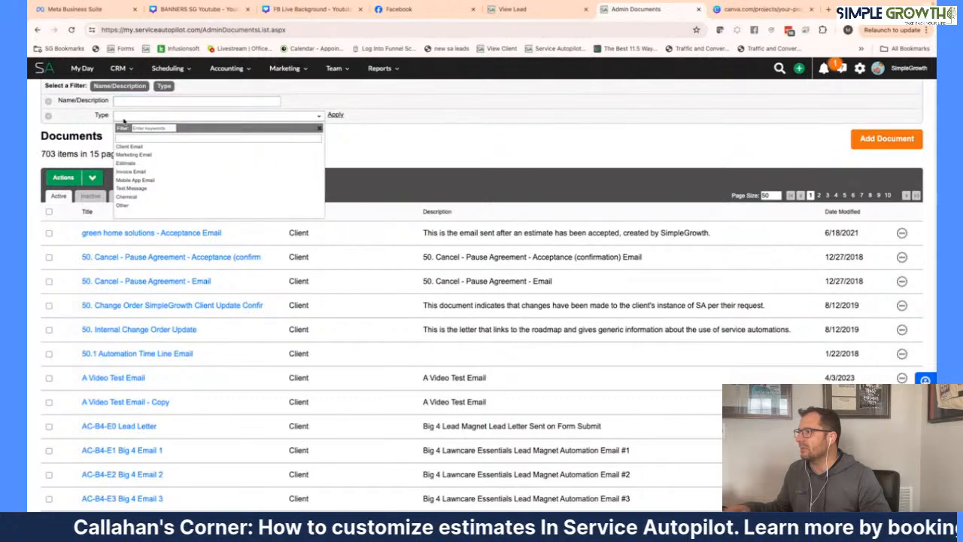
click(134, 163)
- Filter the estimate documents by the name "***"
click(141, 100)
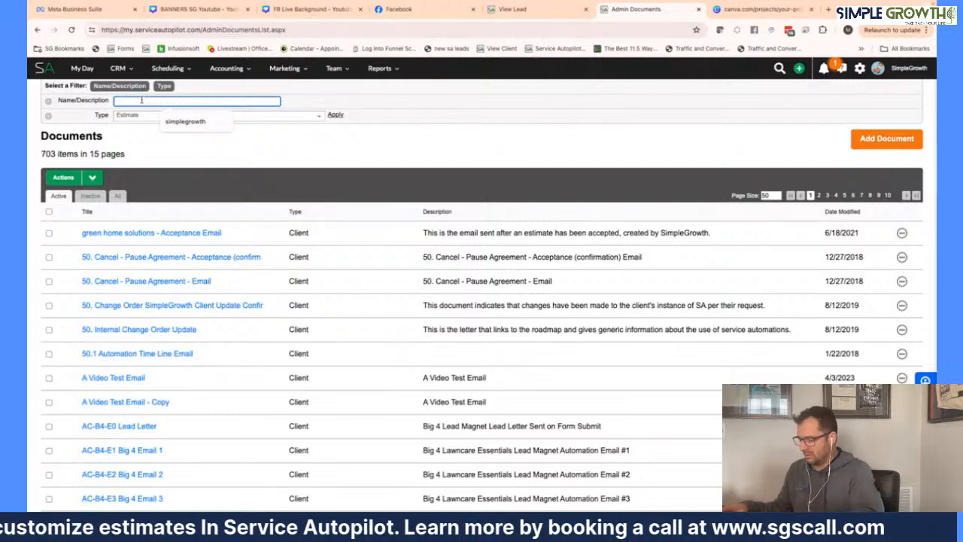
text(***)
key(Return)
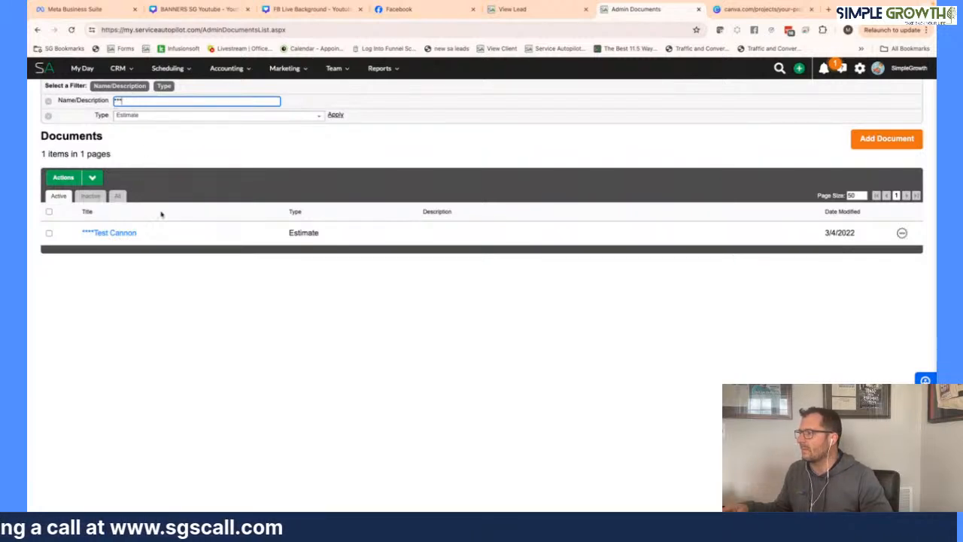
- Check which document the lead's estimate uses and filter the Documents list by the name "with video"
click(519, 9)
scroll(380, 279, down, 5)
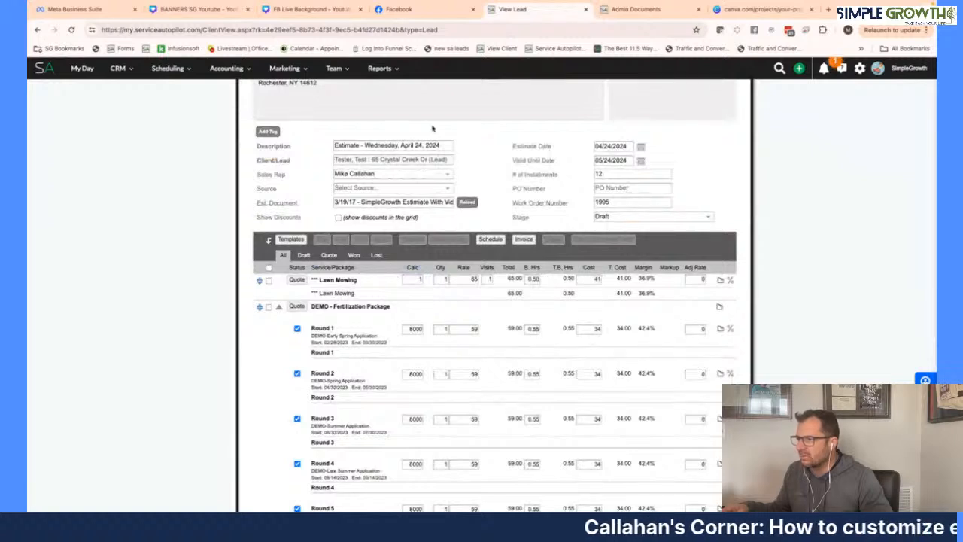
click(635, 9)
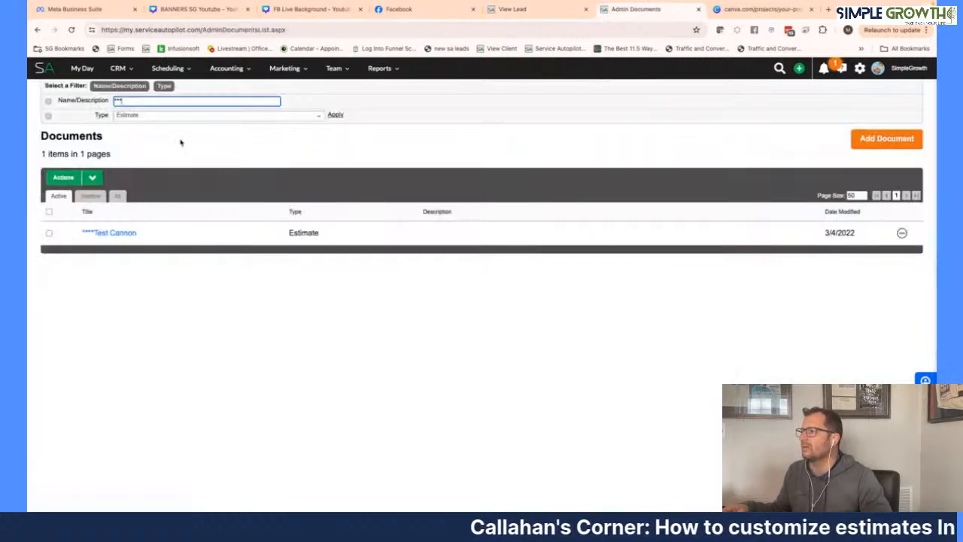
double_click(167, 100)
text(w)
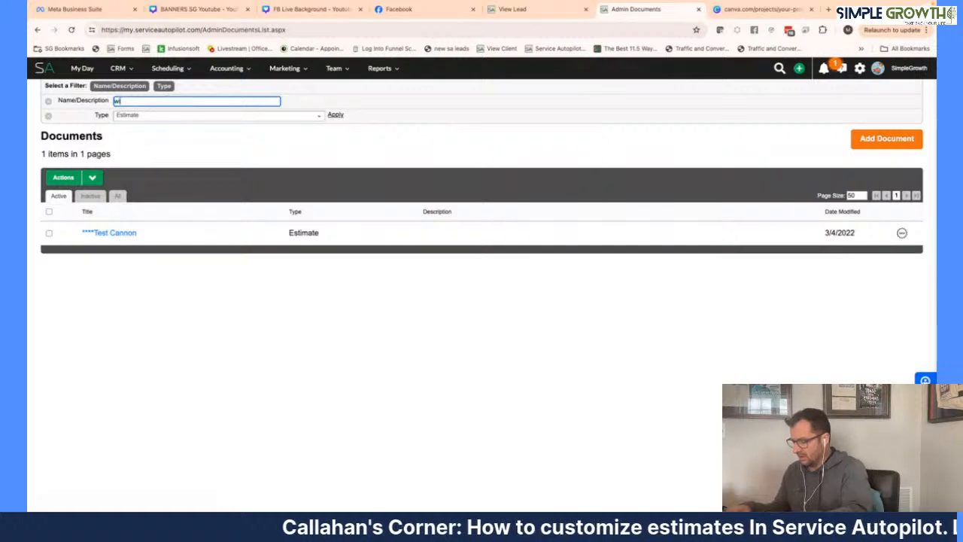
text(ith video)
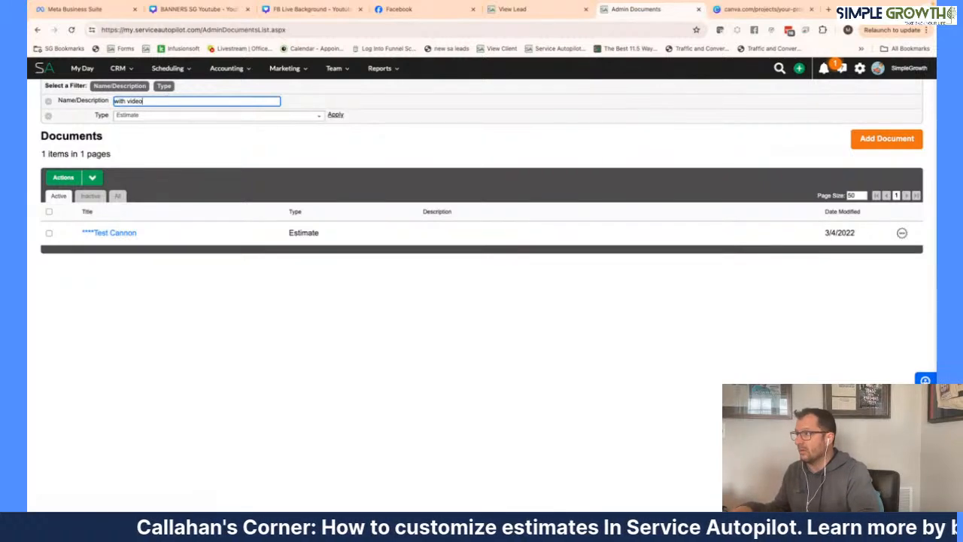
key(Return)
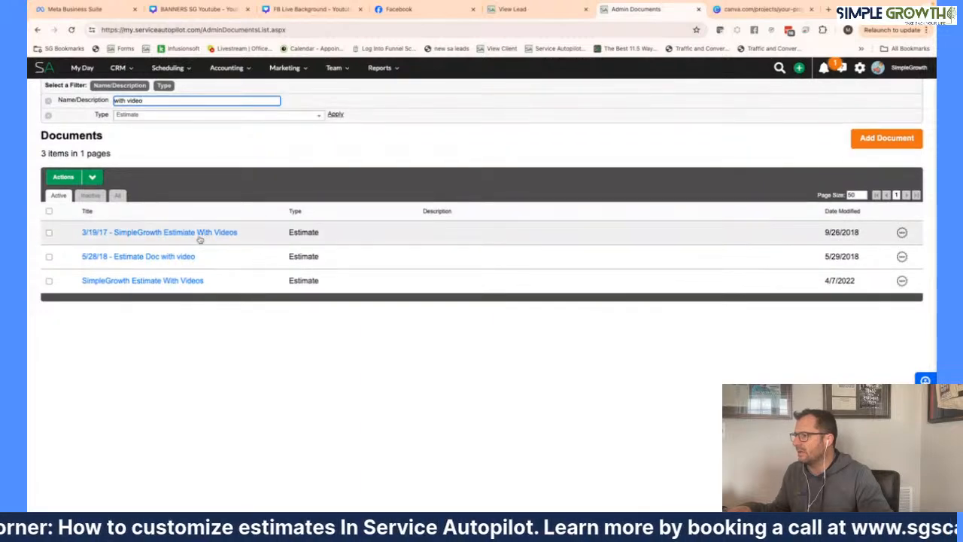
- Open "3/19/17 - SimpleGrowth Estimiate With Videos" for editing and set its dynamic content block to "FB Live Question ***"
click(199, 235)
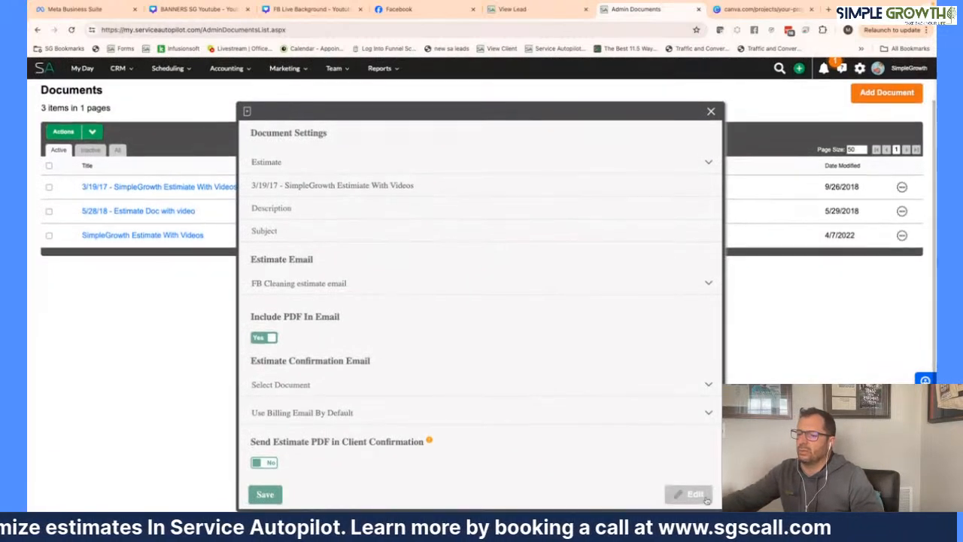
click(675, 493)
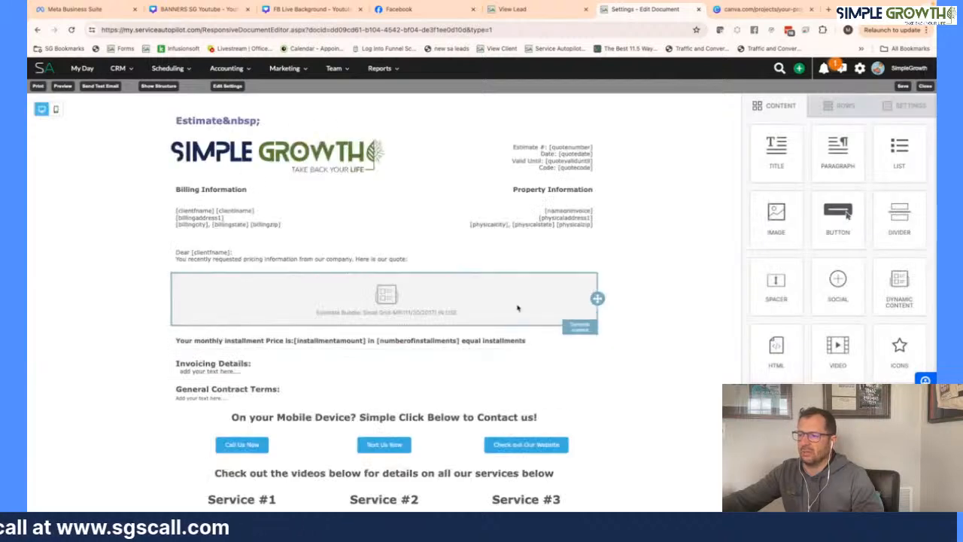
click(514, 309)
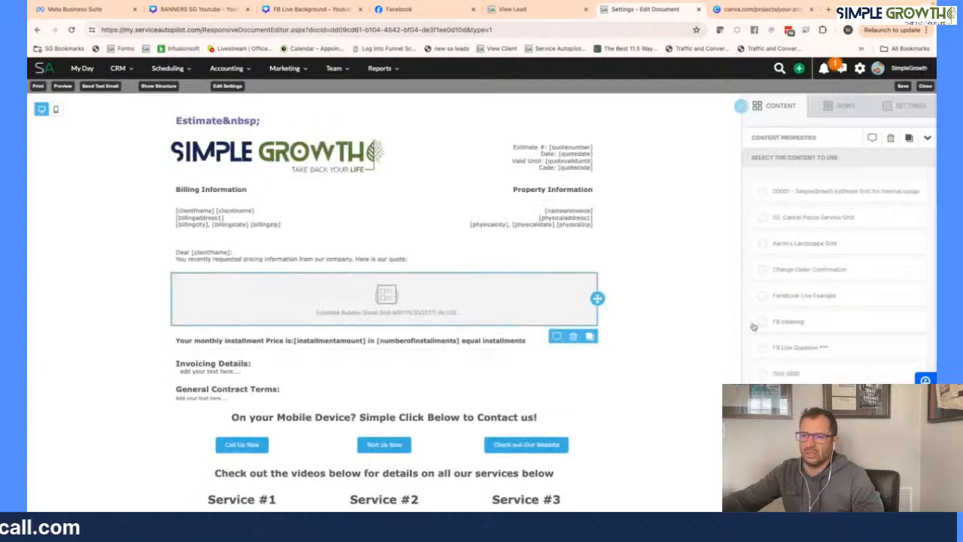
scroll(825, 356, down, 3)
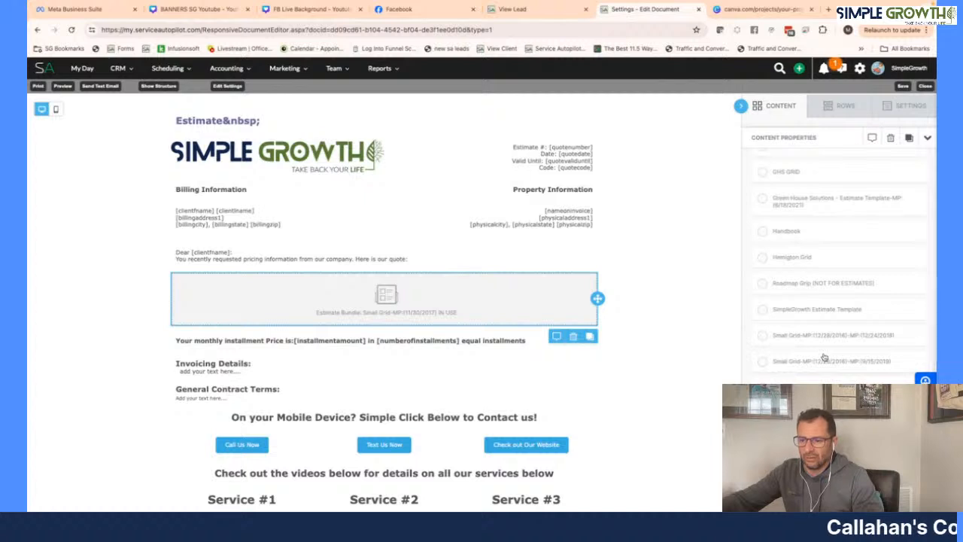
scroll(798, 301, up, 5)
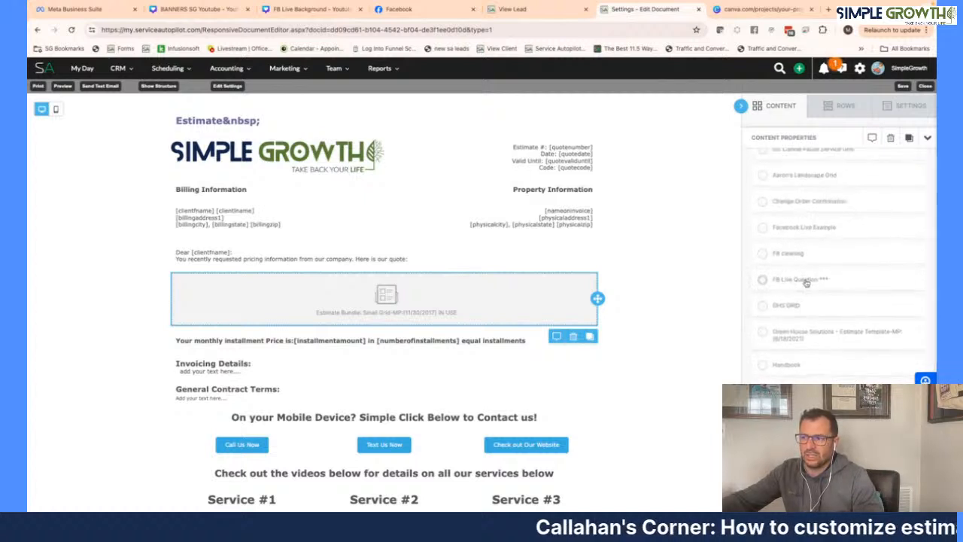
click(802, 278)
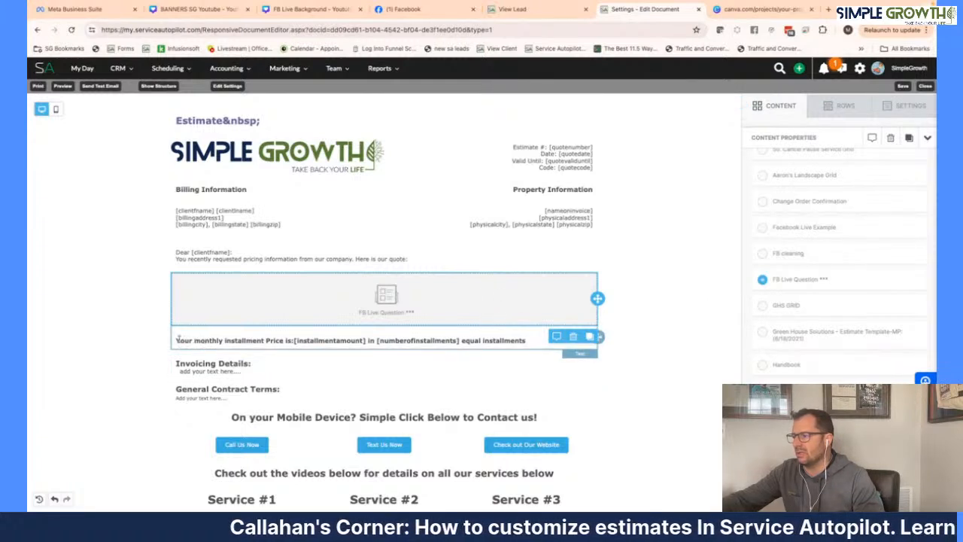
- Delete the monthly installment price text block below the dynamic content and save the document
drag(178, 340, 562, 340)
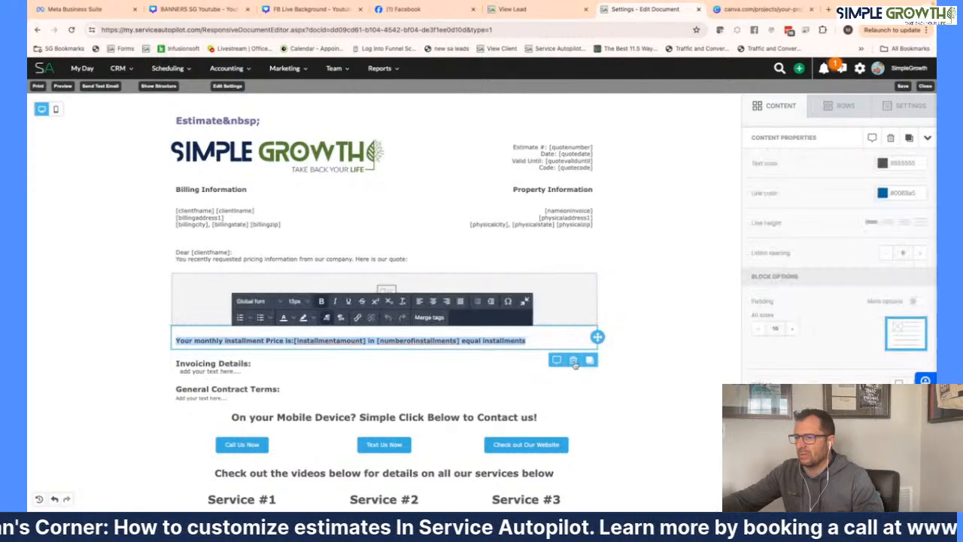
click(573, 360)
scroll(579, 366, down, 2)
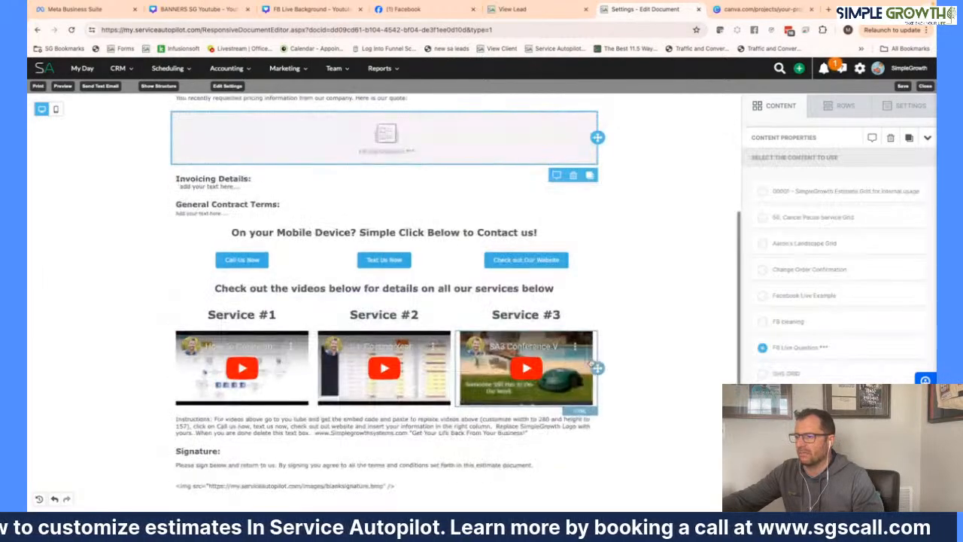
scroll(591, 331, up, 3)
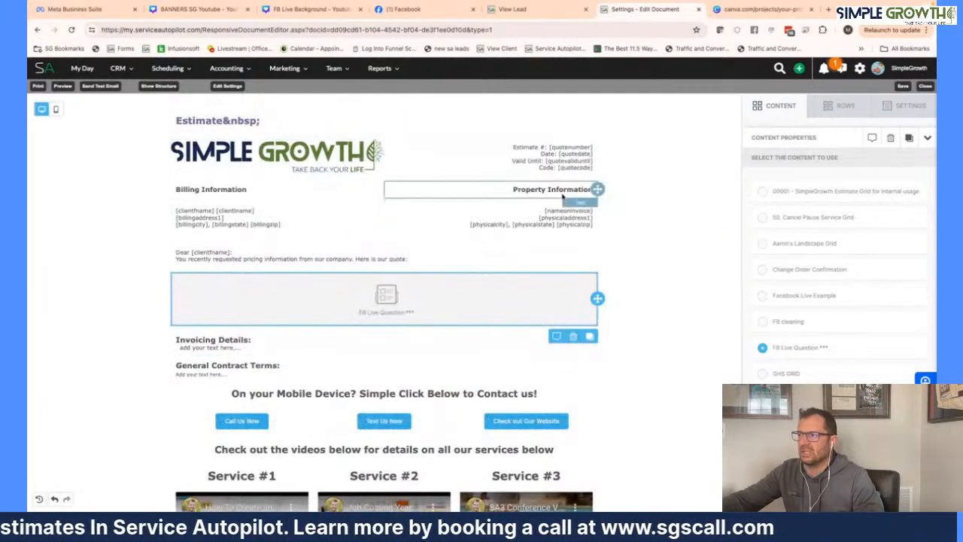
click(903, 86)
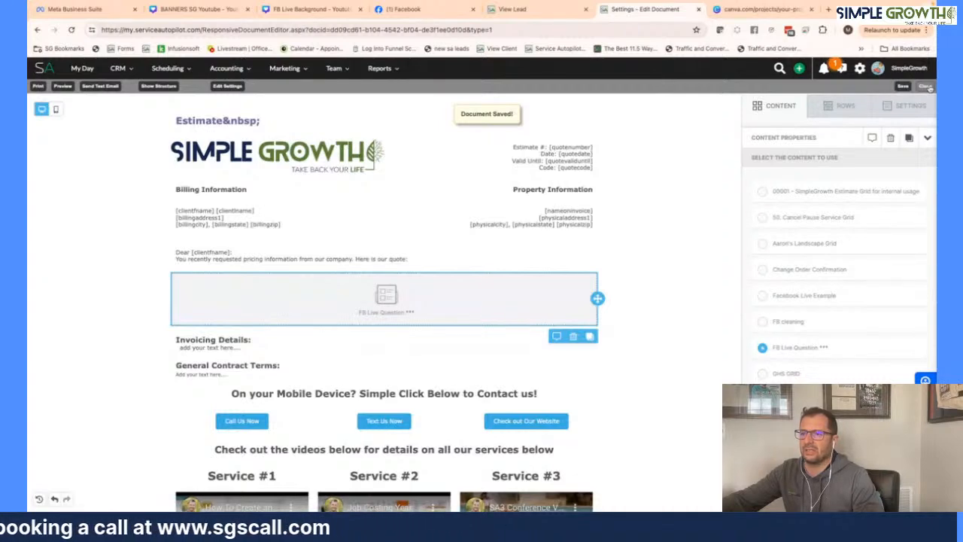
- Save and close the edited document and return to the open estimate on the lead's page
click(904, 88)
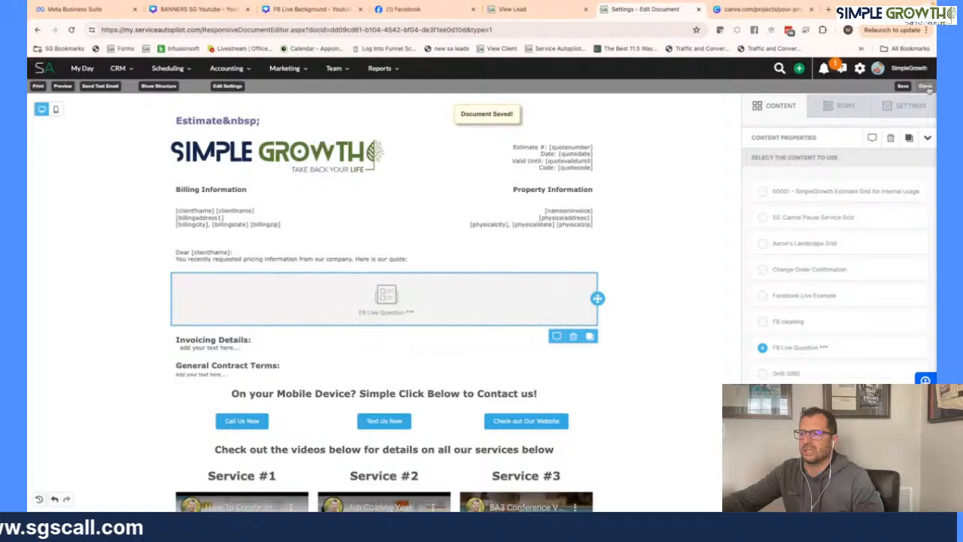
click(925, 87)
click(533, 312)
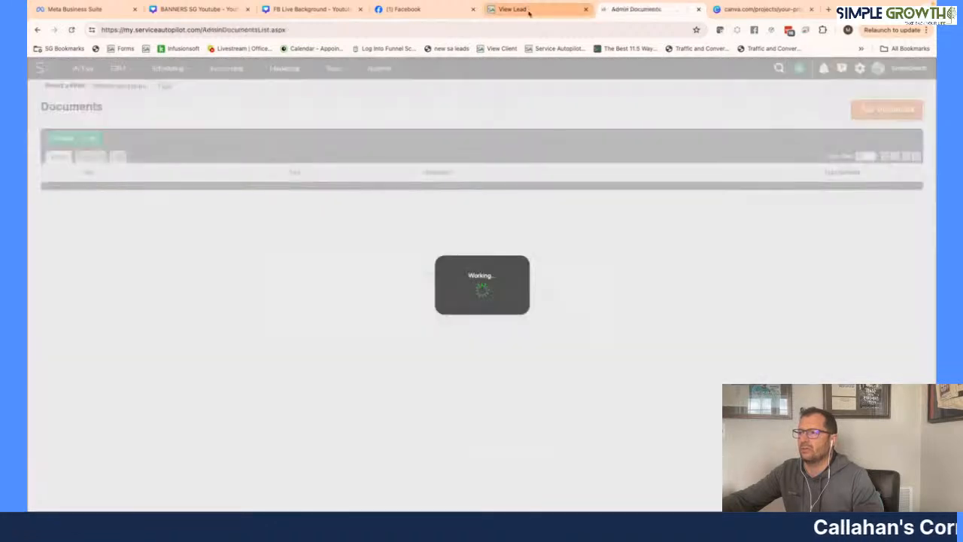
click(529, 11)
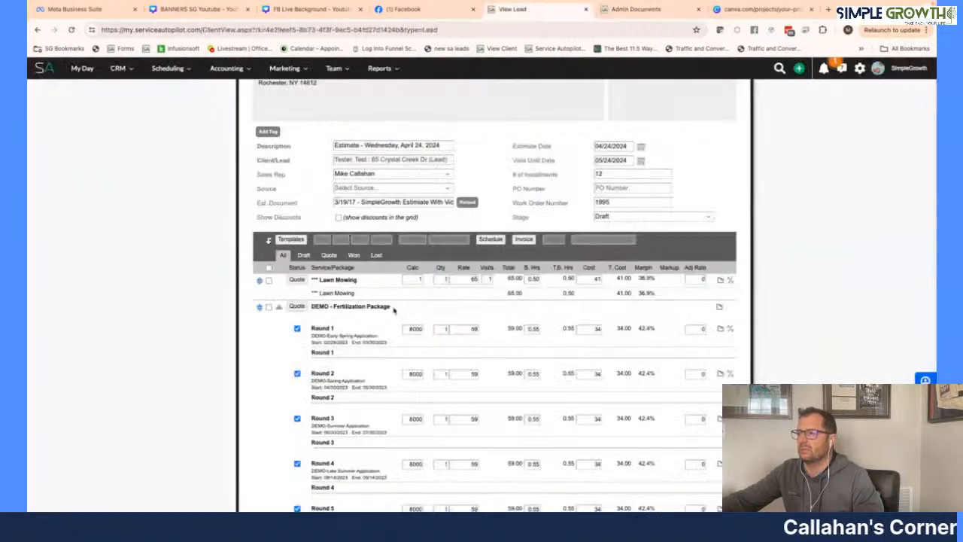
click(471, 202)
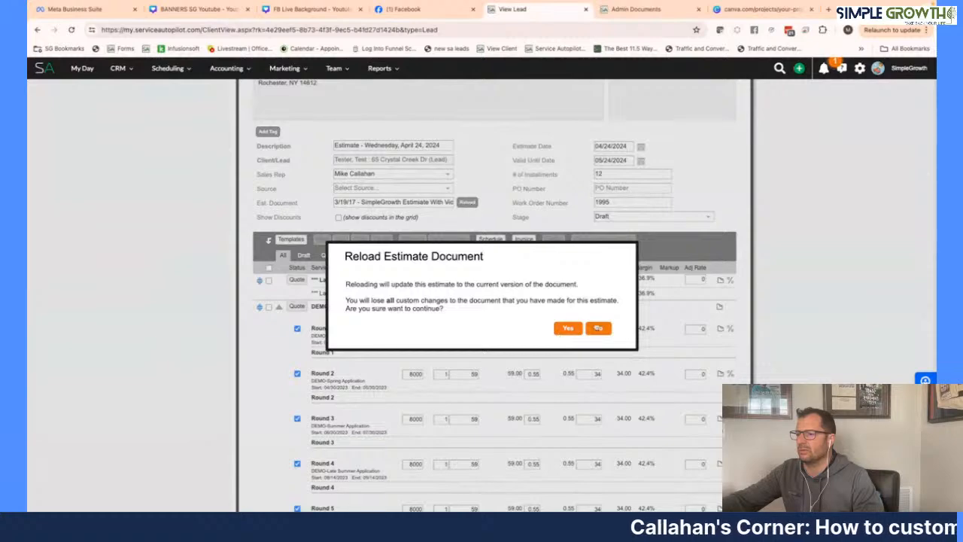
scroll(632, 346, up, 2)
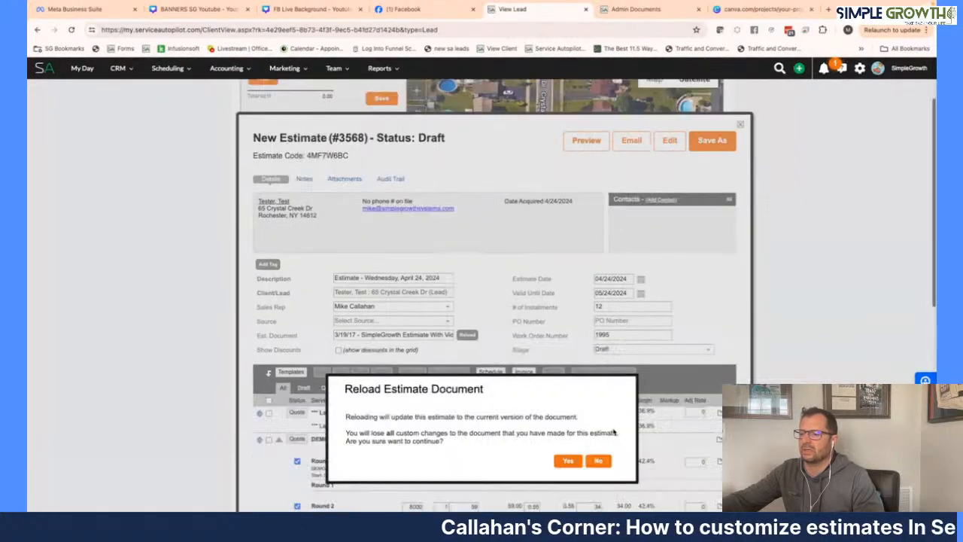
scroll(612, 430, down, 1)
click(599, 400)
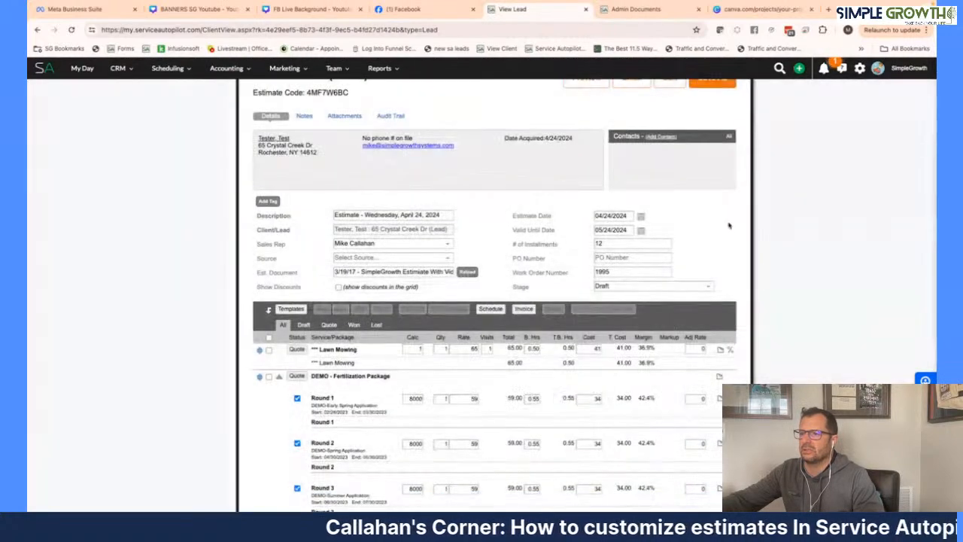
- Close the existing draft estimate and add a new estimate for the lead
scroll(729, 223, up, 2)
click(740, 170)
scroll(493, 369, down, 3)
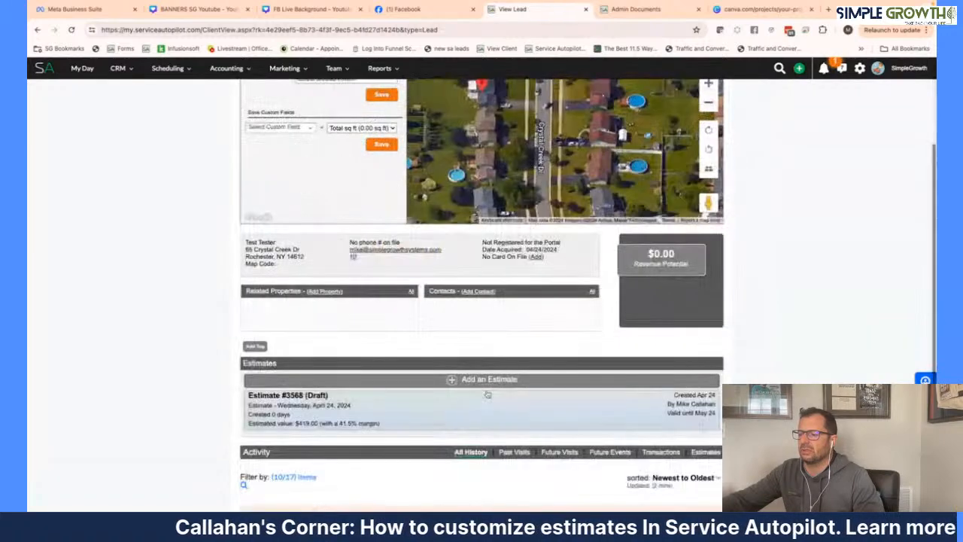
click(494, 370)
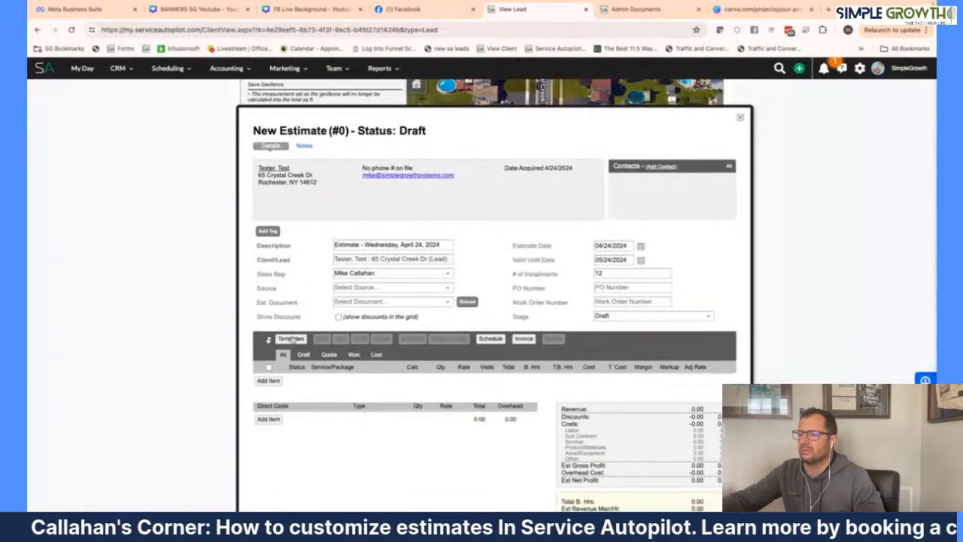
- Load the "*** FB Live" template into the new estimate
click(293, 340)
click(398, 348)
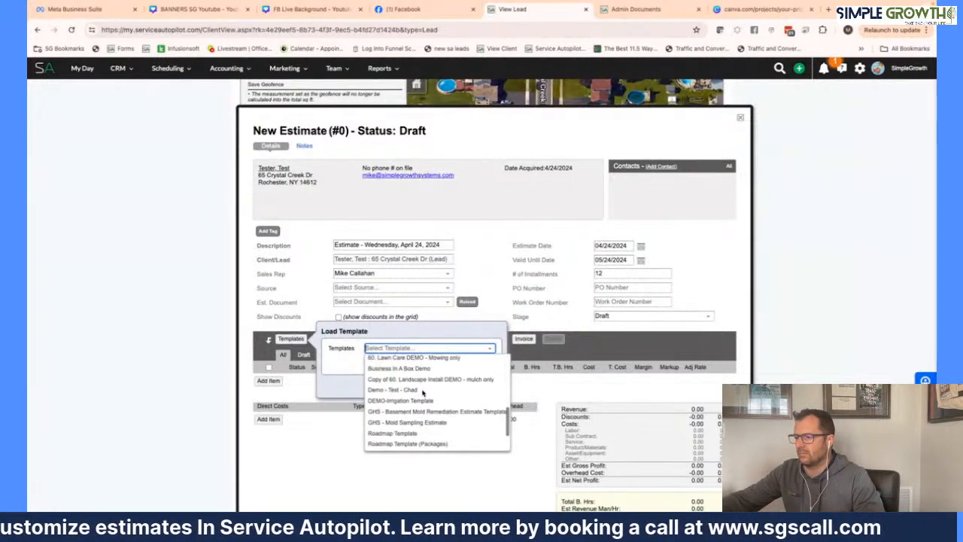
scroll(438, 412, up, 2)
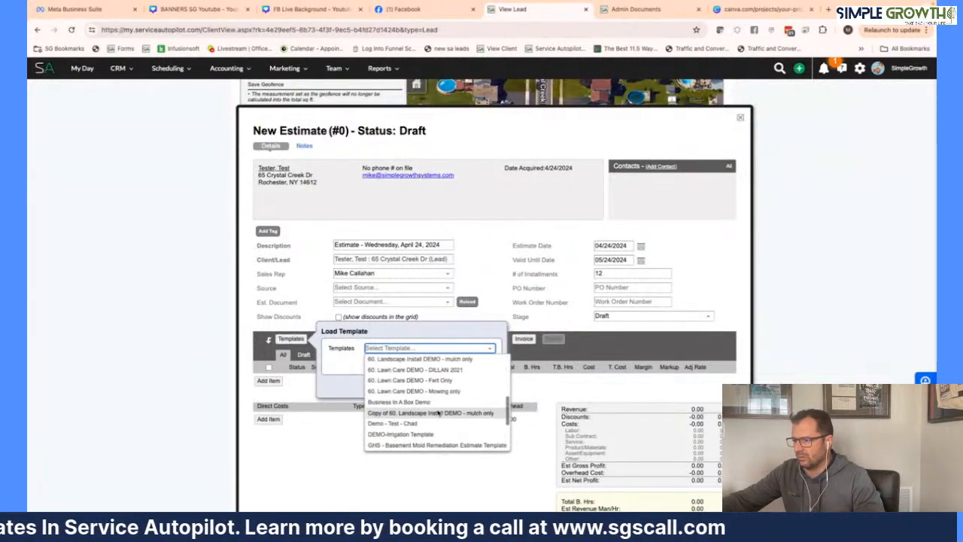
scroll(438, 412, up, 2)
scroll(438, 413, up, 3)
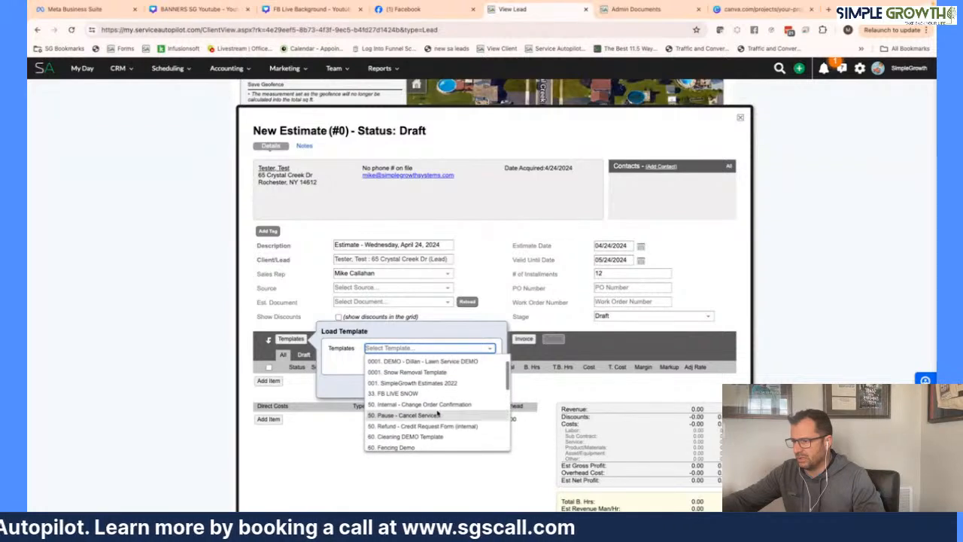
scroll(438, 413, down, 2)
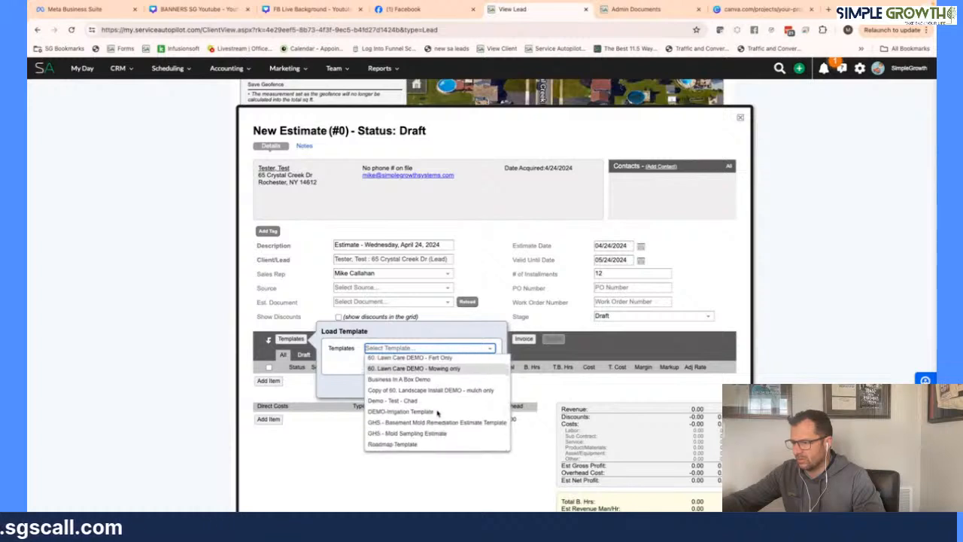
scroll(437, 412, up, 1)
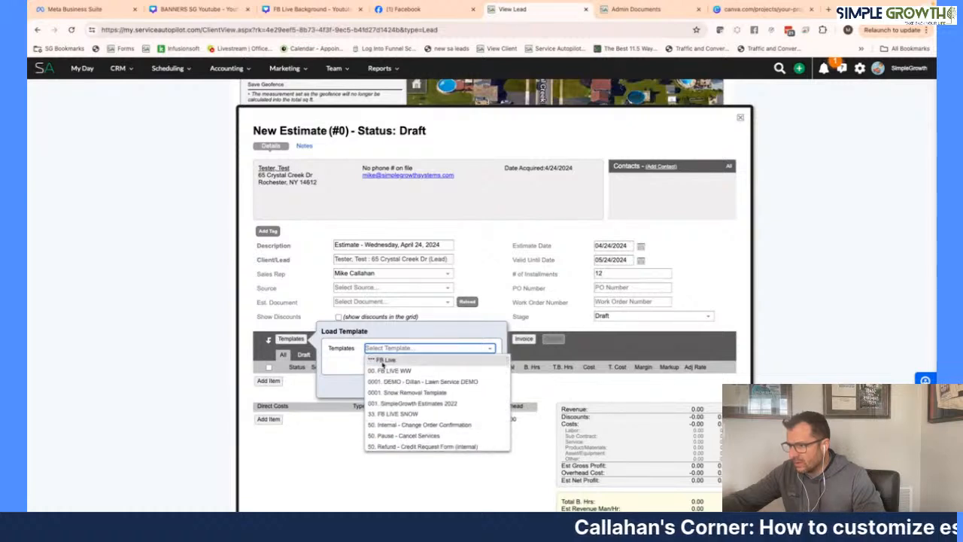
click(382, 360)
click(440, 385)
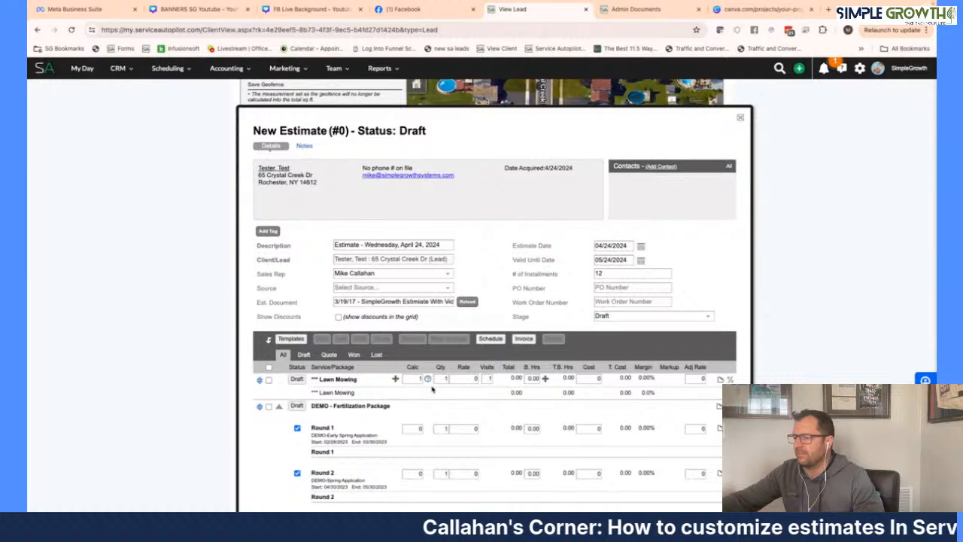
- Set the Lawn Mowing rate to 65 and the Round 1 calc value to 12000, copying it down to all fertilization rounds
scroll(432, 389, down, 2)
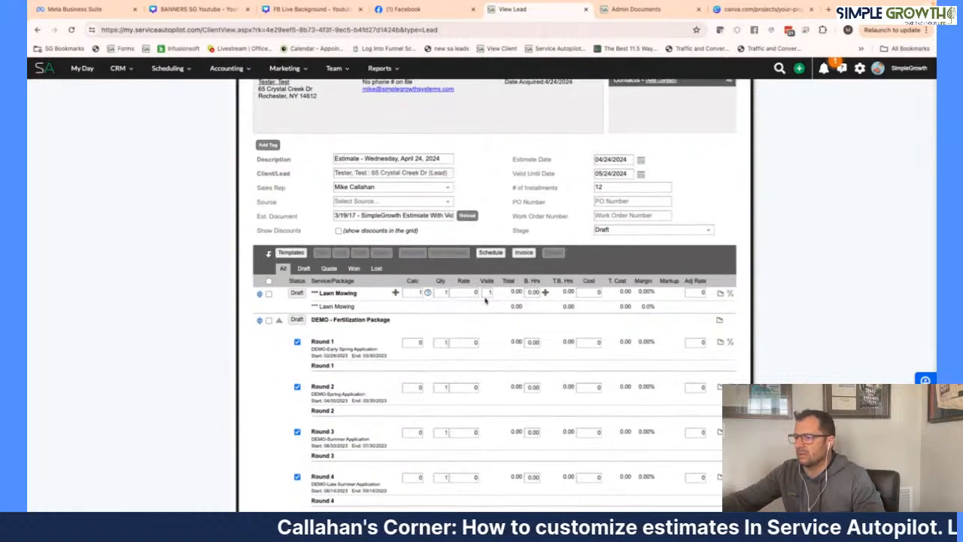
click(464, 291)
text(65)
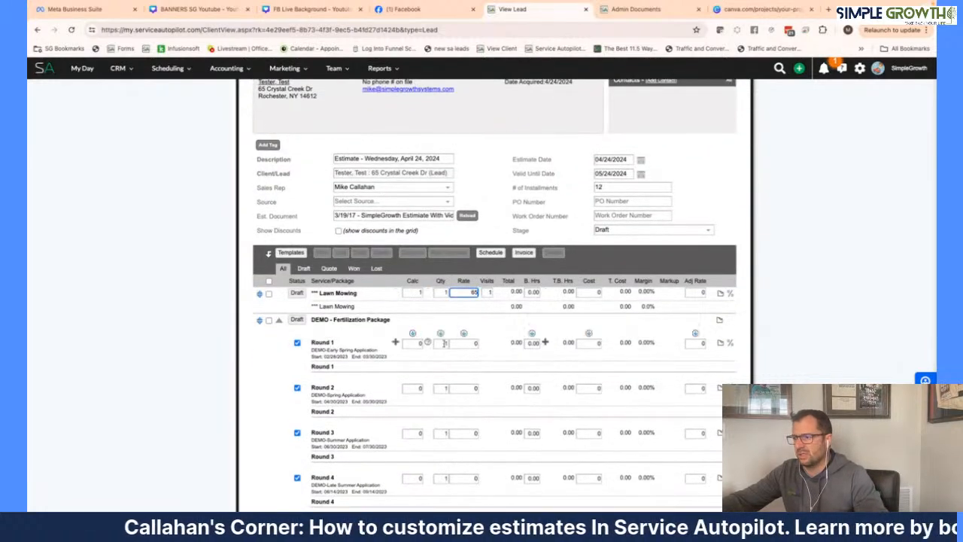
click(416, 343)
text(12)
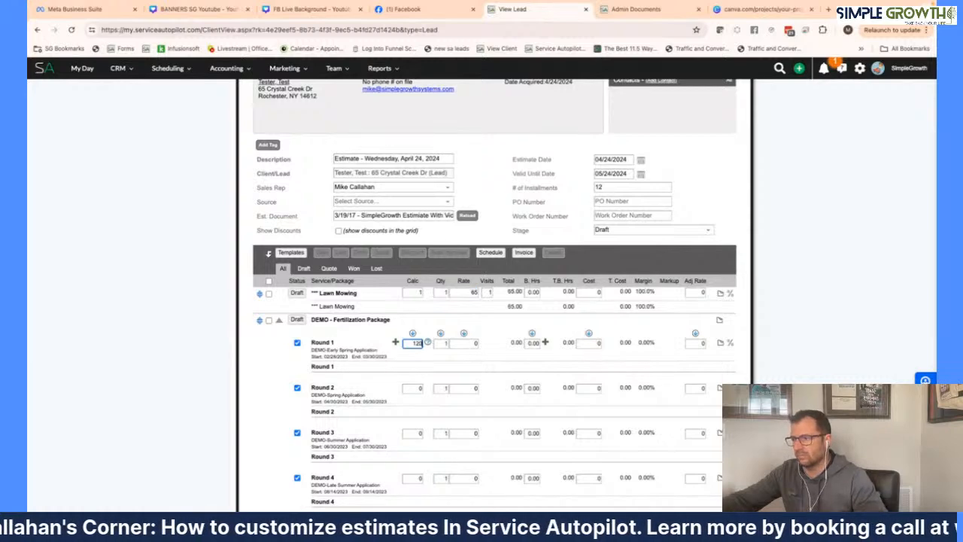
text(000)
click(412, 334)
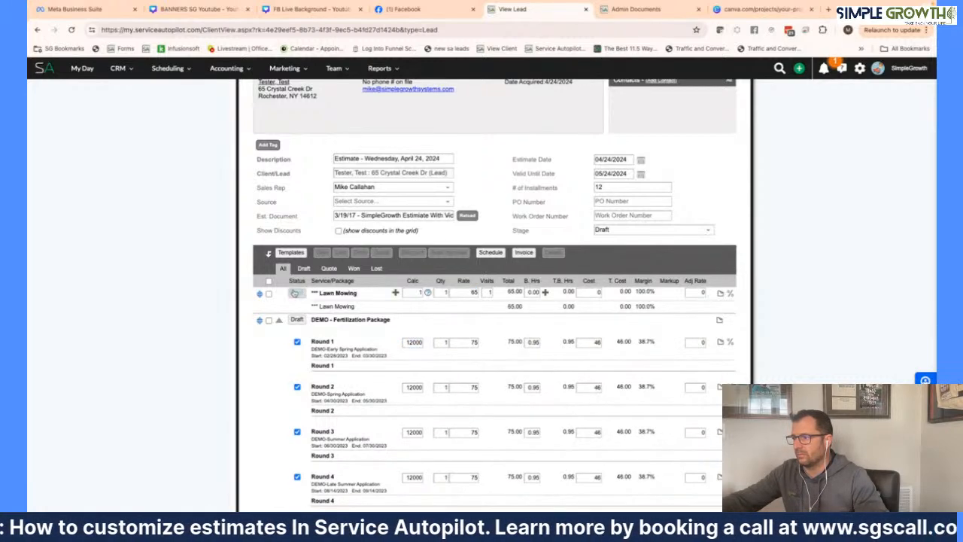
- Mark the lawn mowing and fertilization package items as Quote and save the estimate
scroll(395, 355, down, 1)
scroll(397, 356, down, 4)
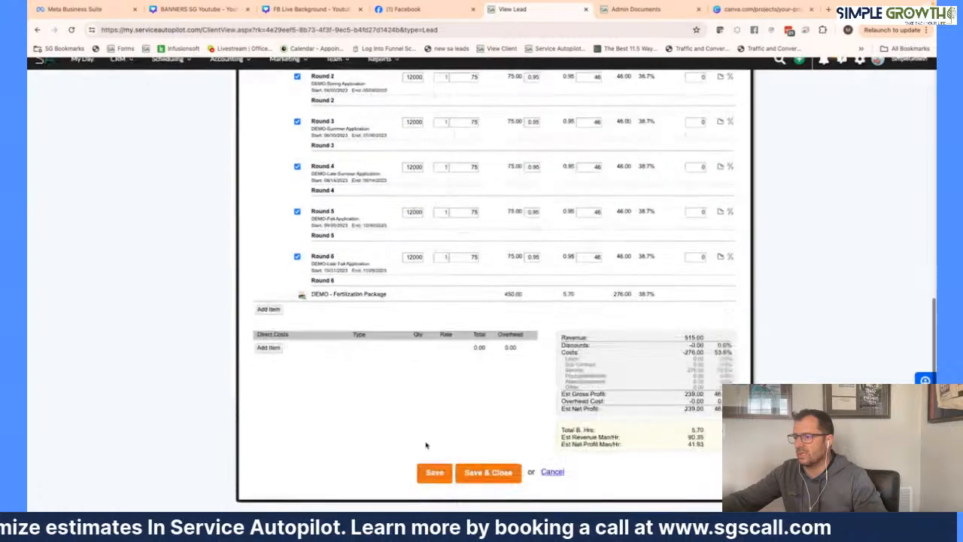
click(434, 482)
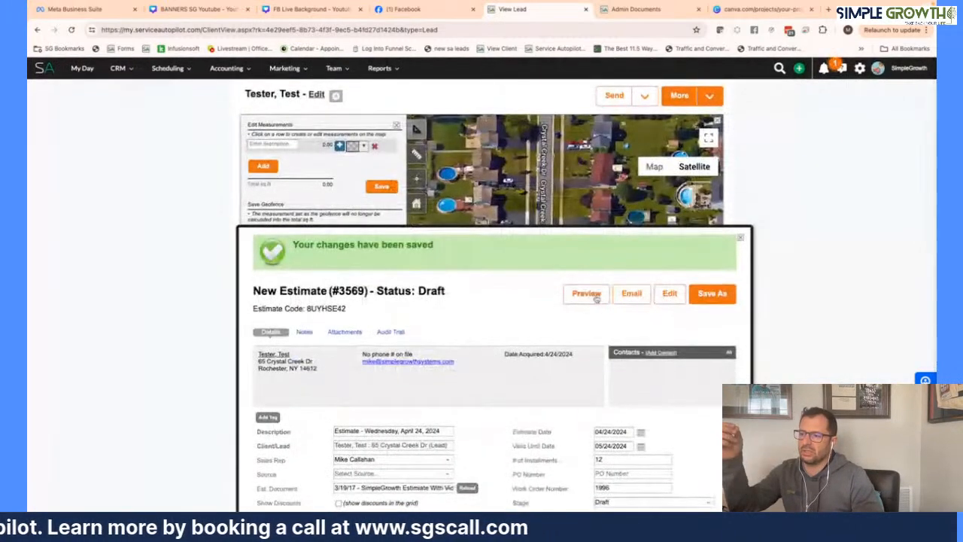
- Preview the estimate without setting its stage to sent, and check the service descriptions and per-visit prices at 150% zoom
click(587, 297)
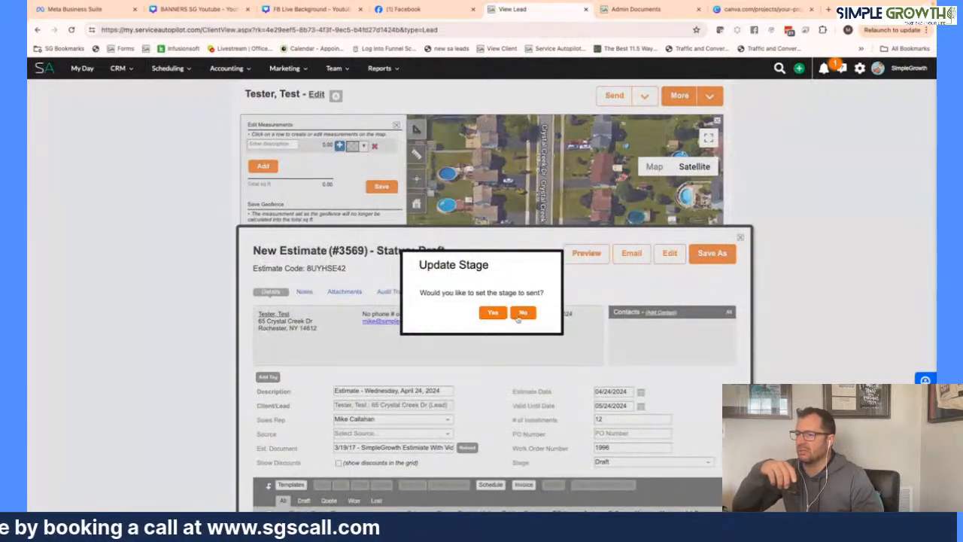
click(524, 313)
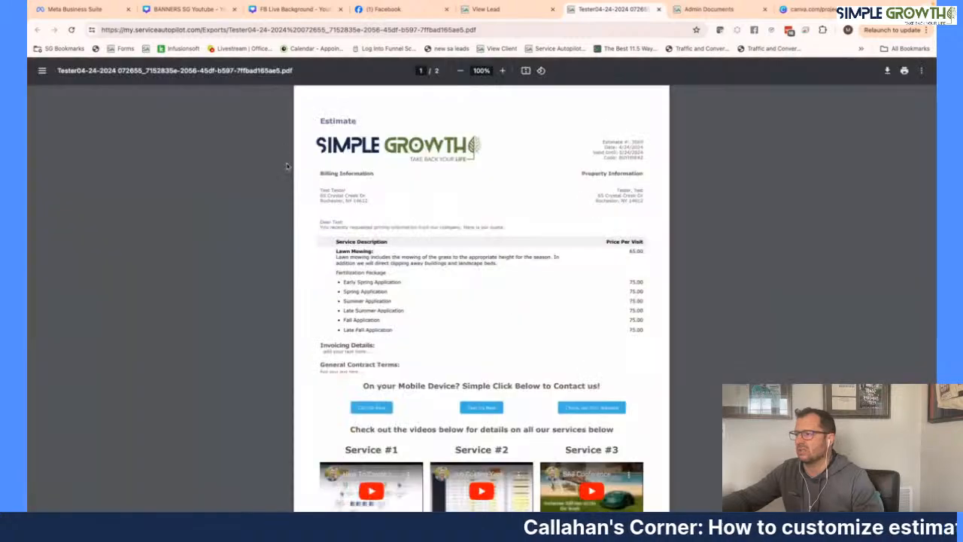
click(503, 70)
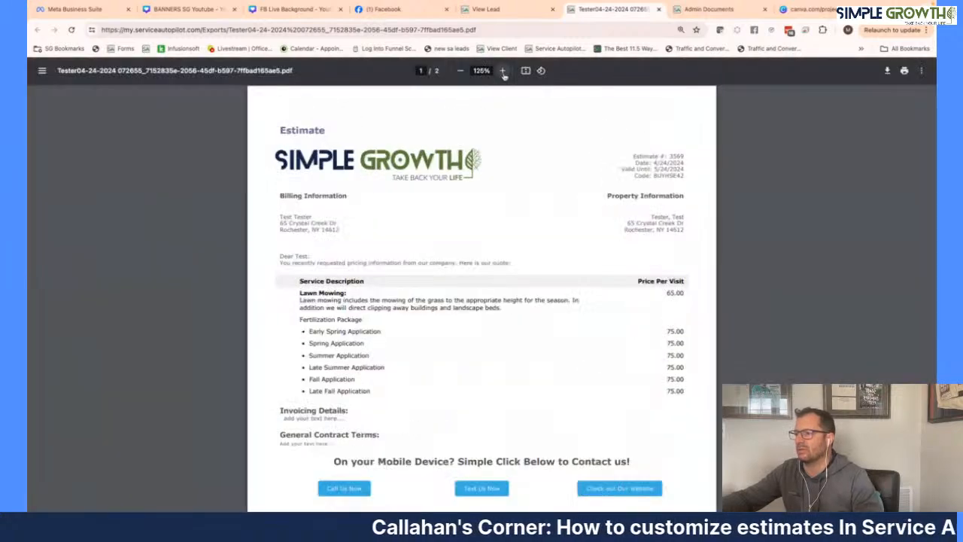
click(503, 71)
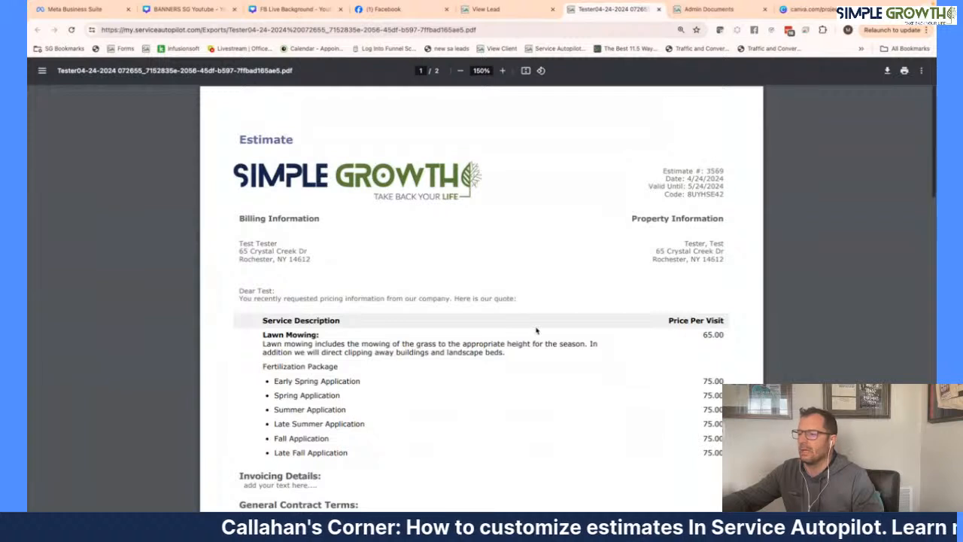
scroll(536, 330, down, 1)
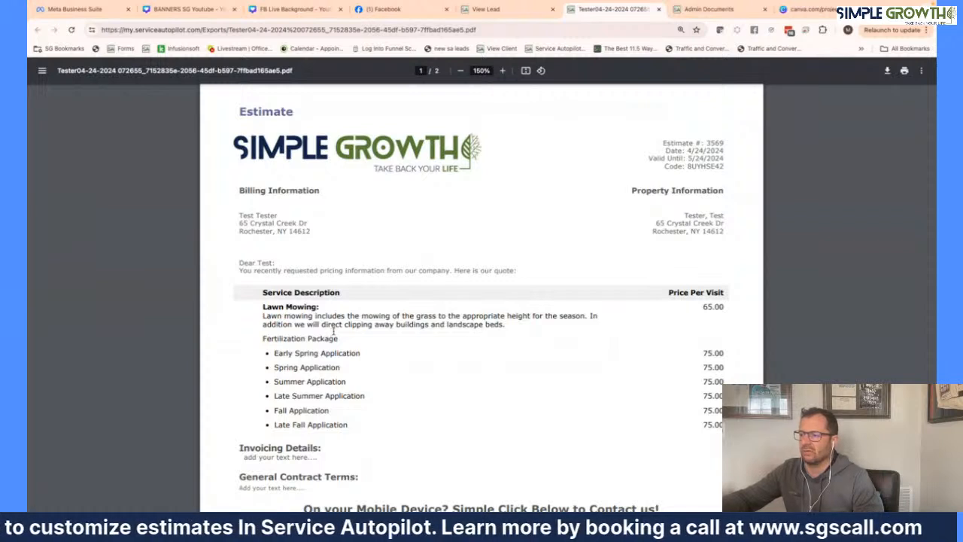
drag(732, 309, 705, 303)
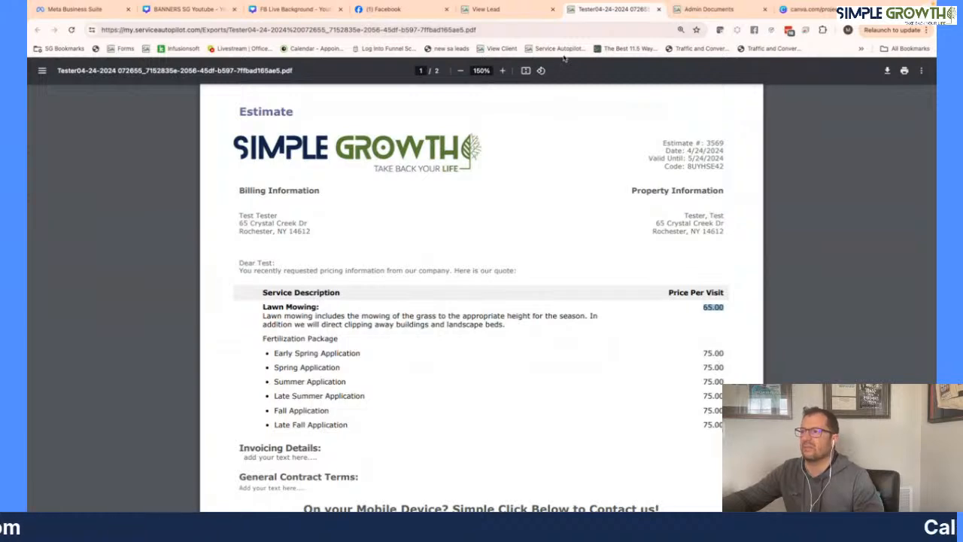
- Return to the lead's estimate and email it with the prepared "Cleaning Estimate" message
click(486, 9)
scroll(517, 285, down, 1)
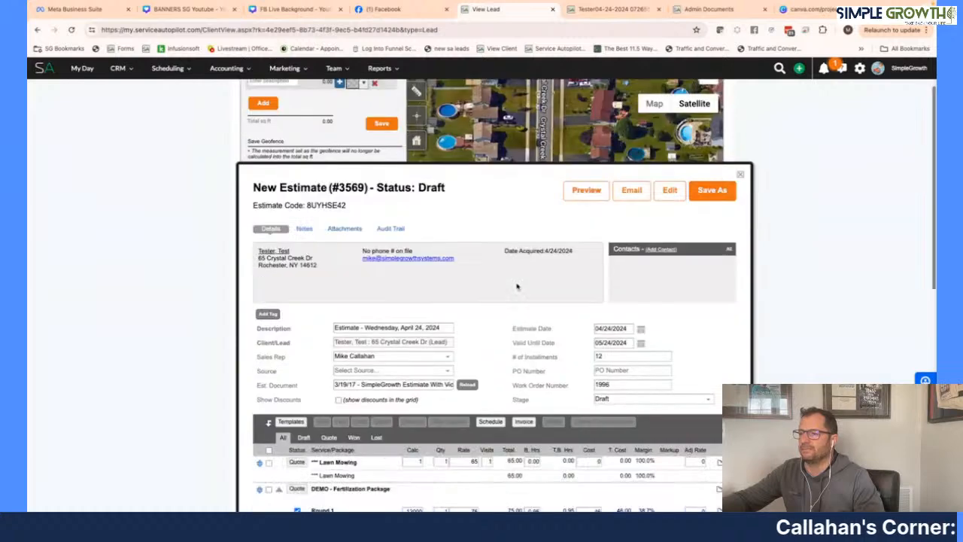
click(624, 191)
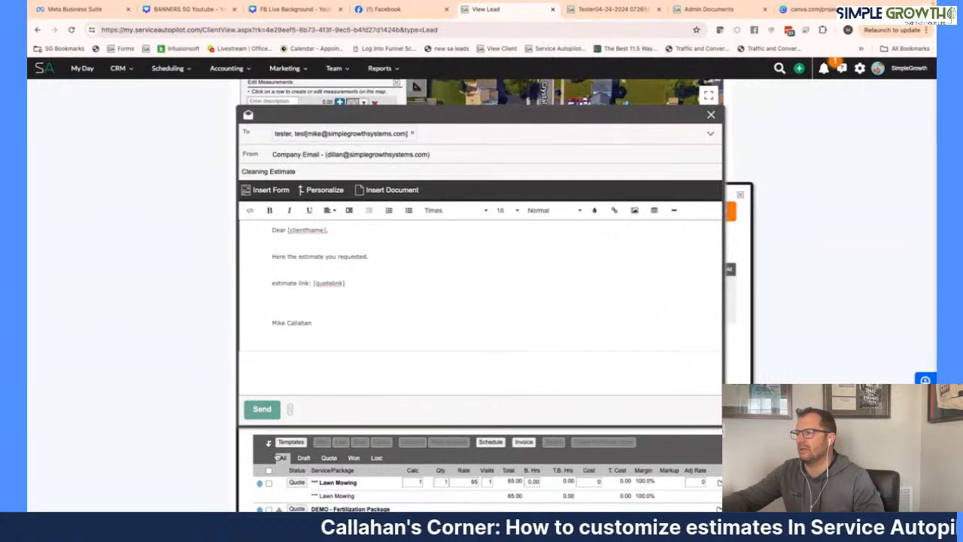
click(263, 410)
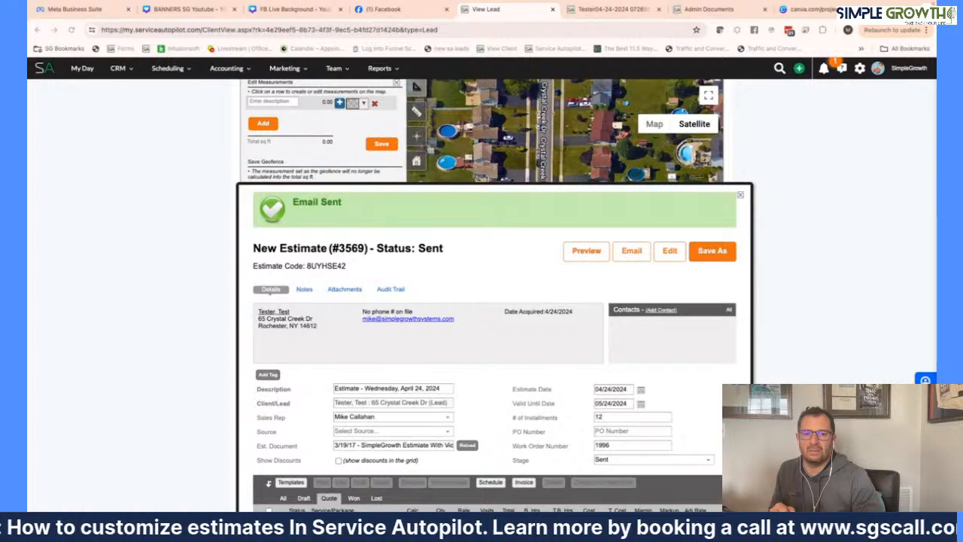
- Open the proposal from the link in the received email and review its selectable services, prices, videos and signature section
drag(632, 0, 640, 9)
click(434, 250)
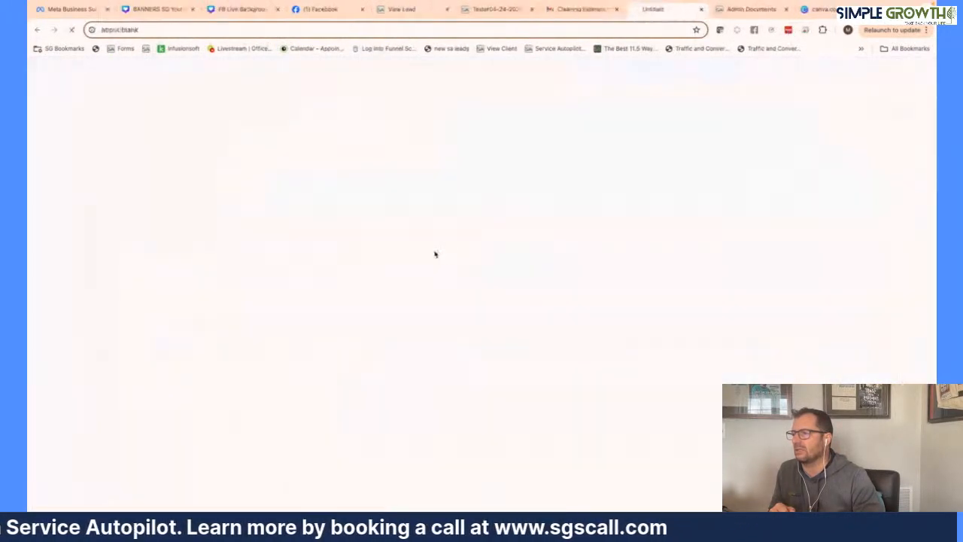
scroll(414, 297, down, 3)
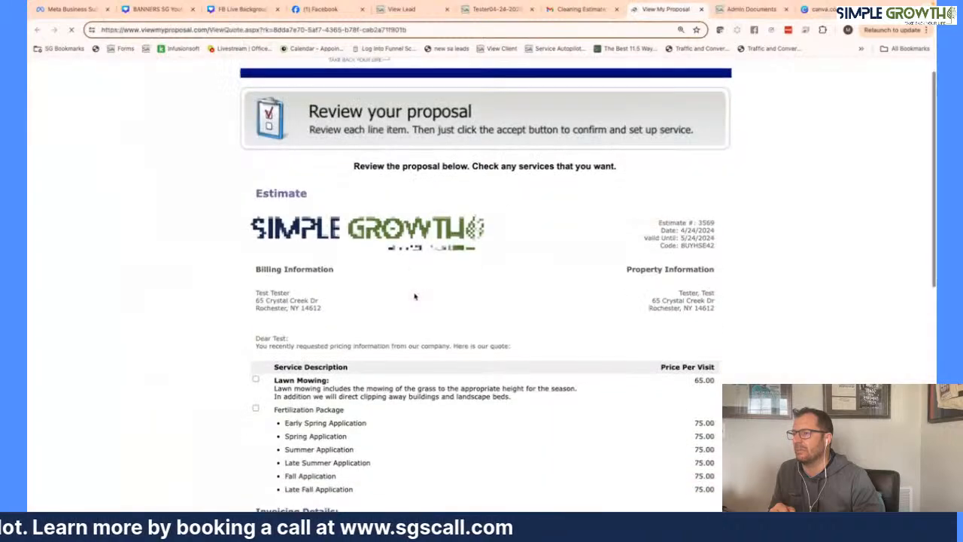
scroll(414, 296, down, 2)
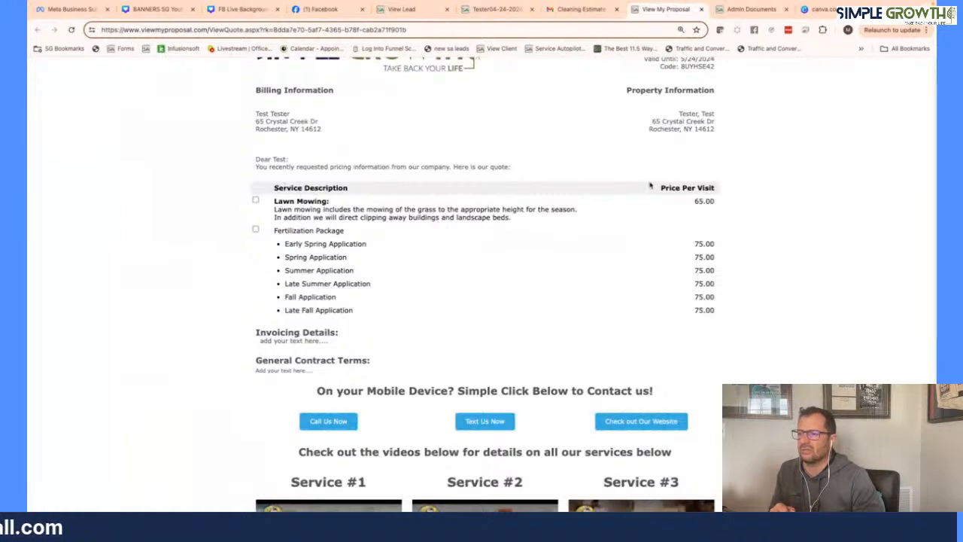
drag(660, 189, 720, 190)
click(710, 200)
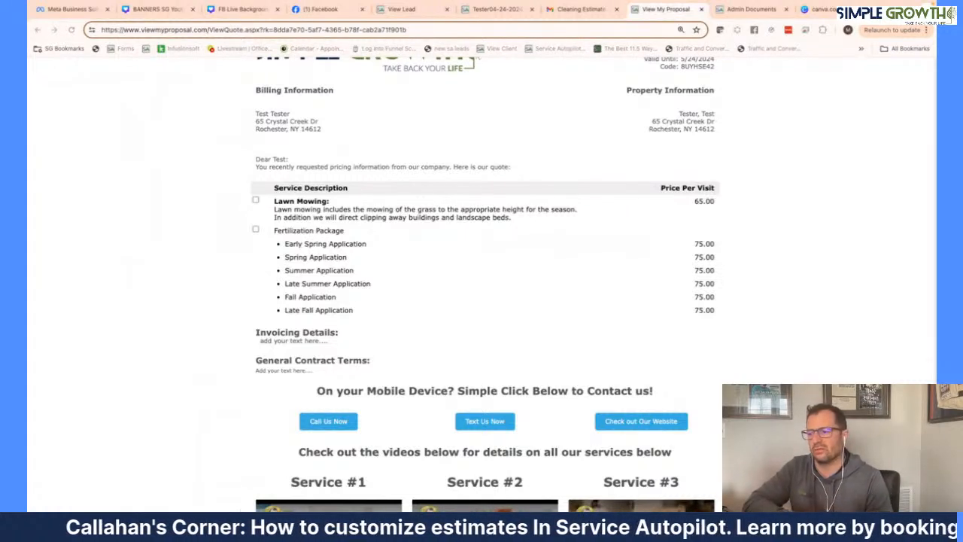
scroll(682, 327, down, 3)
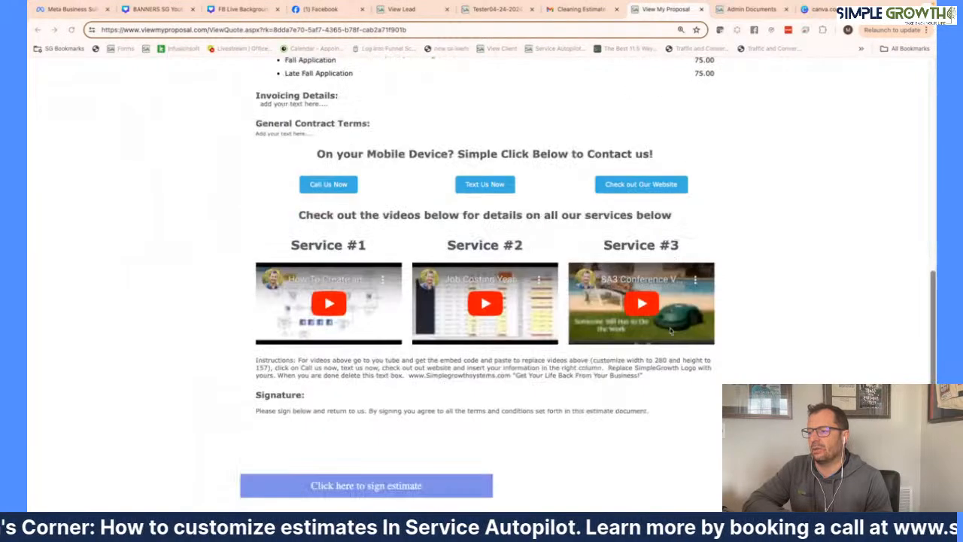